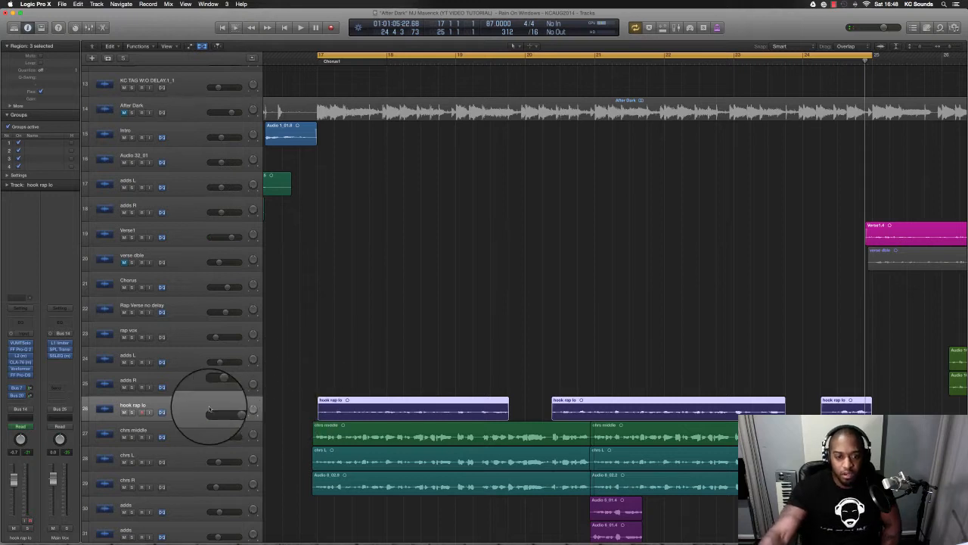
Step: Solo the hook rap lo track, play the start of the chorus, and switch its solo off again
click(131, 412)
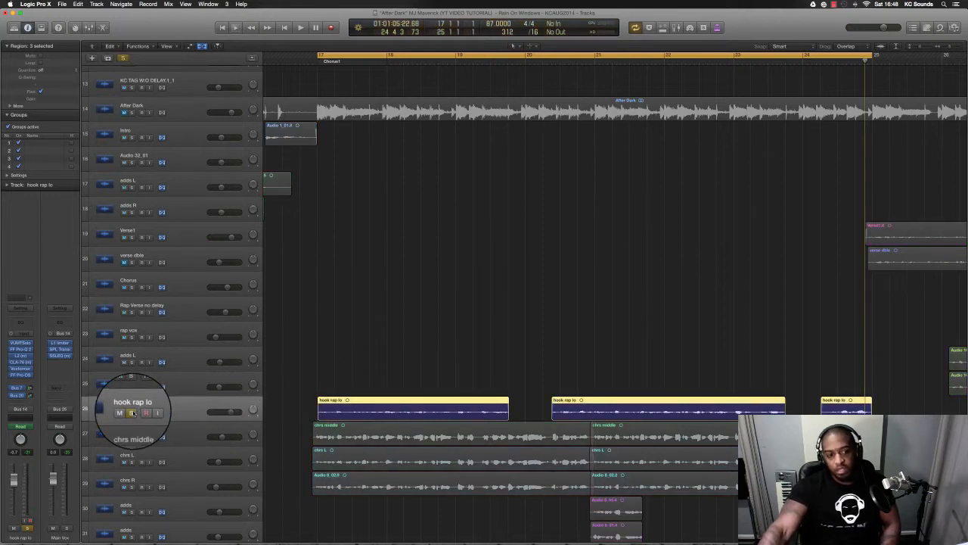
key(space)
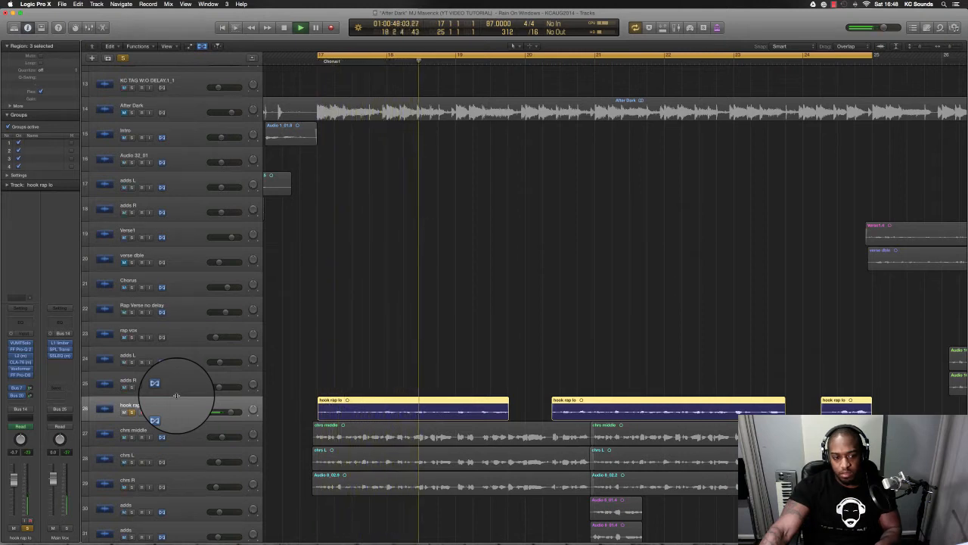
click(132, 412)
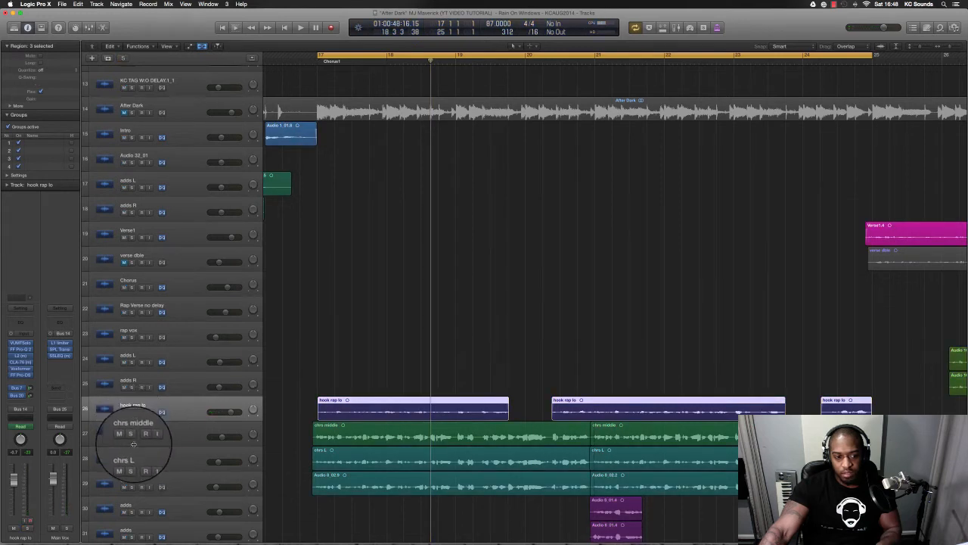
click(132, 412)
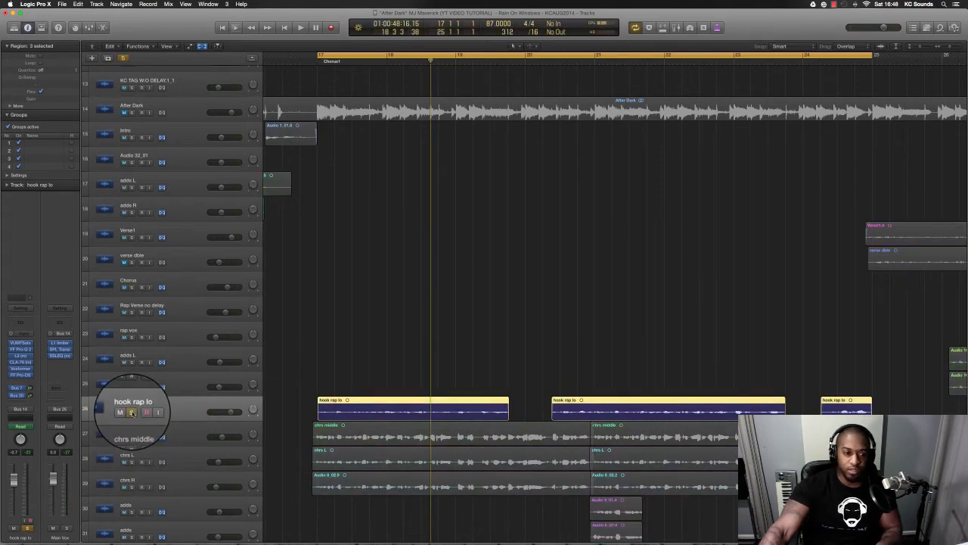
click(131, 412)
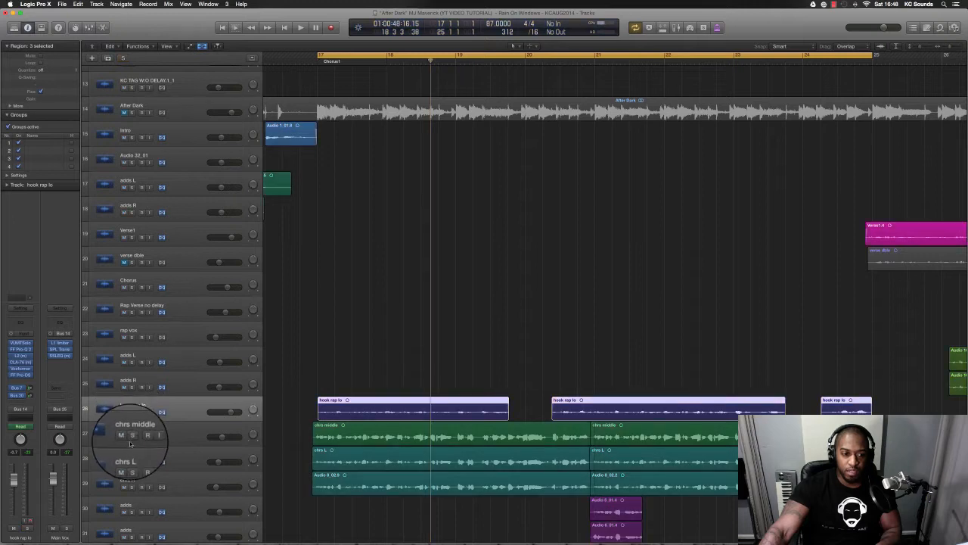
Step: Listen to the chrs middle track on its own in the chorus, ending with its solo switched off
click(132, 437)
key(space)
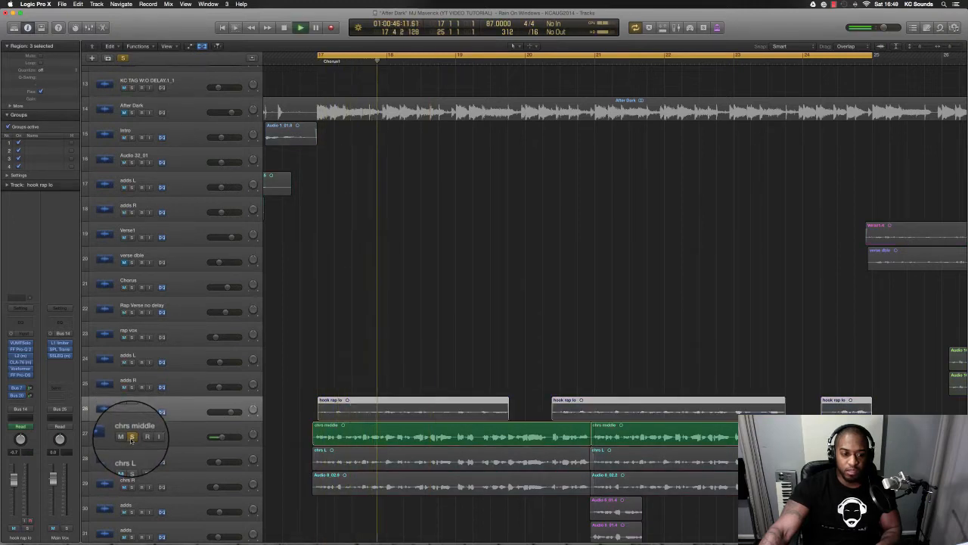
key(space)
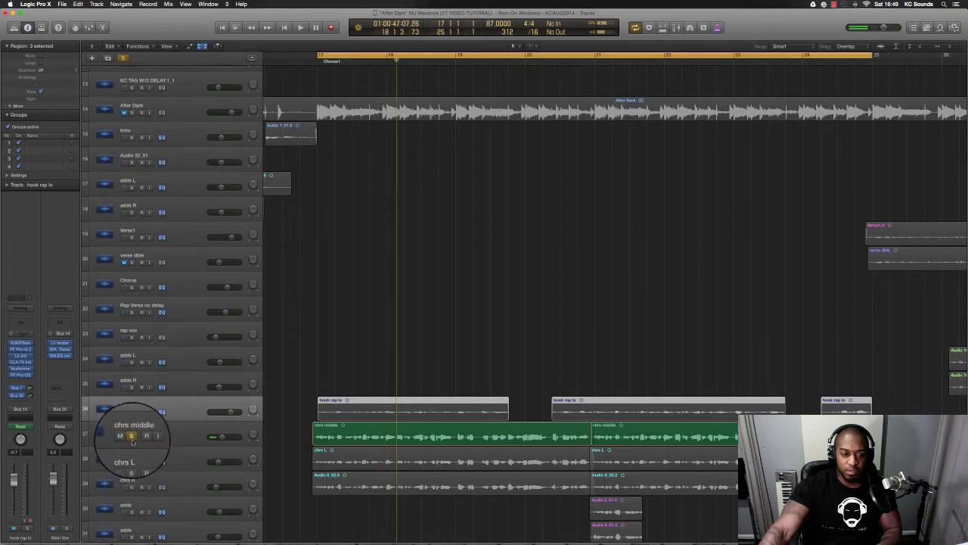
click(132, 437)
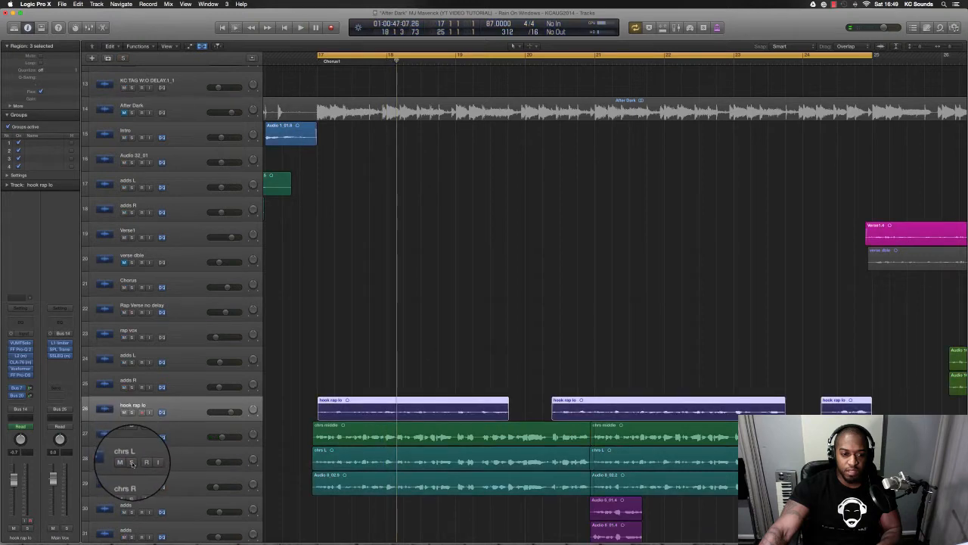
Step: Solo the chrs L and chrs R tracks together and play the start of the chorus
drag(131, 463, 132, 488)
key(space)
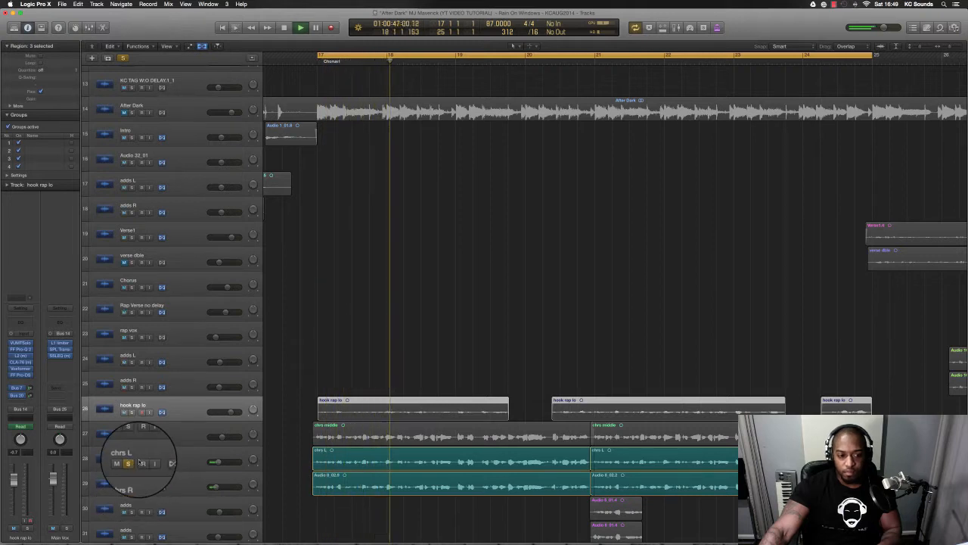
key(space)
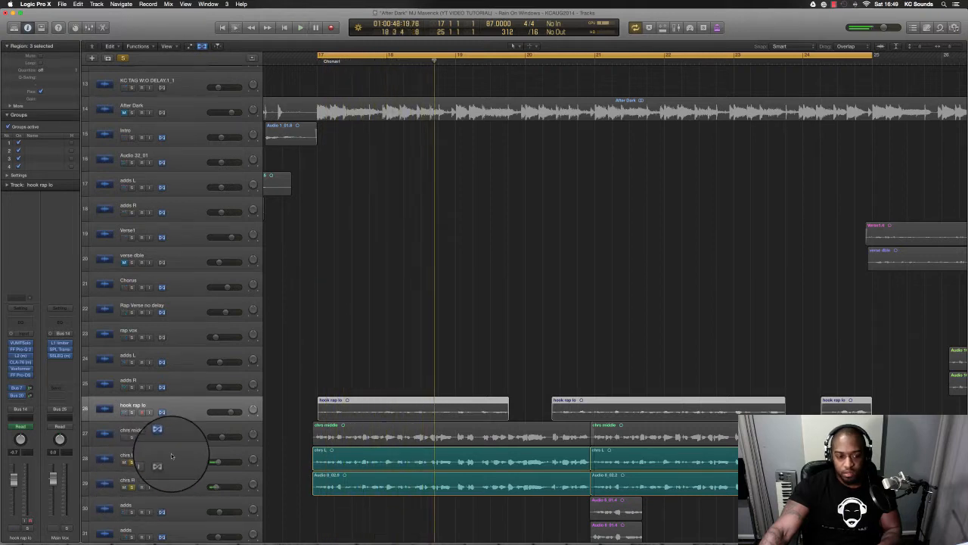
Step: Hide the Flex view and solo hook rap lo in place of chrs L and chrs R
key(super+f)
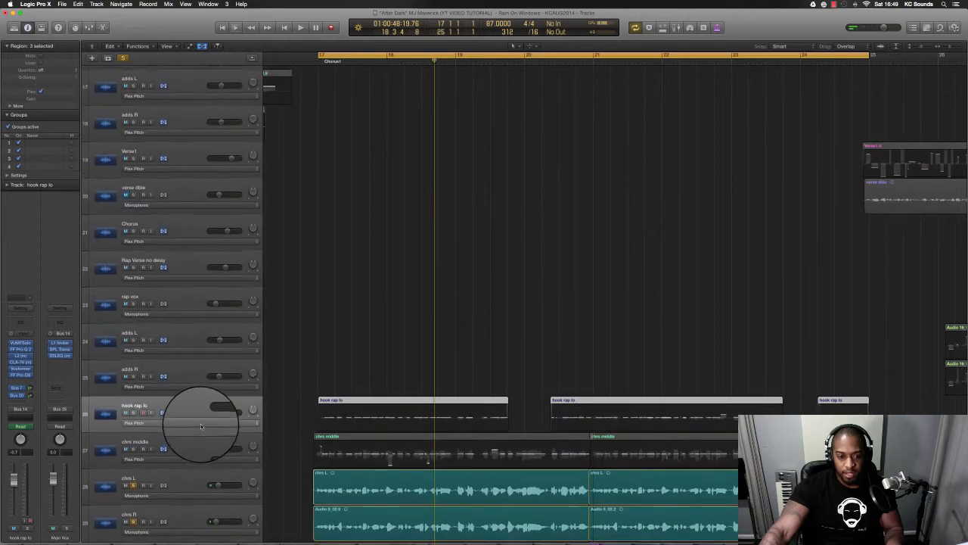
click(202, 46)
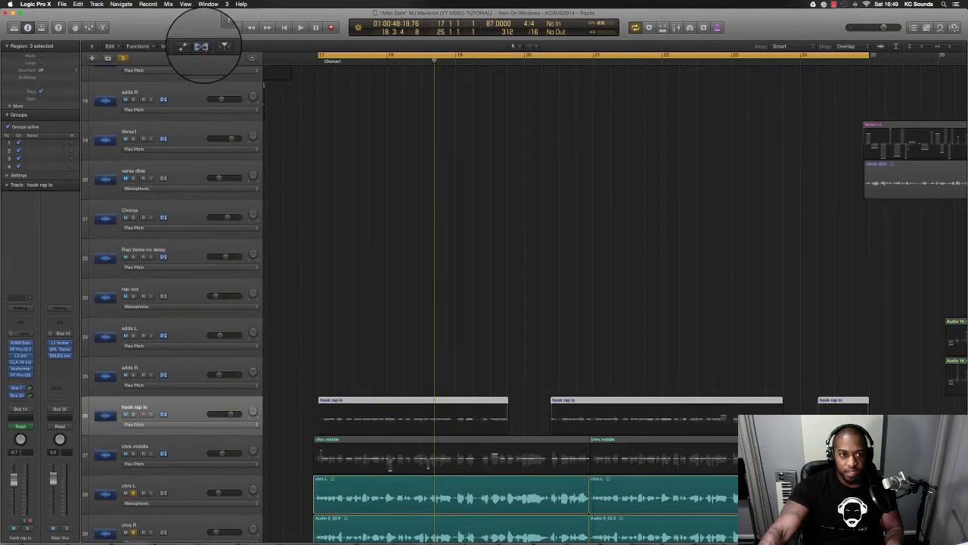
click(120, 403)
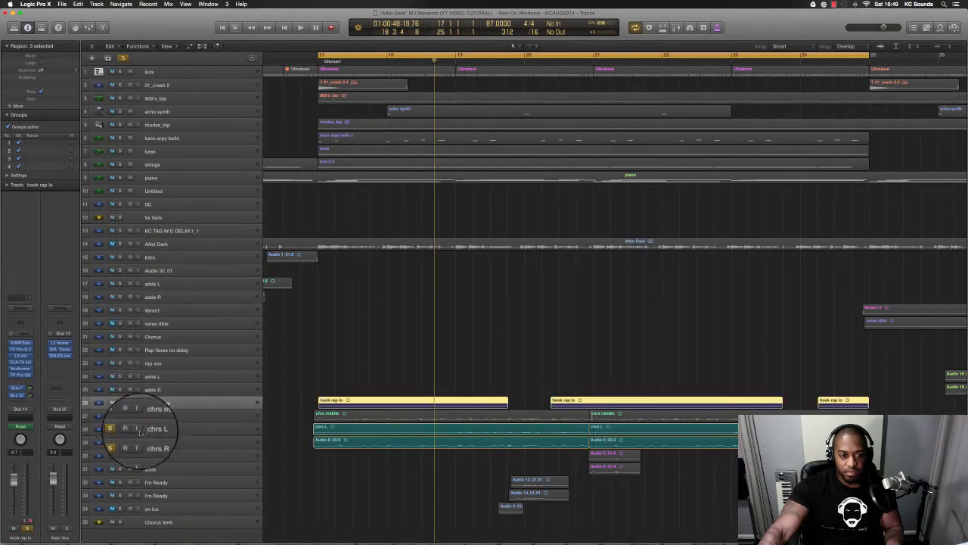
click(120, 429)
Step: Open the FF Pro-Q 2 equalizer of the hook rap lo track to inspect its curve
key(super+Down)
key(super+Down)
key(super+Down)
key(super+Down)
key(super+Down)
key(super+Down)
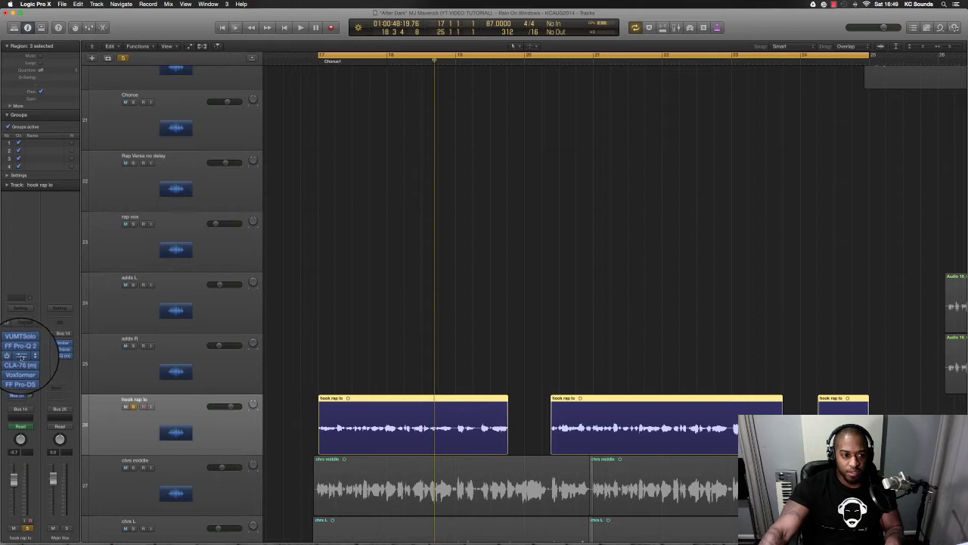
click(20, 345)
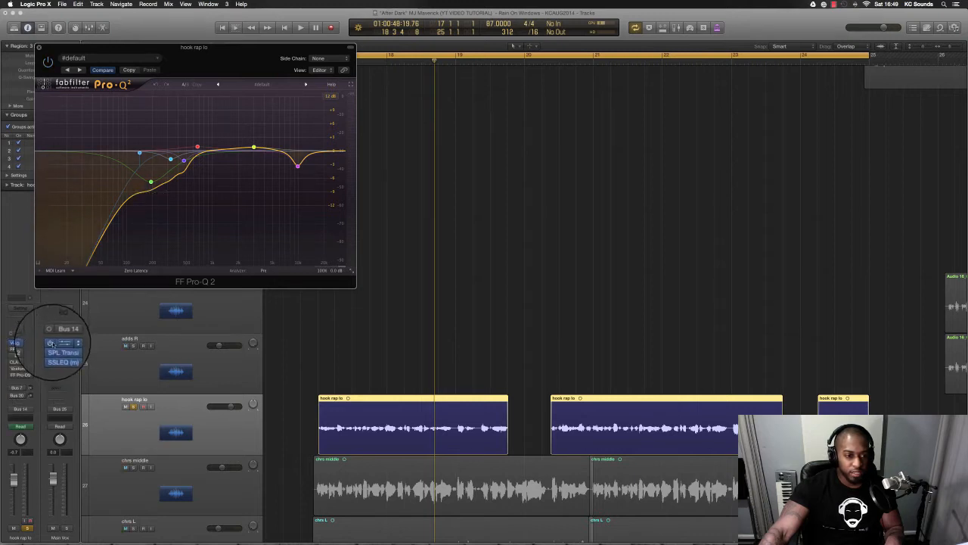
Step: Compare hook rap lo in playback with the Main Vox bus's L1 limiter, SPL Transi and SSLEQ bypassed and enabled, leaving them enabled
click(53, 361)
click(53, 361)
drag(50, 343, 50, 358)
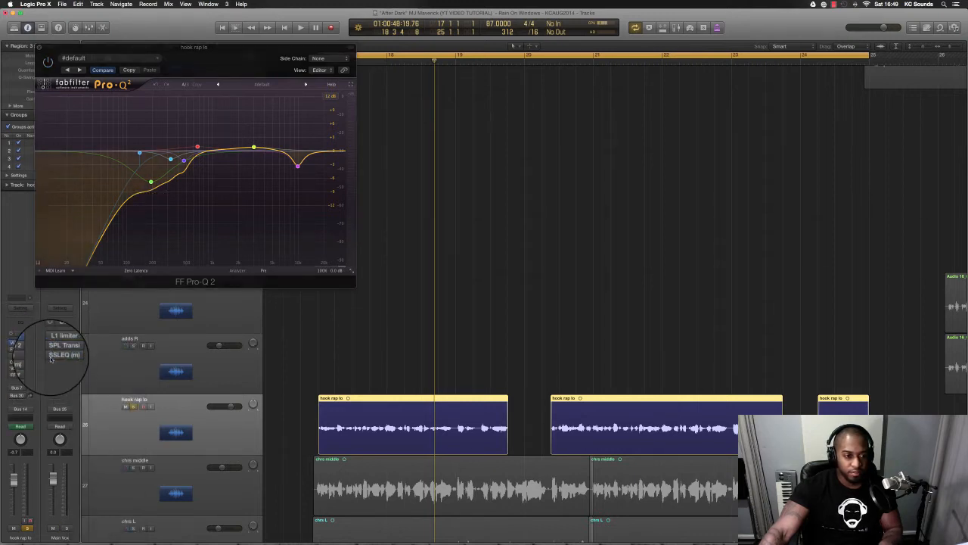
key(space)
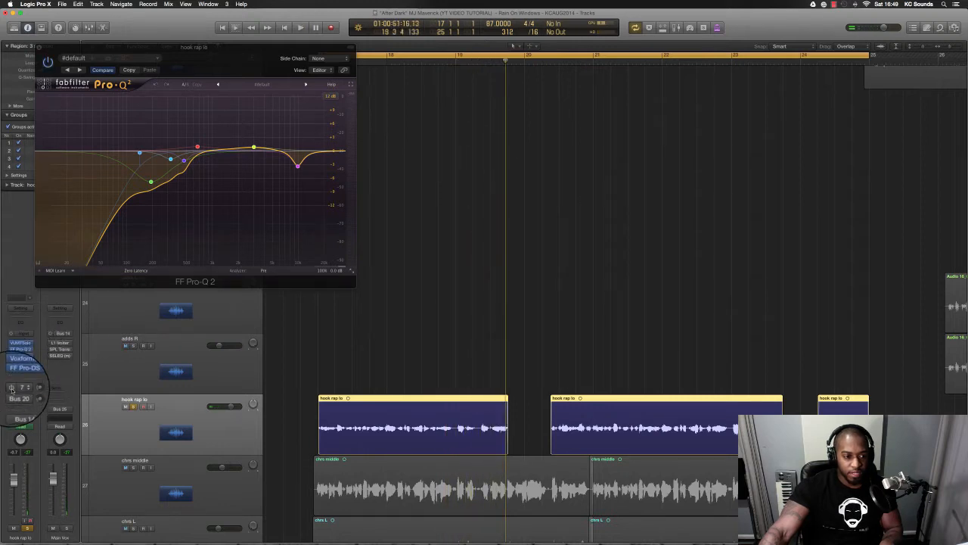
key(space)
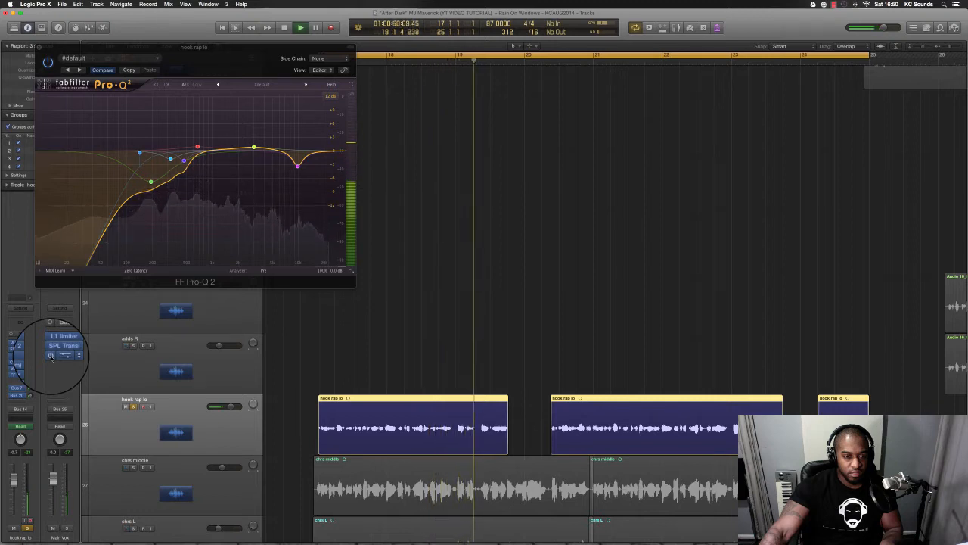
key(space)
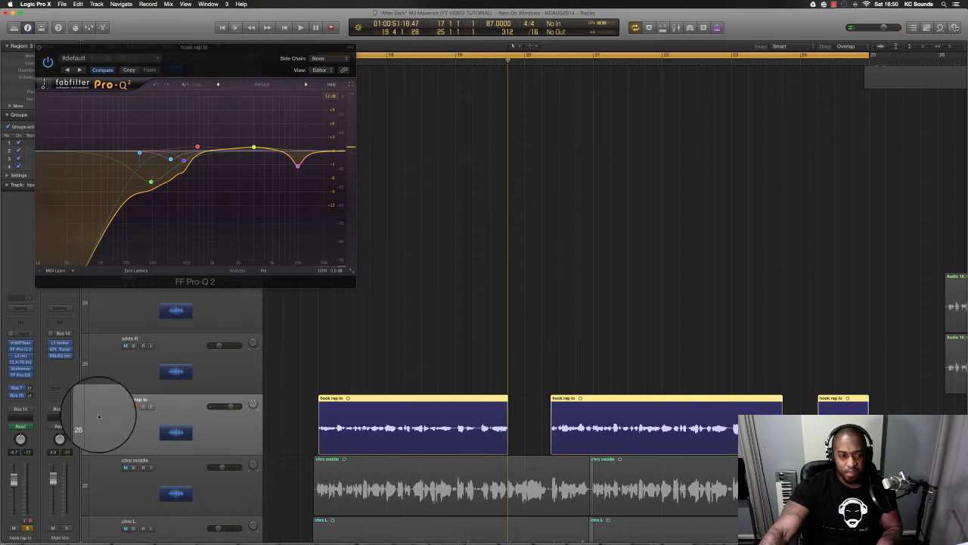
Step: Mute the chrs middle, chrs L and chrs R tracks and switch off the solo on hook rap lo
click(133, 406)
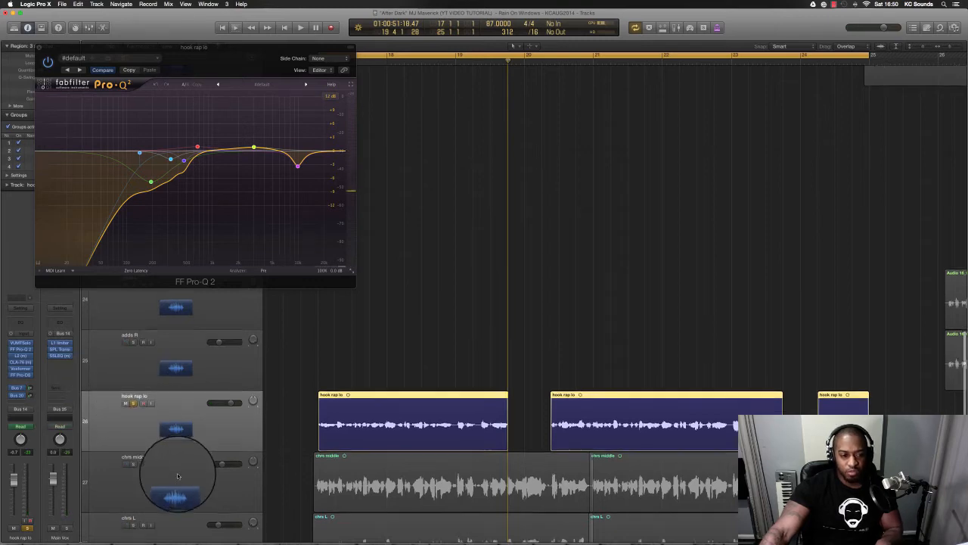
scroll(131, 393, down, 5)
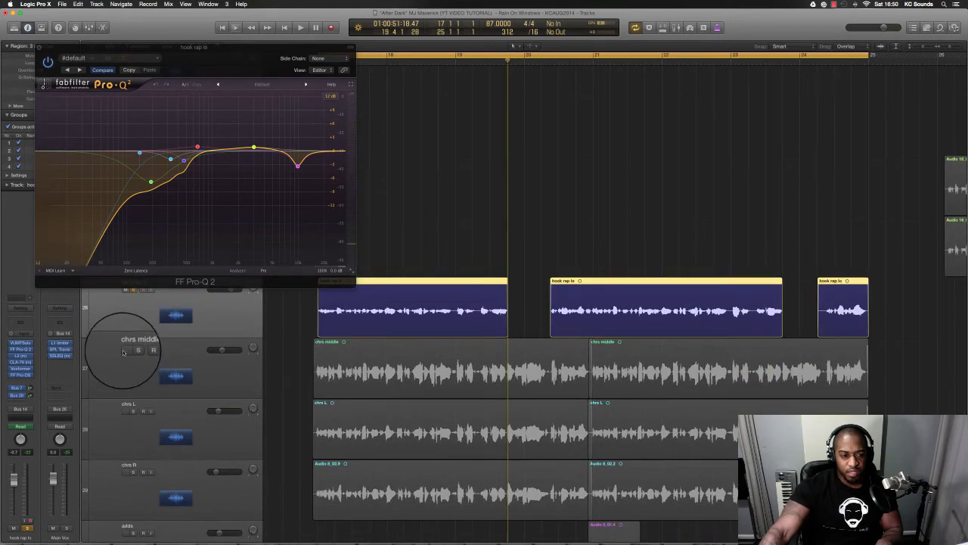
scroll(137, 494, up, 2)
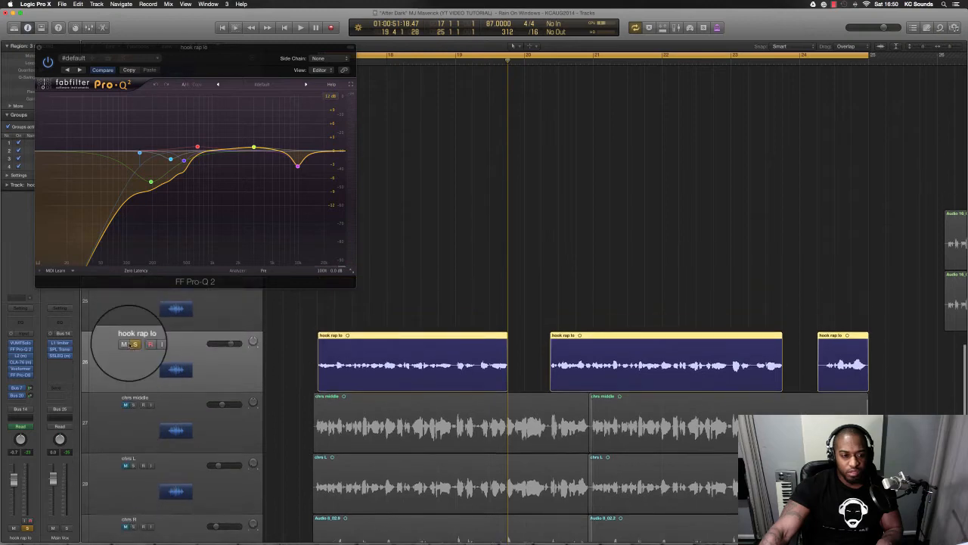
click(133, 343)
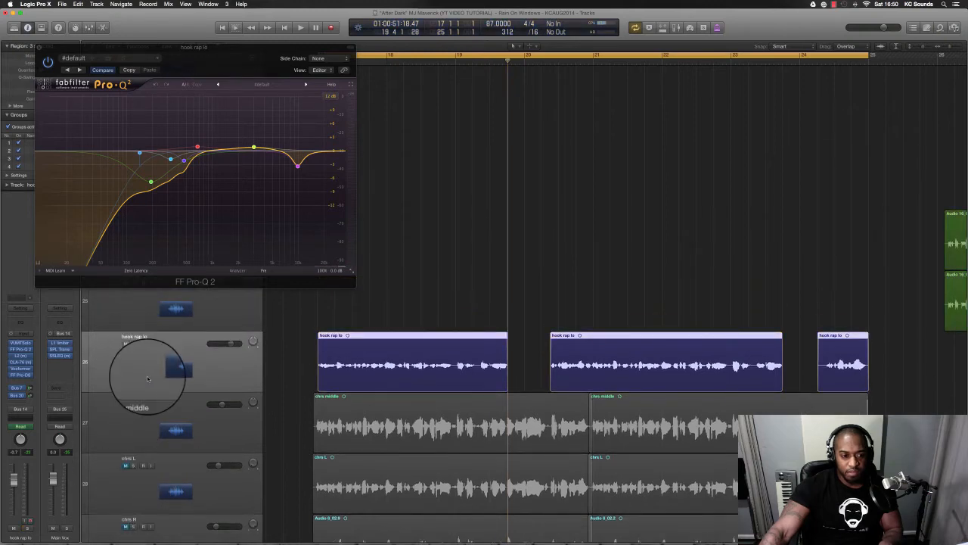
Step: Play the chorus with hook rap lo in the full mix and close the FF Pro-Q 2 window
scroll(144, 379, down, 2)
scroll(143, 381, down, 2)
key(space)
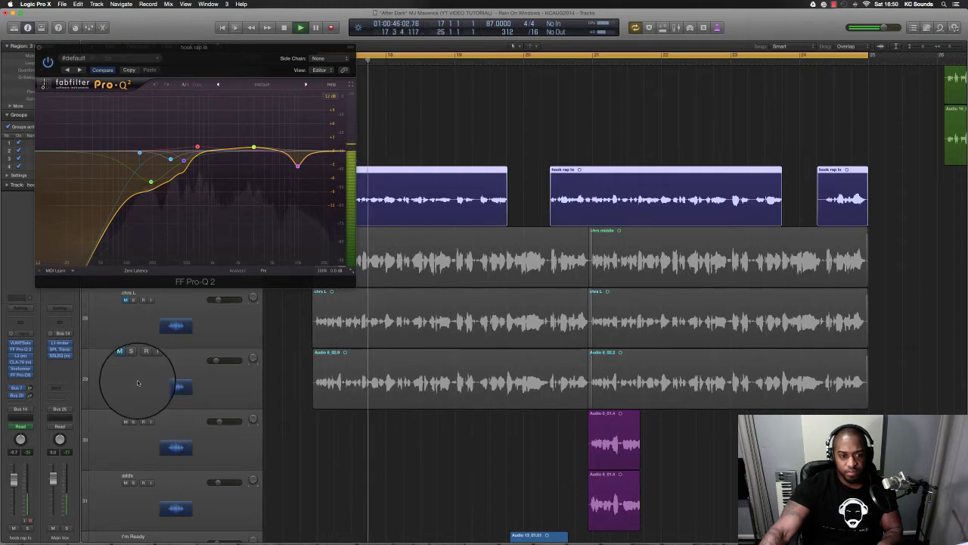
drag(83, 48, 628, 240)
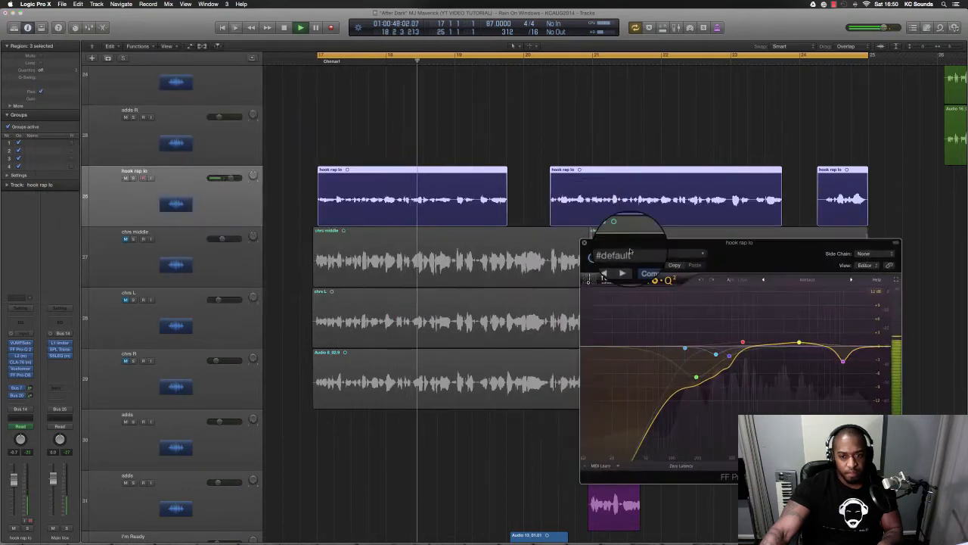
click(584, 240)
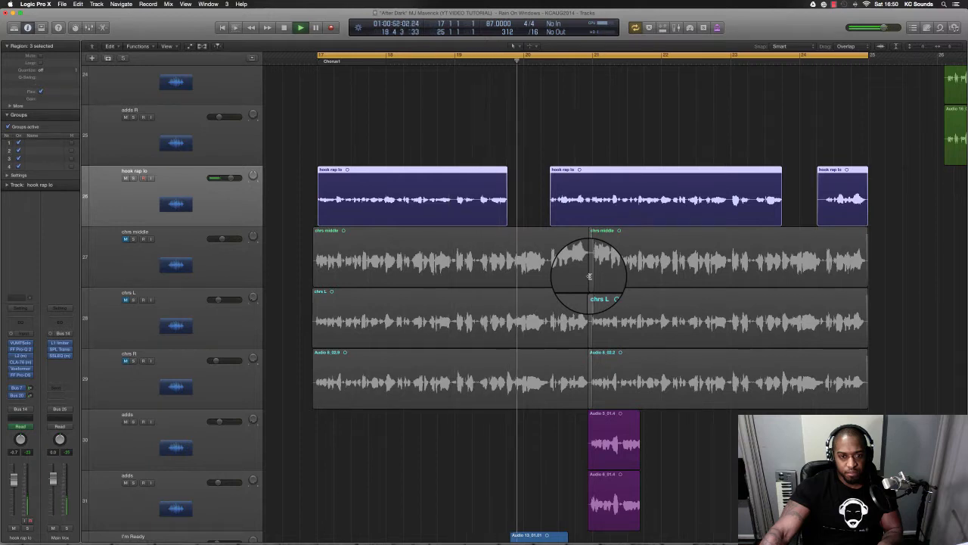
key(space)
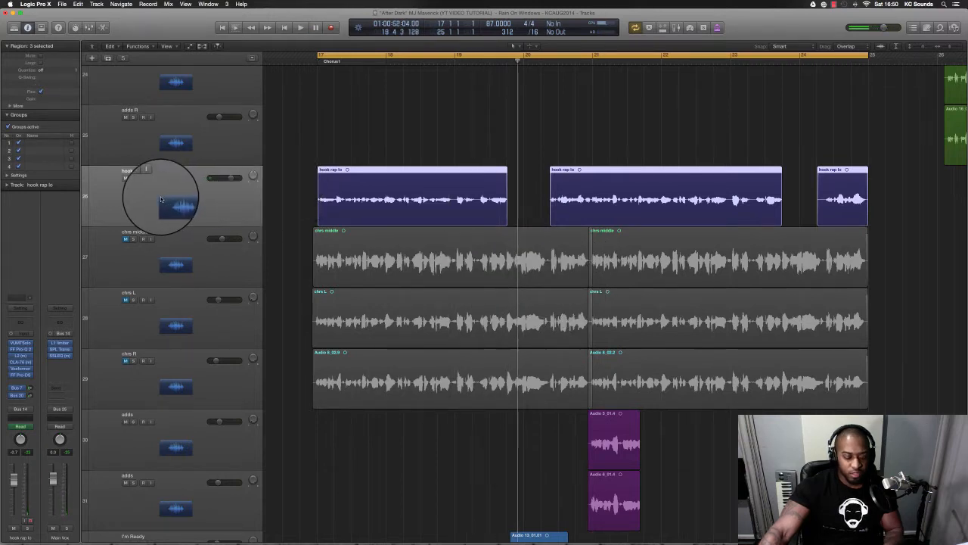
Step: Show track automation and add volume points around the opening phrase of hook rap lo at bar 17
key(a)
key(super+Right)
key(super+Right)
key(super+Down)
key(super+Down)
key(super+Down)
key(super+Down)
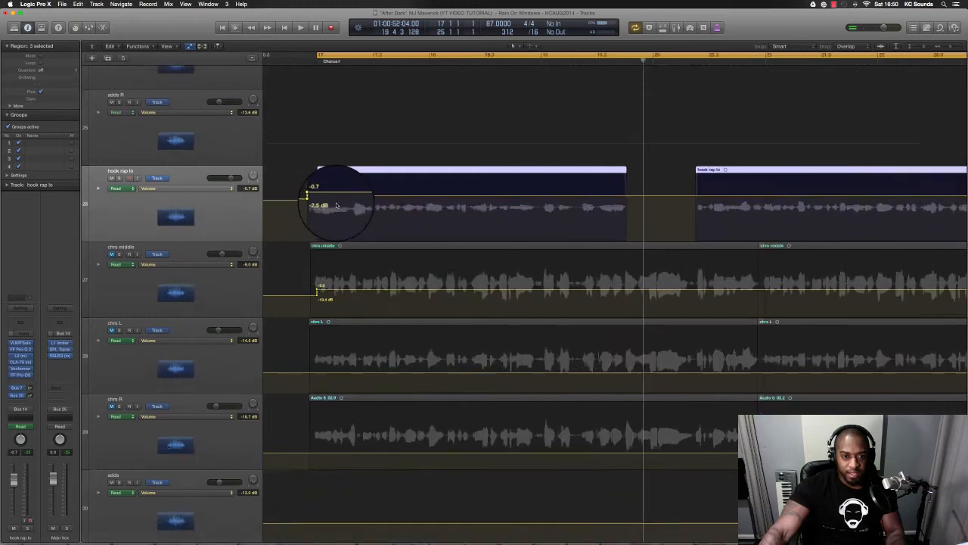
drag(317, 217, 344, 213)
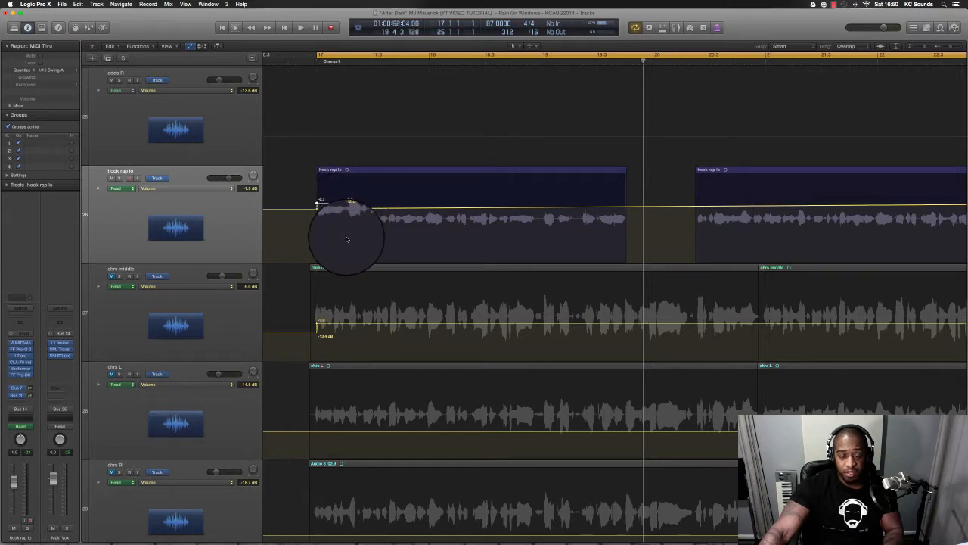
Step: Raise the volume automation over the opening phrase of hook rap lo to +2.2 dB, checking it by playback
key(space)
key(space)
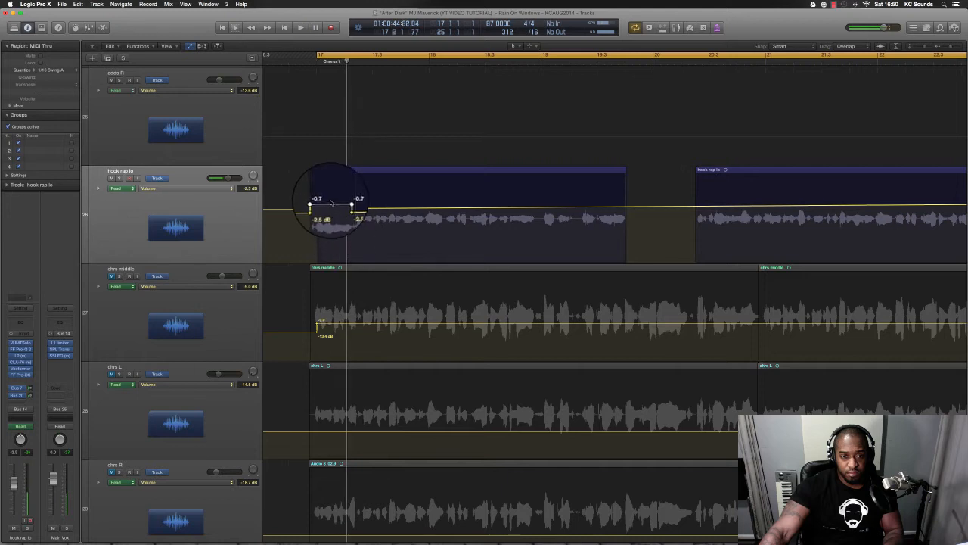
drag(329, 203, 334, 195)
key(space)
key(space)
key(space)
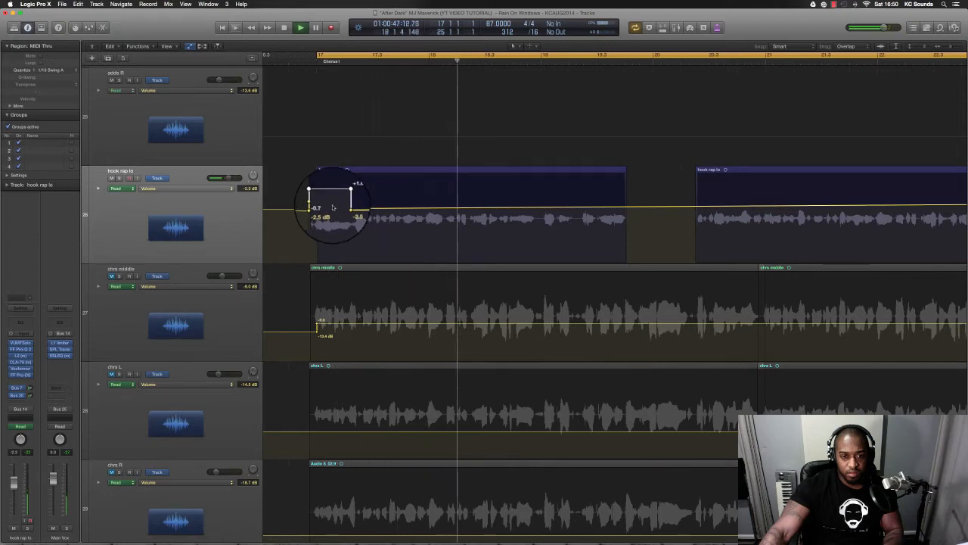
key(space)
drag(331, 194, 331, 193)
key(space)
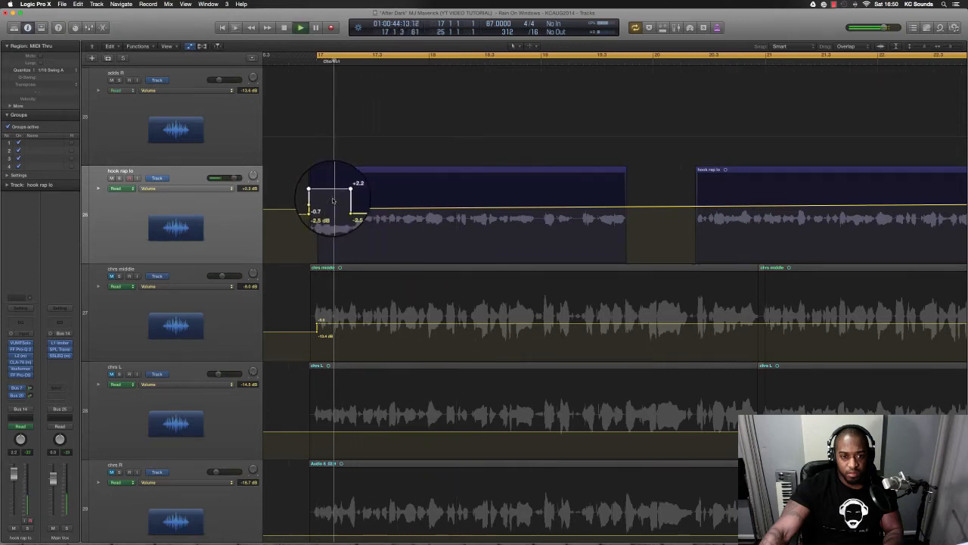
key(space)
Step: Open the L2 limiter of the hook rap lo track and play the chorus to check it
click(21, 355)
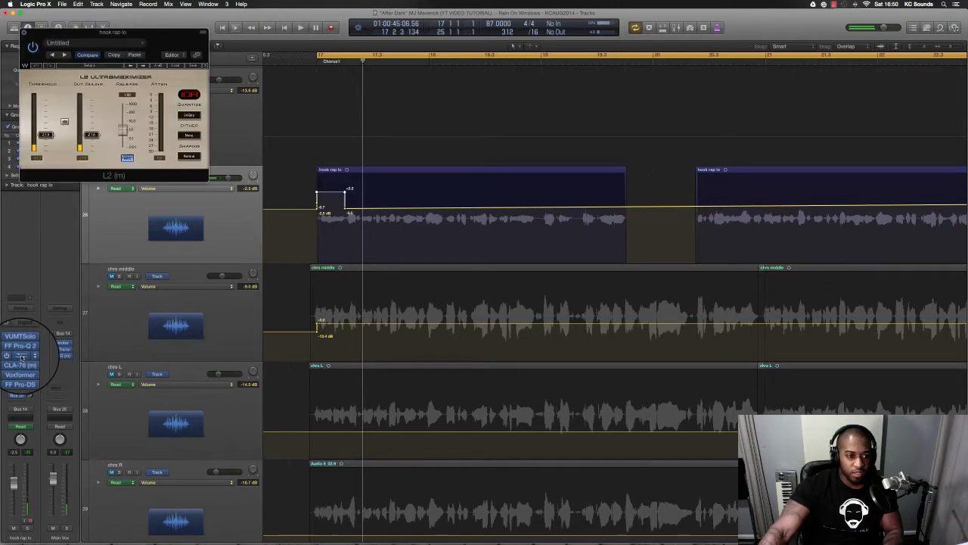
key(space)
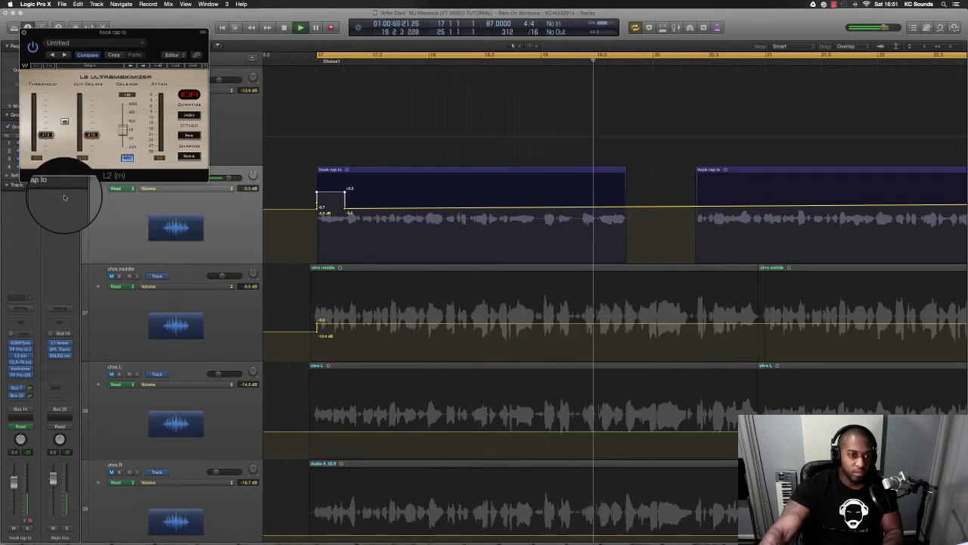
key(space)
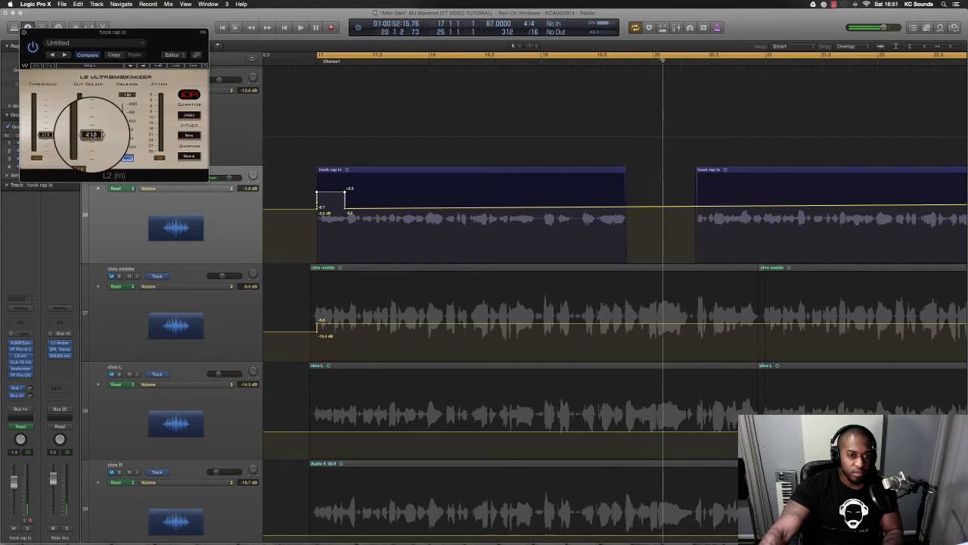
Step: Adjust the L2 output ceiling on hook rap lo during chorus playback and link it to the threshold
key(space)
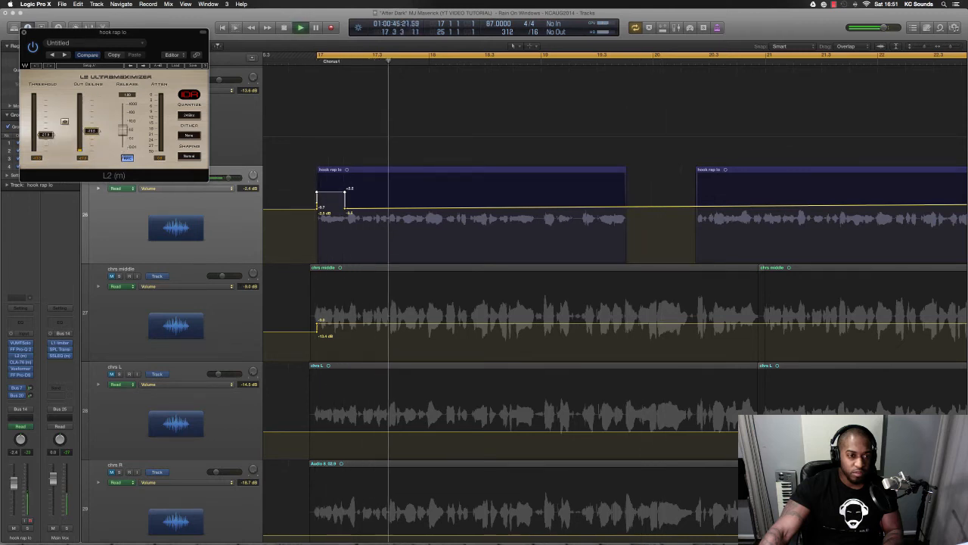
key(space)
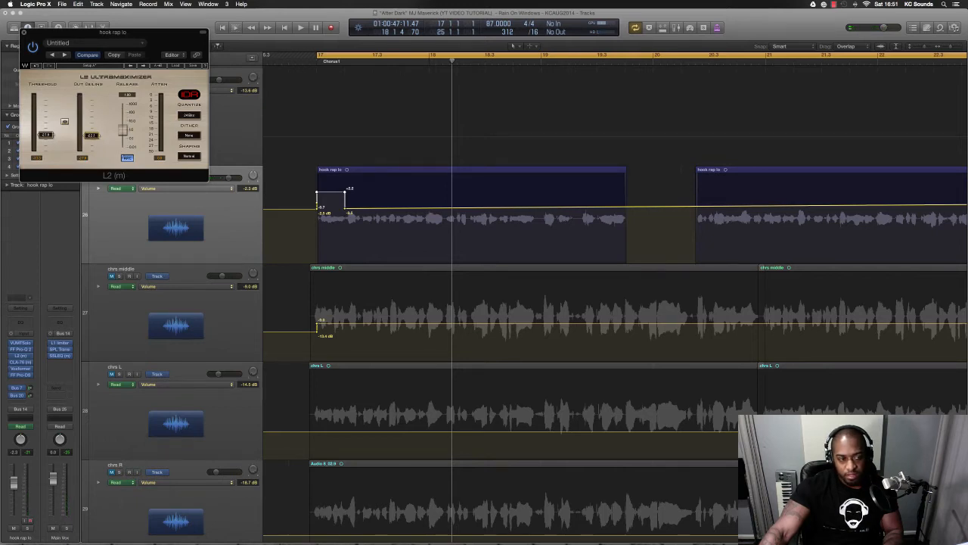
click(65, 121)
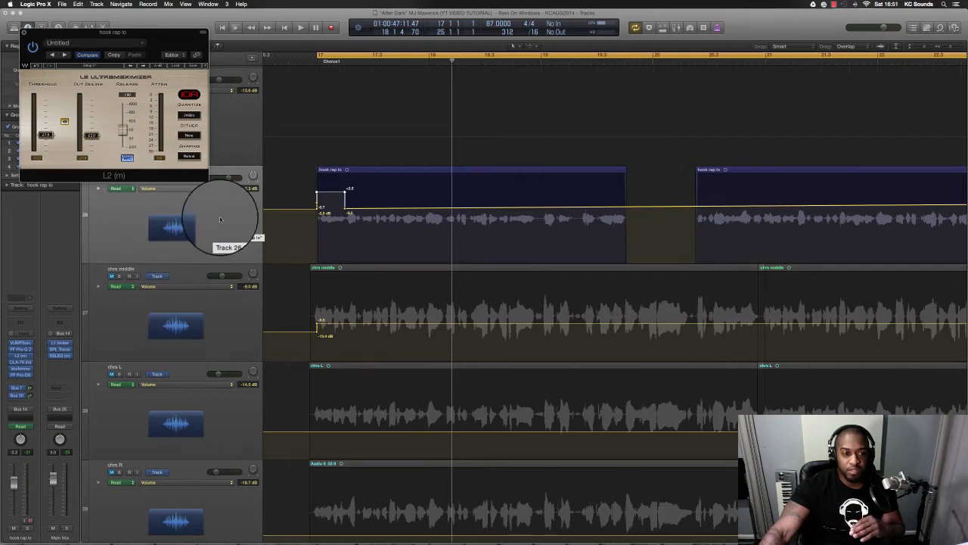
Step: Adjust the input and output levels of the CLA-76 compressor on hook rap lo while playing the chorus
click(20, 362)
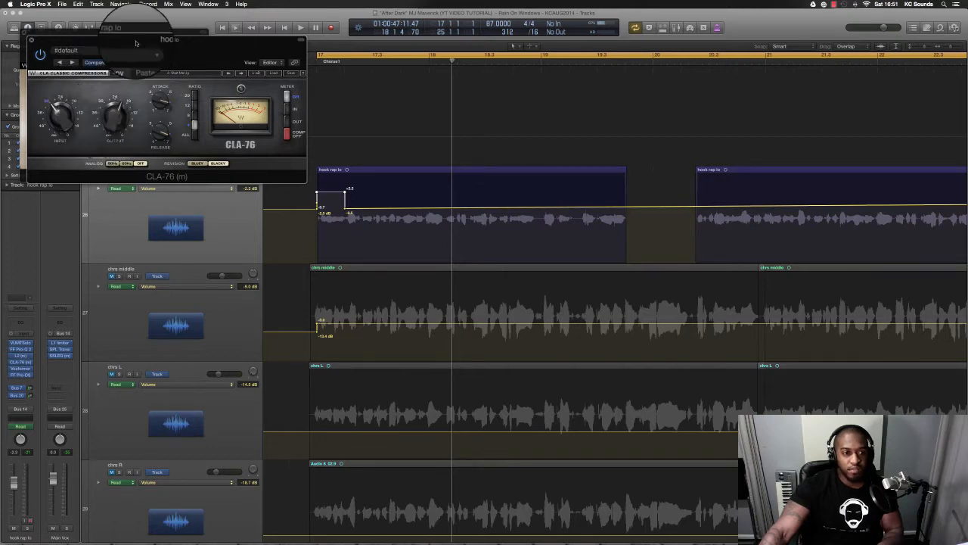
drag(143, 43, 565, 166)
key(space)
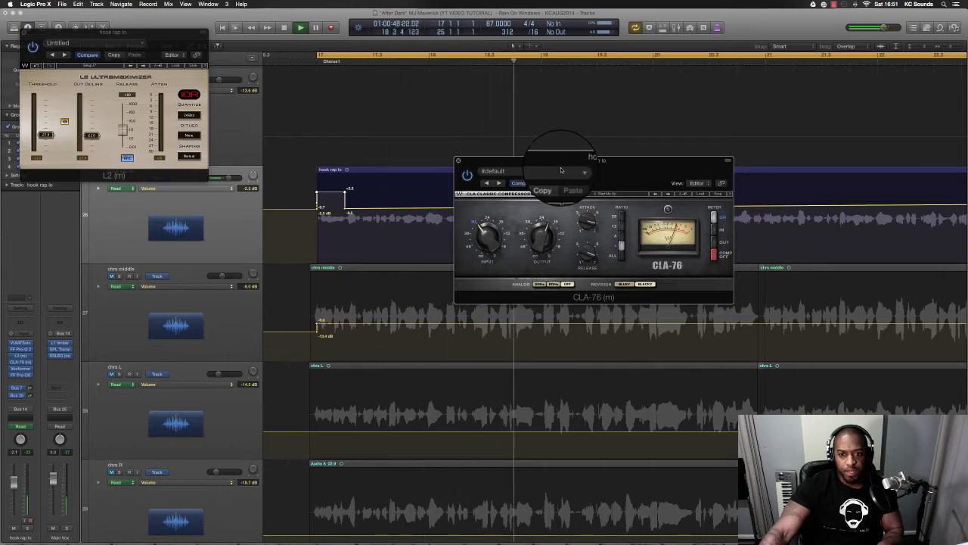
drag(488, 238, 488, 233)
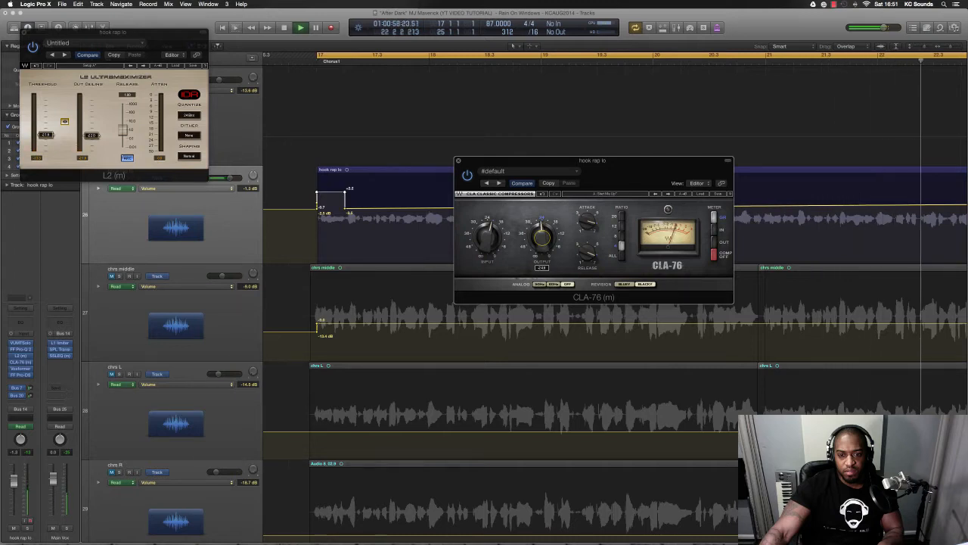
key(space)
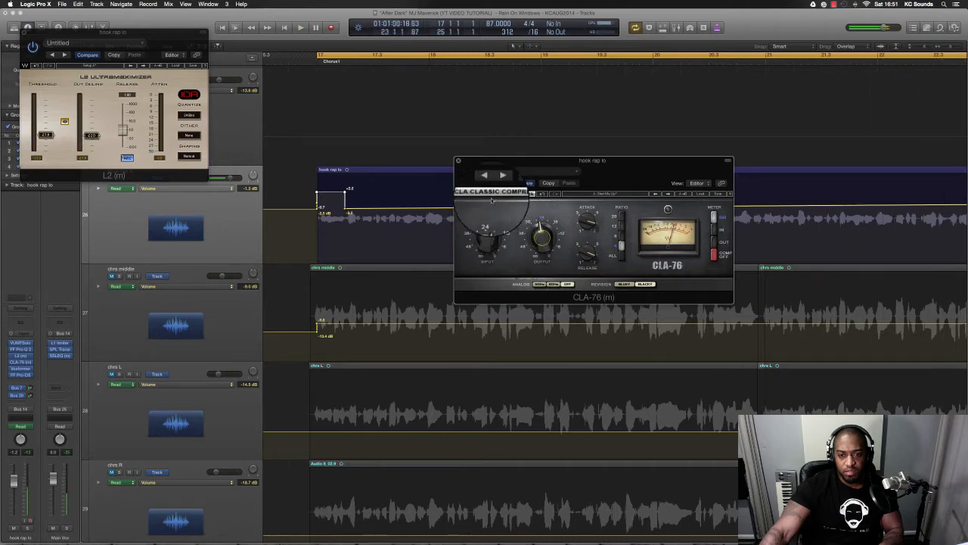
click(458, 161)
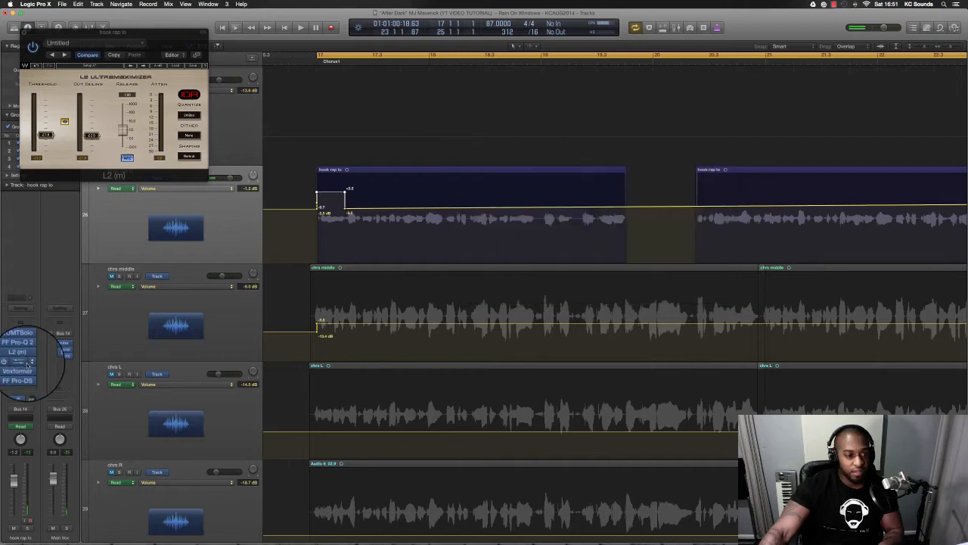
Step: Compare the hook rap lo Voxformer presence effect on and off during chorus playback, and close the open plug-in windows
click(21, 367)
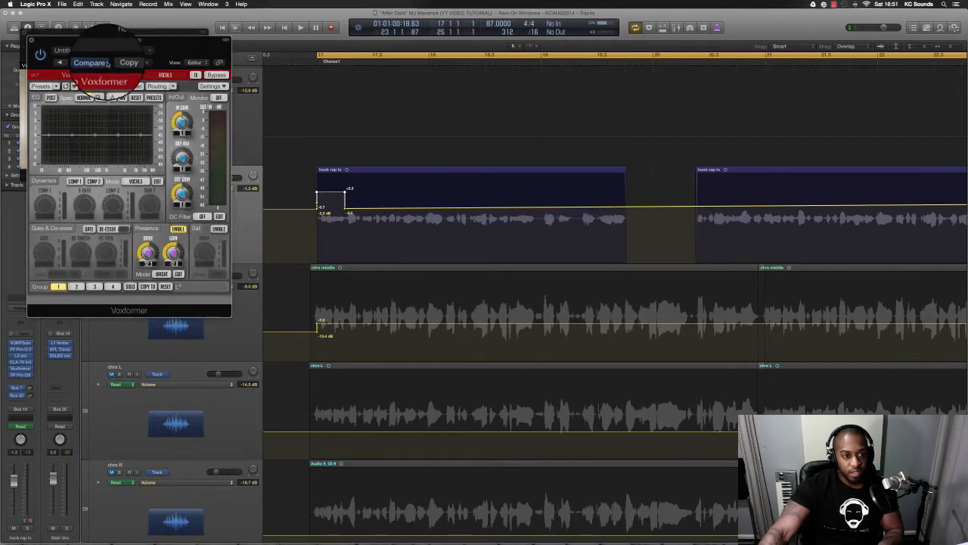
drag(94, 34, 555, 193)
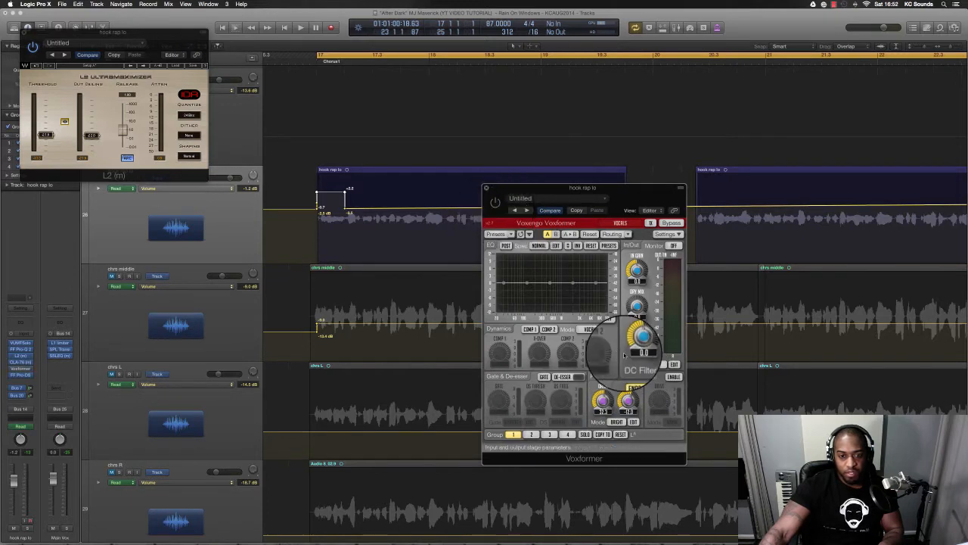
key(space)
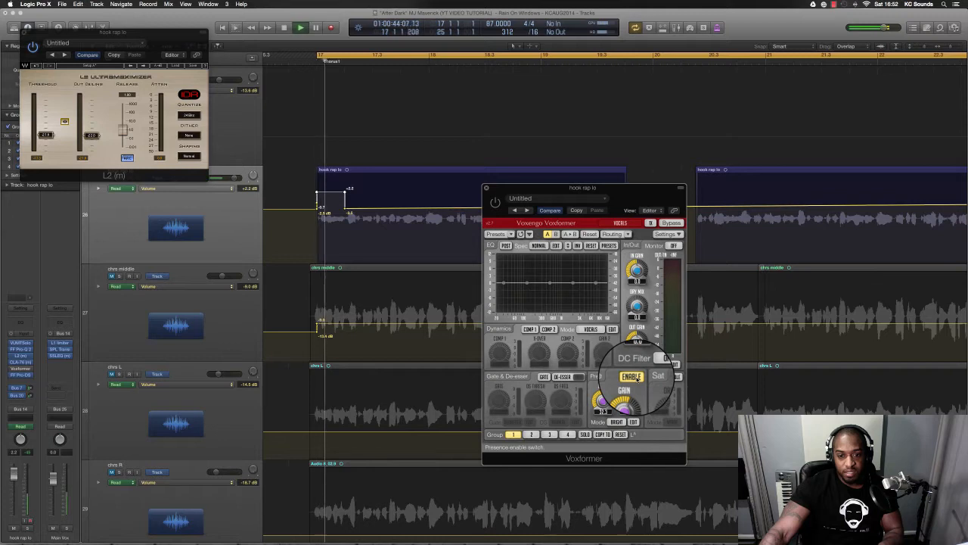
click(632, 377)
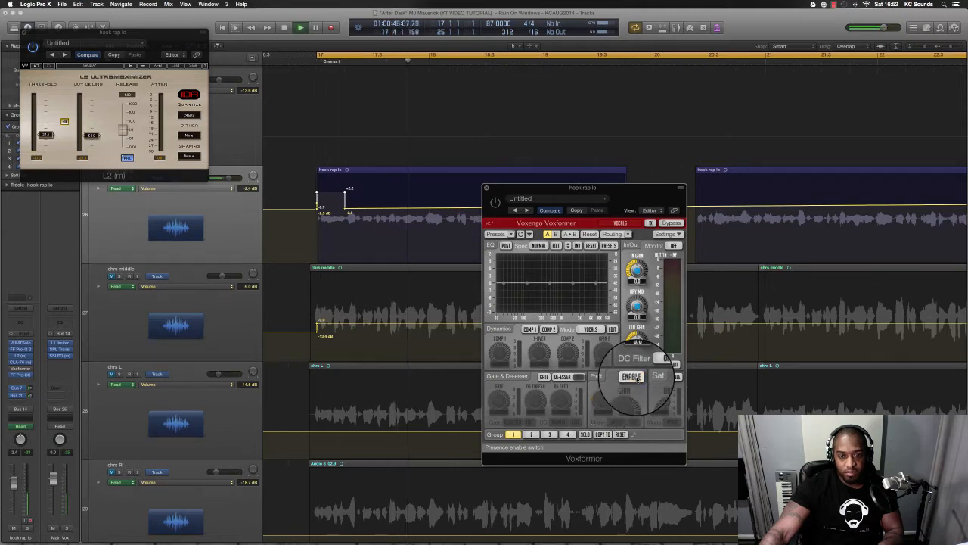
key(space)
key(space)
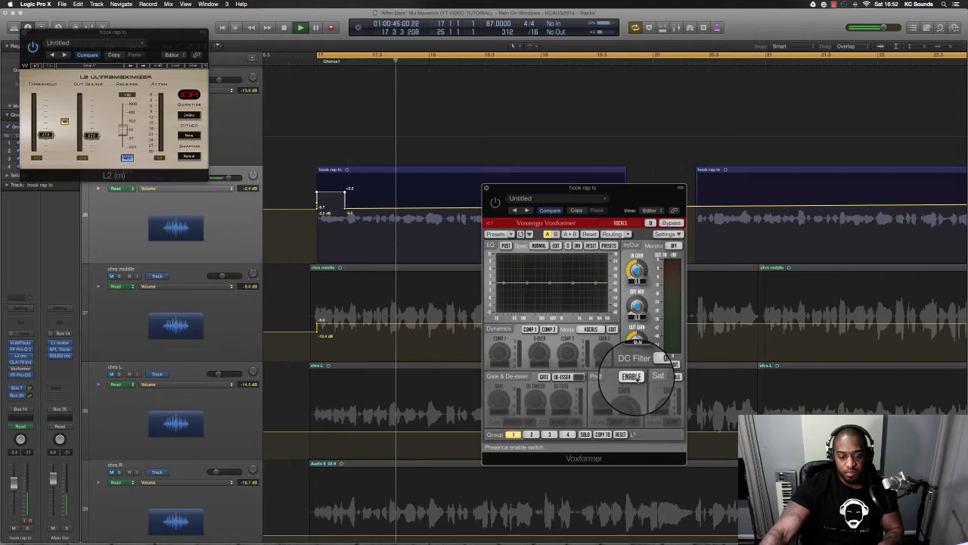
click(632, 376)
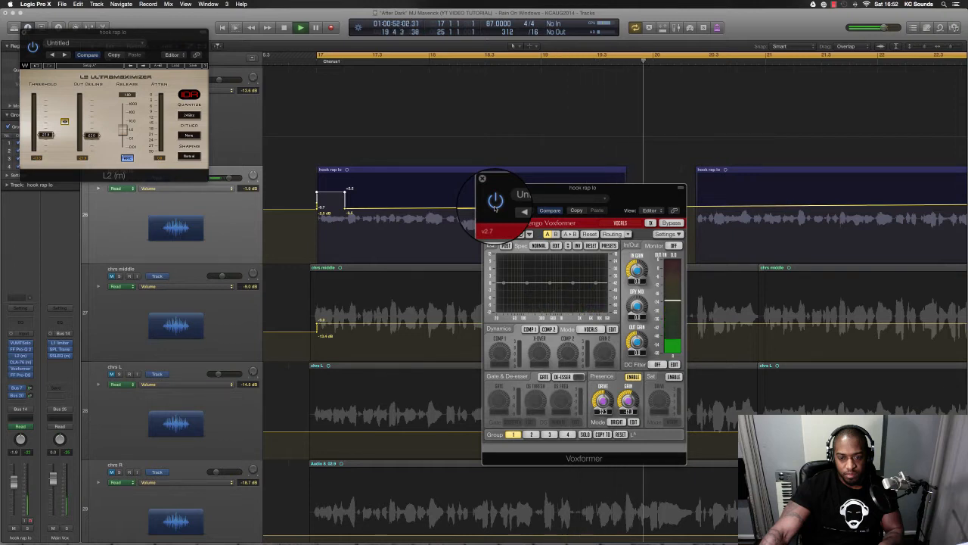
key(space)
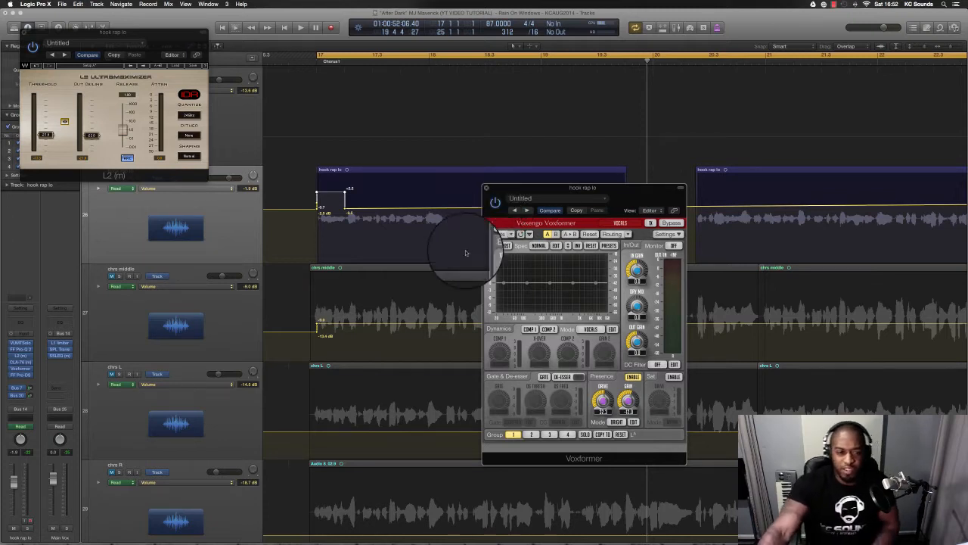
click(485, 181)
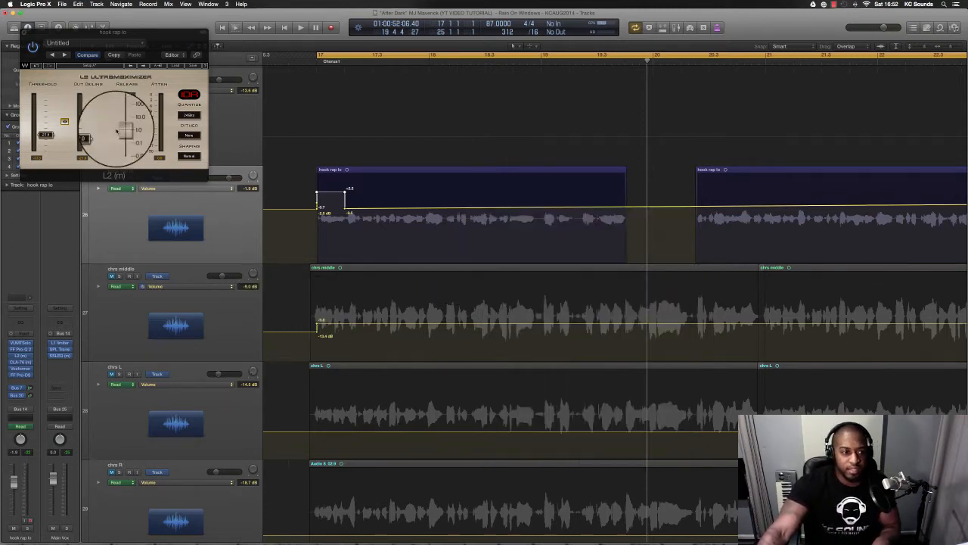
click(25, 33)
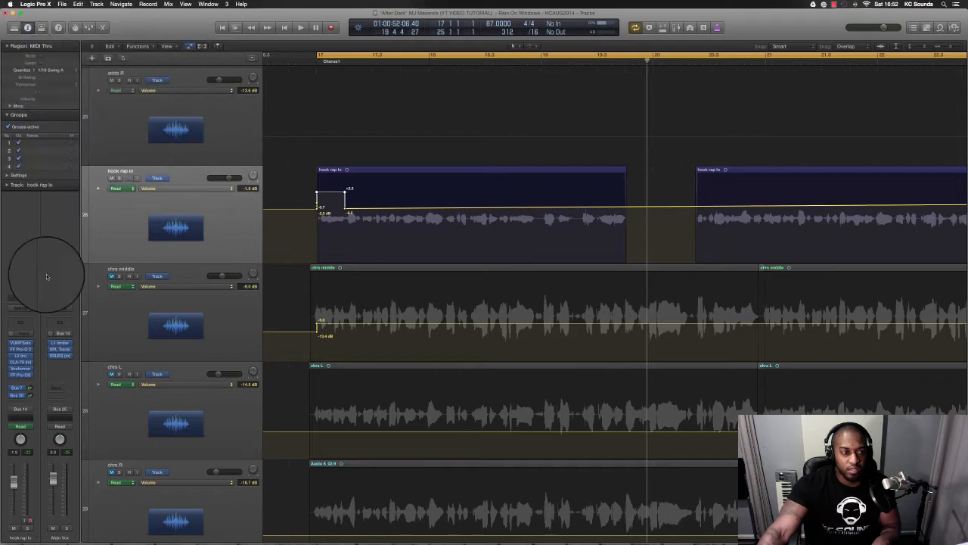
Step: Open the FF Pro-DS de-esser on hook rap lo and check its effect by playing the chorus and the phrase after bar 19
click(21, 372)
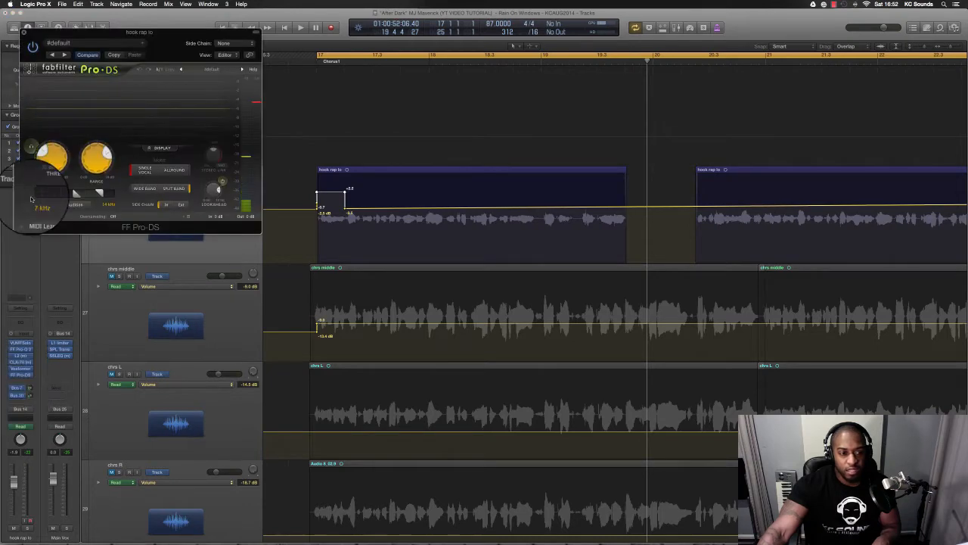
drag(74, 44, 495, 238)
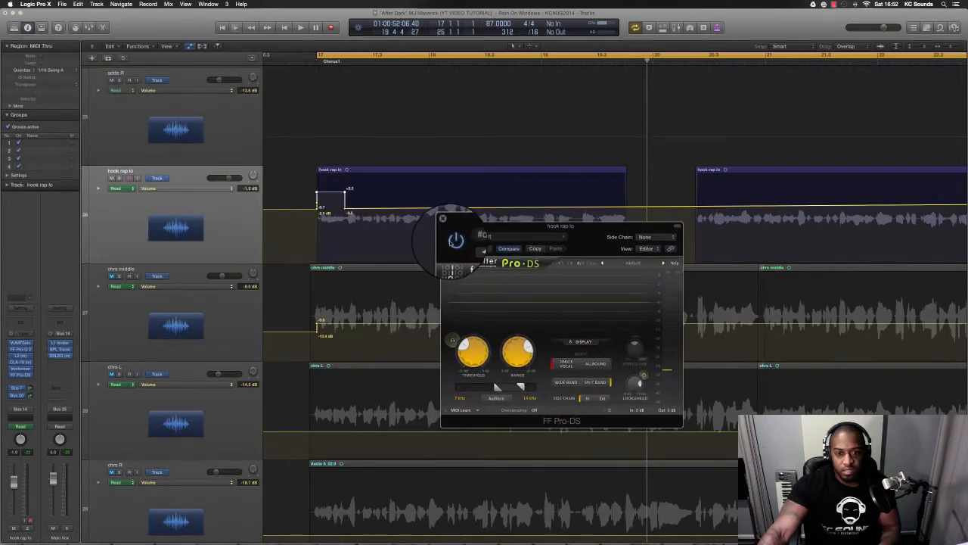
key(space)
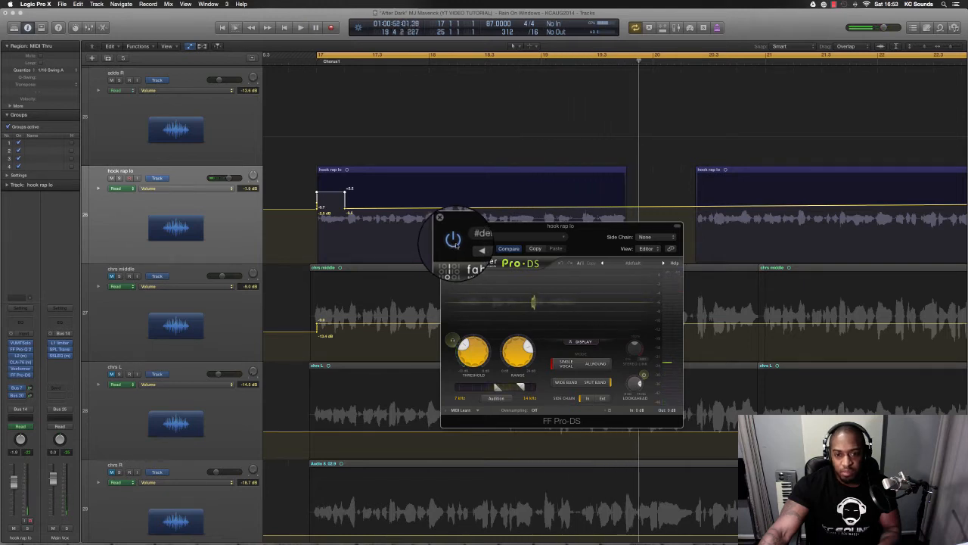
key(space)
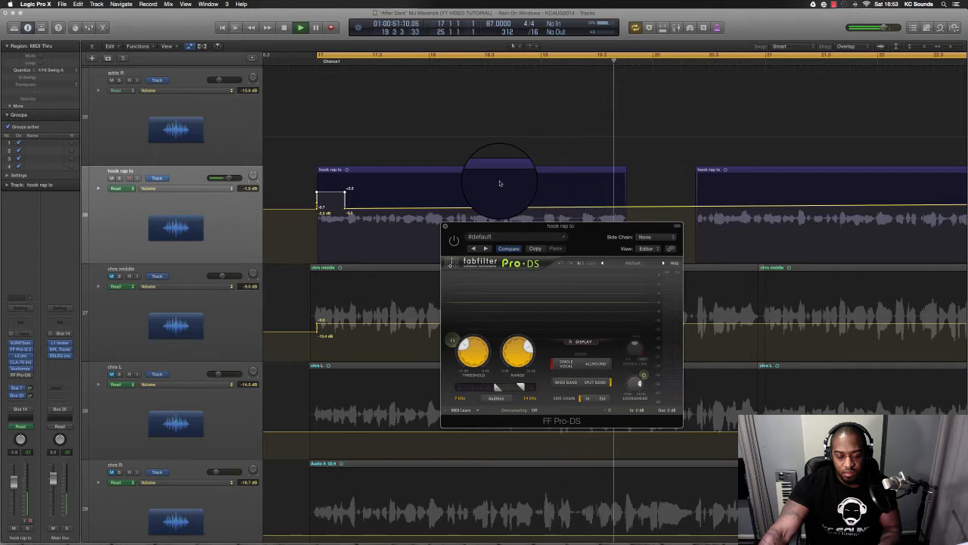
key(space)
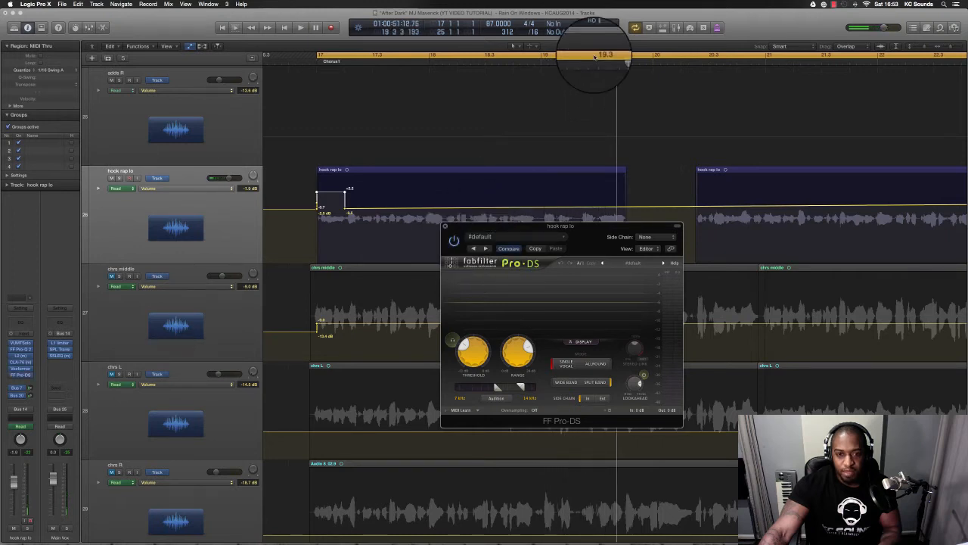
click(568, 59)
key(space)
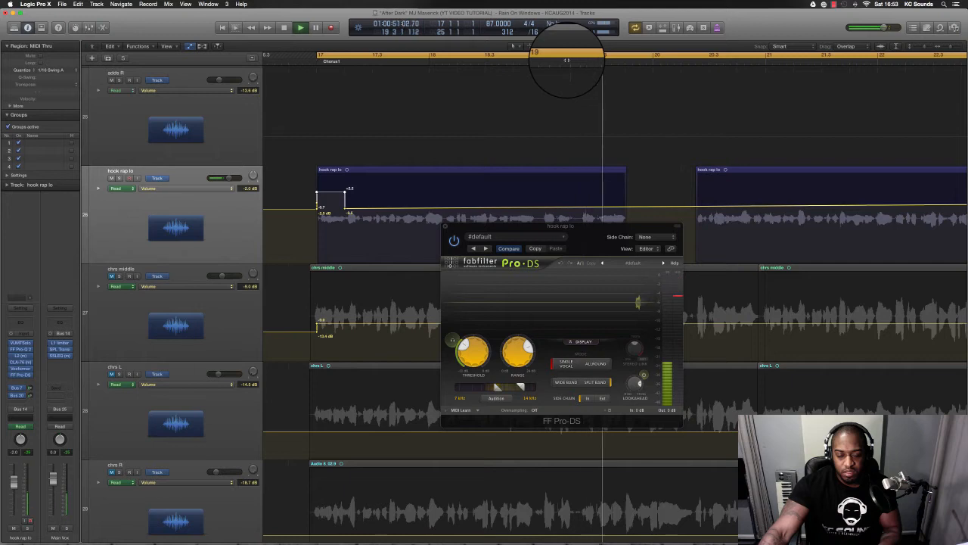
key(space)
click(444, 225)
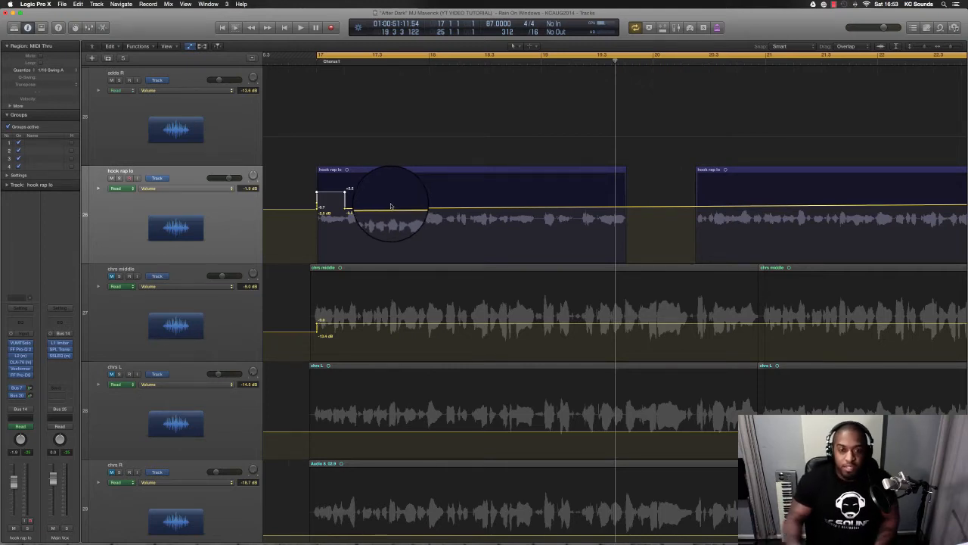
Step: Lower the hook rap lo volume automation to -3.0 dB at bar 18 and raise the following phrase to -1.4 dB
scroll(381, 186, up, 5)
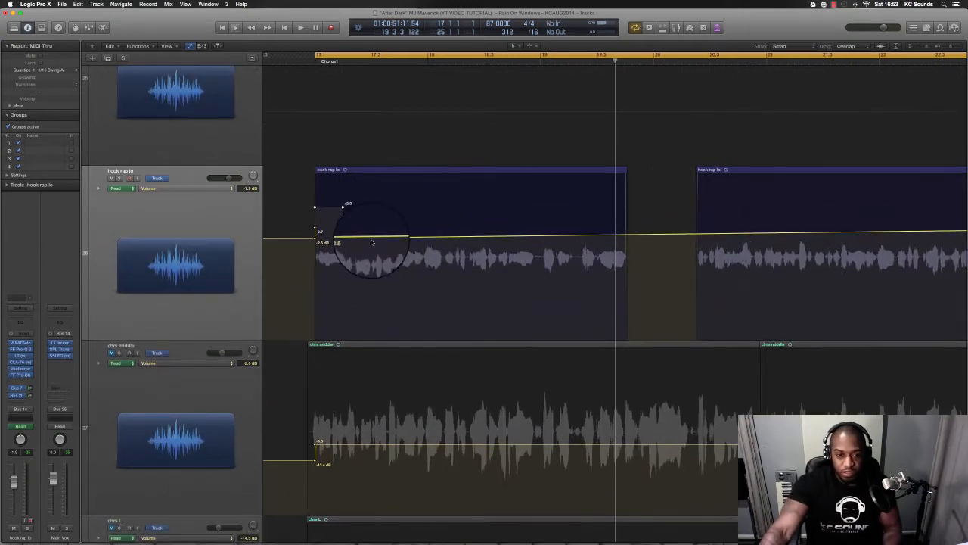
key(super+Right)
scroll(371, 243, left, 2)
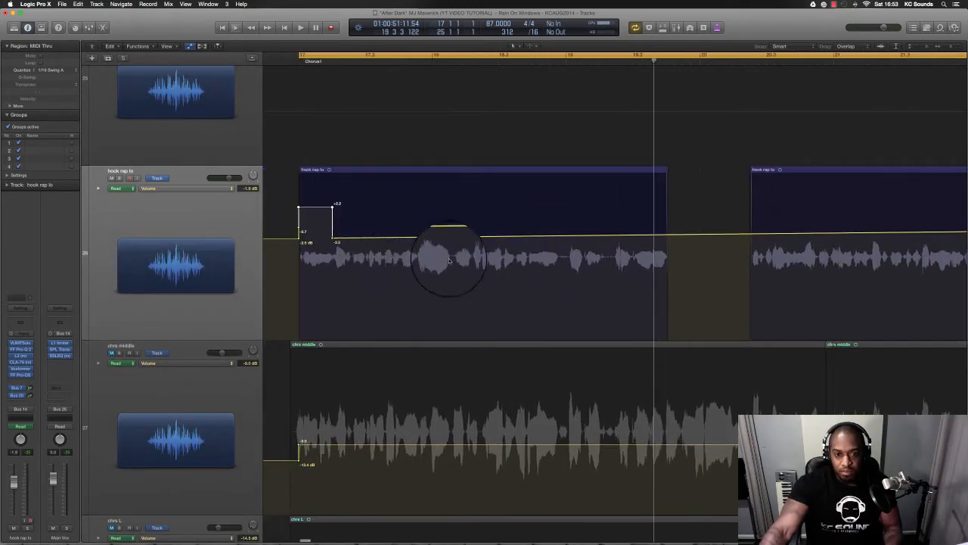
drag(428, 261, 479, 255)
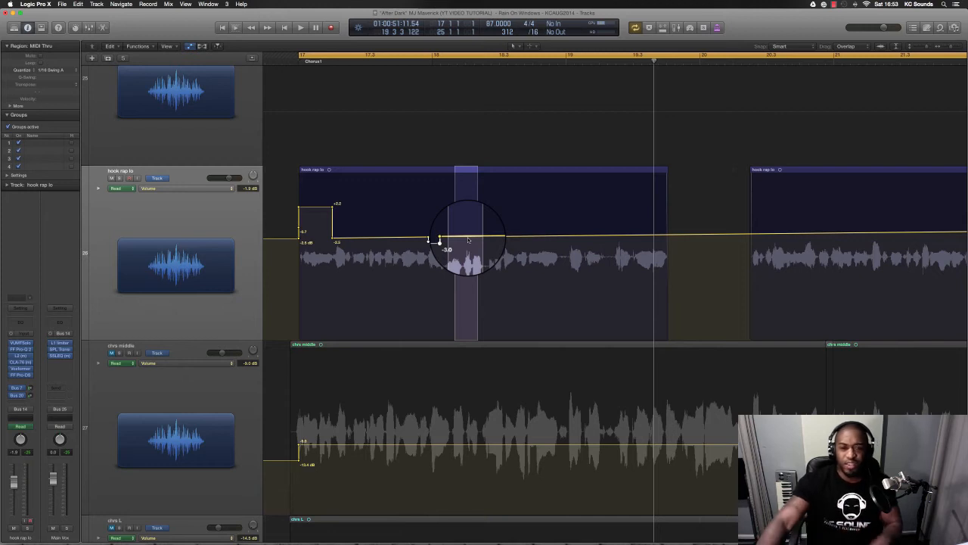
drag(467, 240, 466, 232)
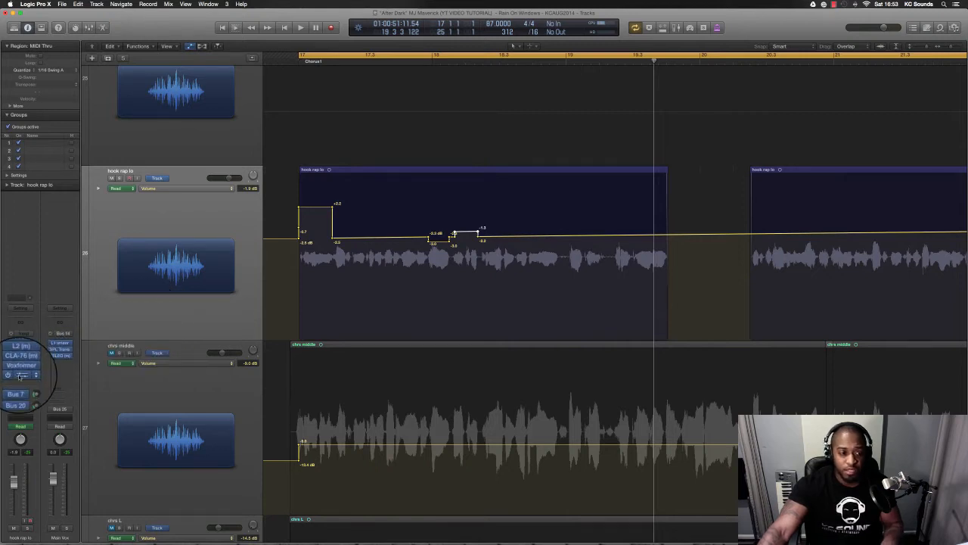
Step: Lower the volume automation on the short phrase just before bar 18 to -2.6 dB, checking it by playback
key(space)
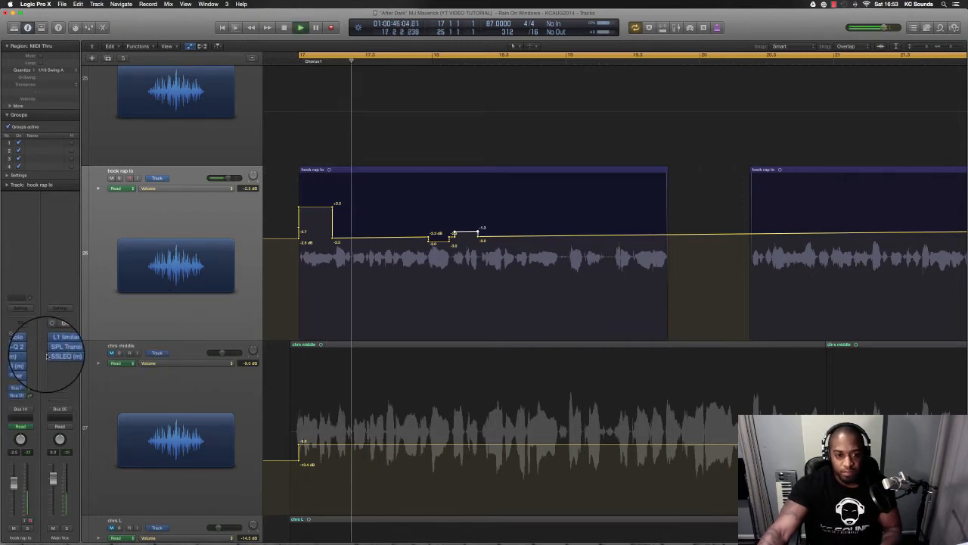
key(space)
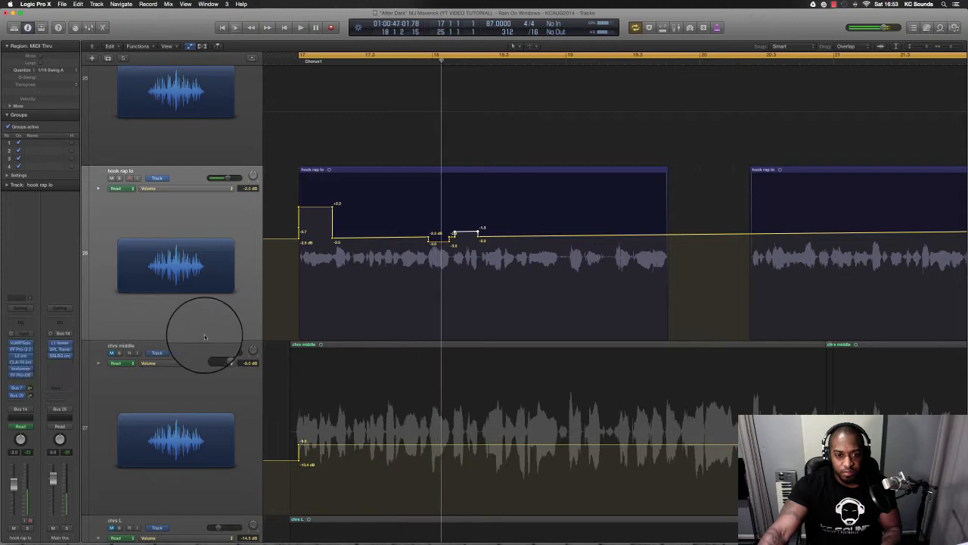
drag(402, 258, 413, 264)
click(413, 256)
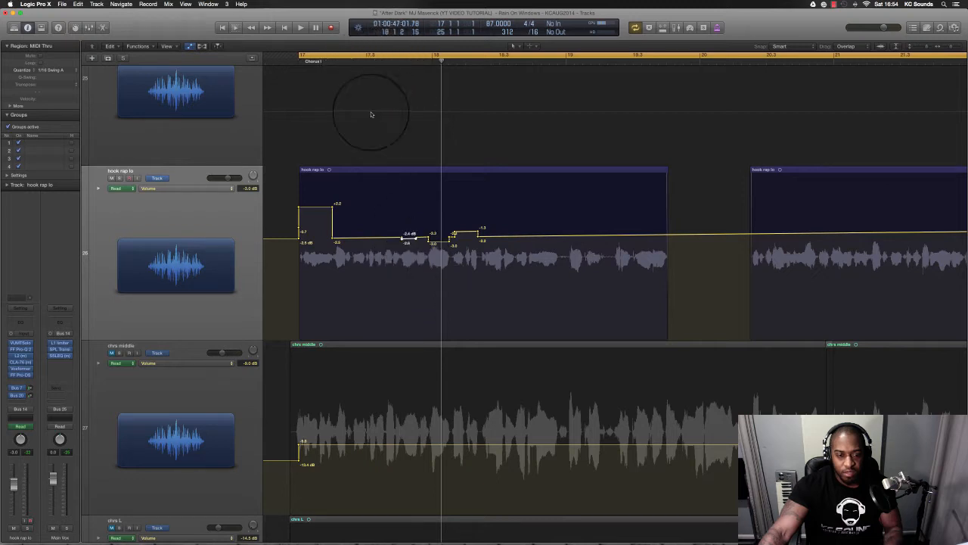
key(space)
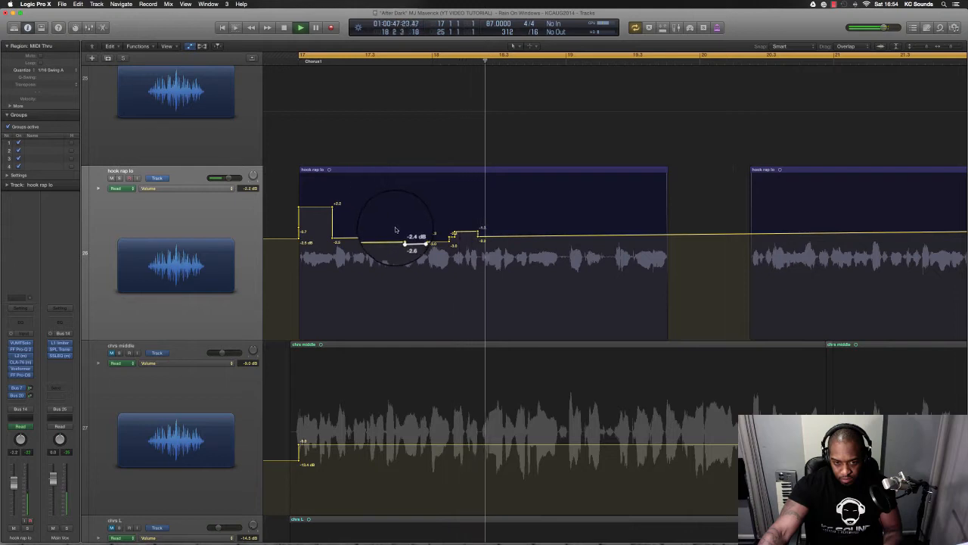
key(space)
Step: Lower the volume automation over the end of the raised phrase after bar 18 to -2.0 dB and check it by playback
super+click(467, 244)
mouse_move(467, 243)
mouse_down()
mouse_move(481, 248)
mouse_move(472, 248)
mouse_up()
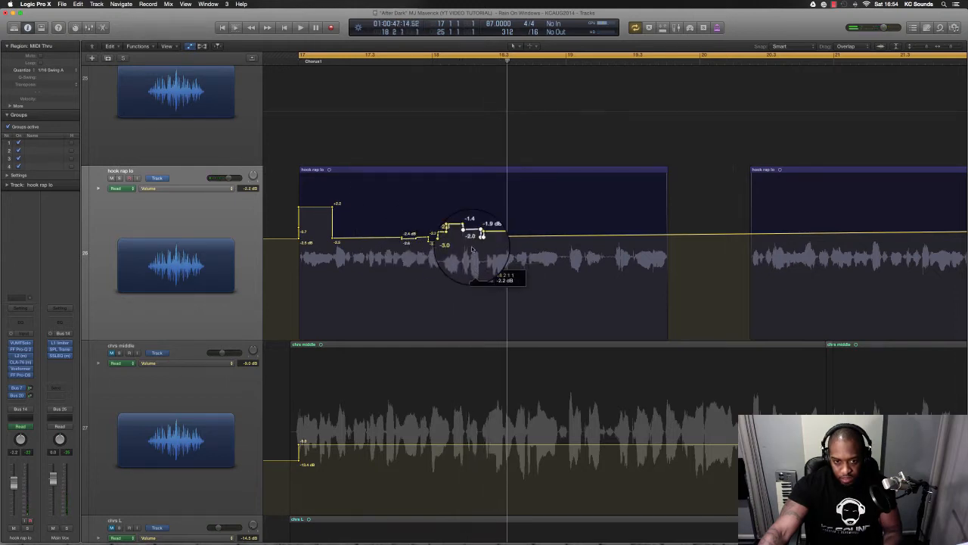
click(428, 67)
key(space)
scroll(431, 138, down, 5)
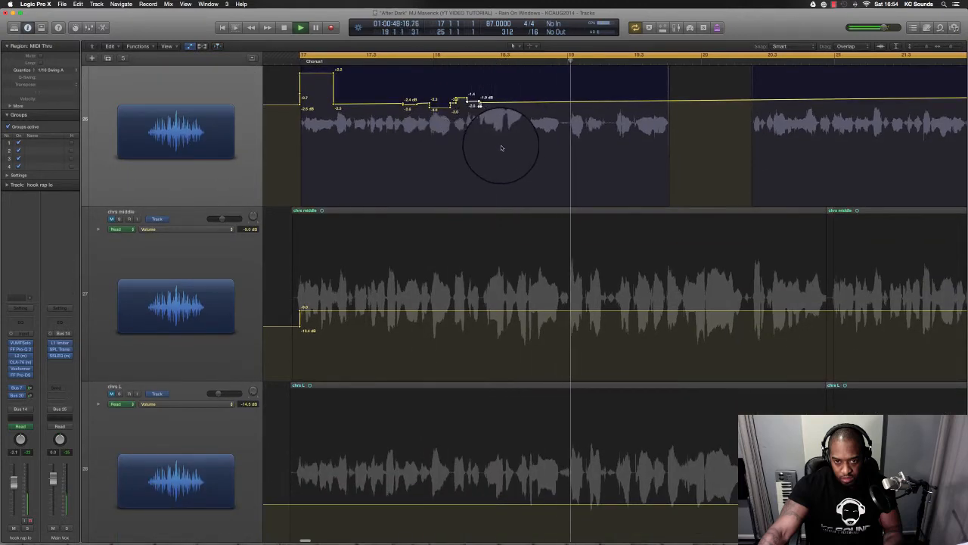
key(space)
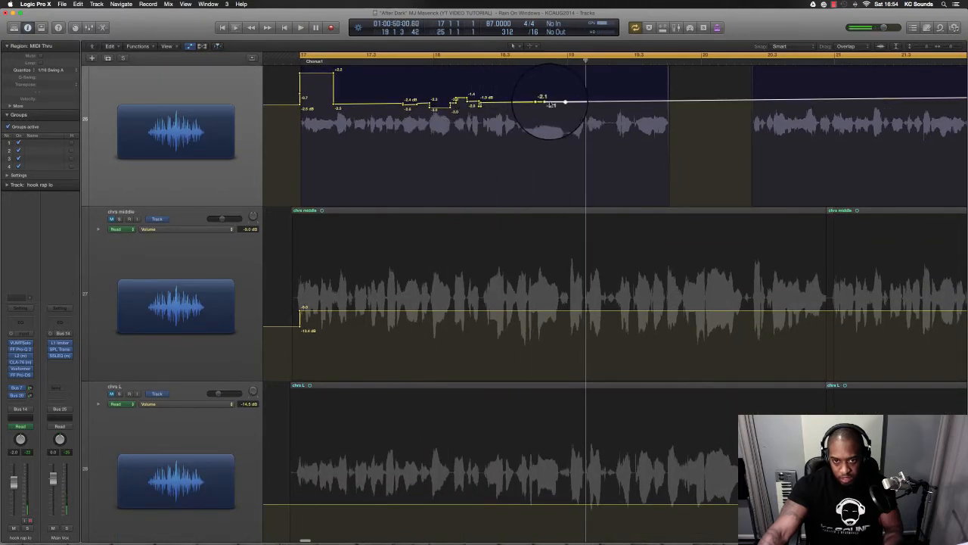
Step: Lower the hook rap lo volume automation on the short dip just before bar 19 to -3.3 dB, checking it by playback
drag(546, 102, 546, 105)
click(484, 61)
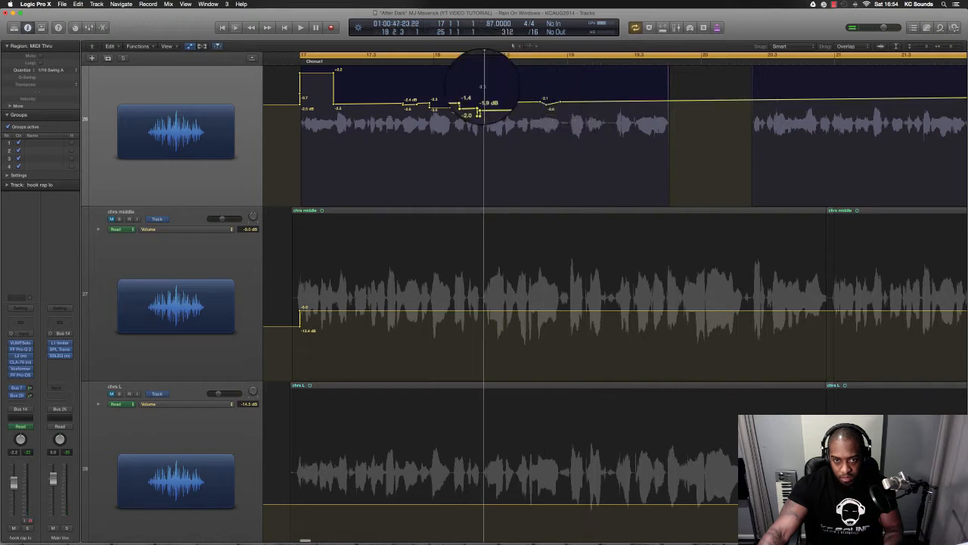
key(space)
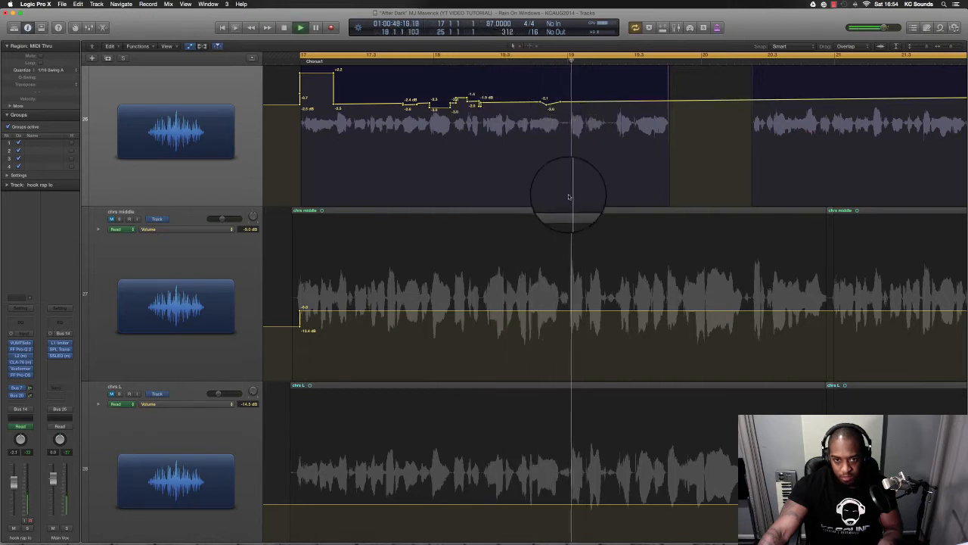
key(space)
click(567, 102)
drag(554, 105, 554, 109)
click(517, 61)
key(space)
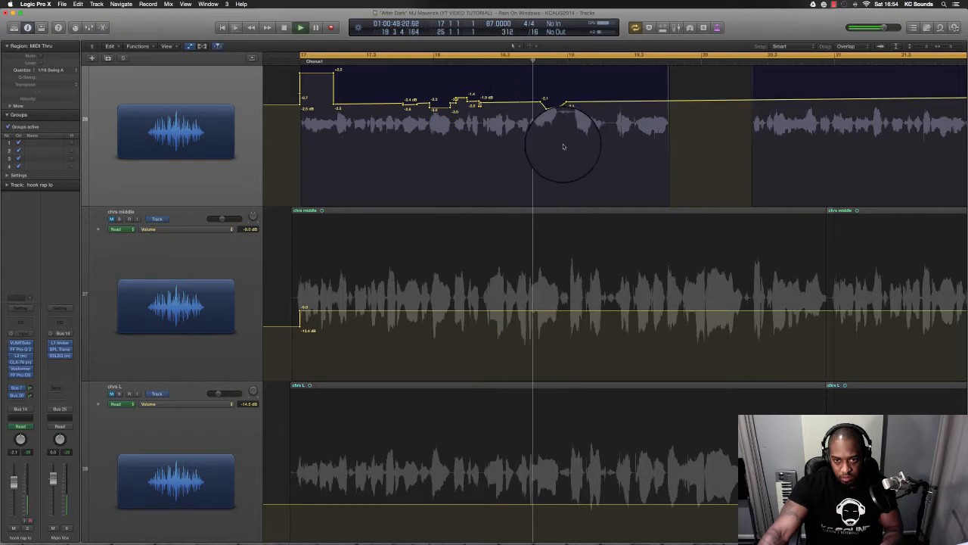
key(space)
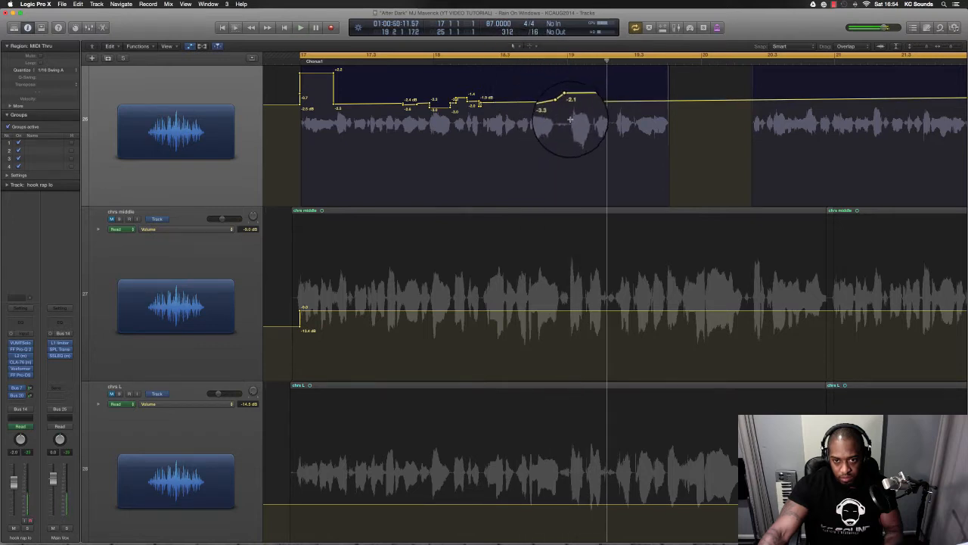
Step: Raise the hook rap lo volume automation on the phrase shortly after bar 19 to -1.3 dB and check it by playback
drag(569, 118, 594, 113)
key(space)
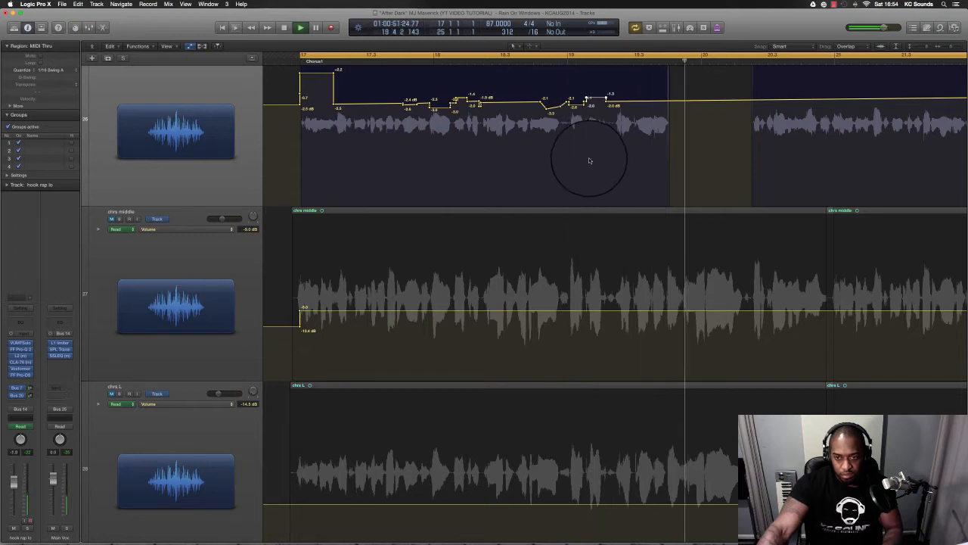
key(space)
Step: Select the first hook rap lo region and set the cycle range to match its length
scroll(596, 154, up, 3)
scroll(599, 150, down, 3)
scroll(586, 176, up, 2)
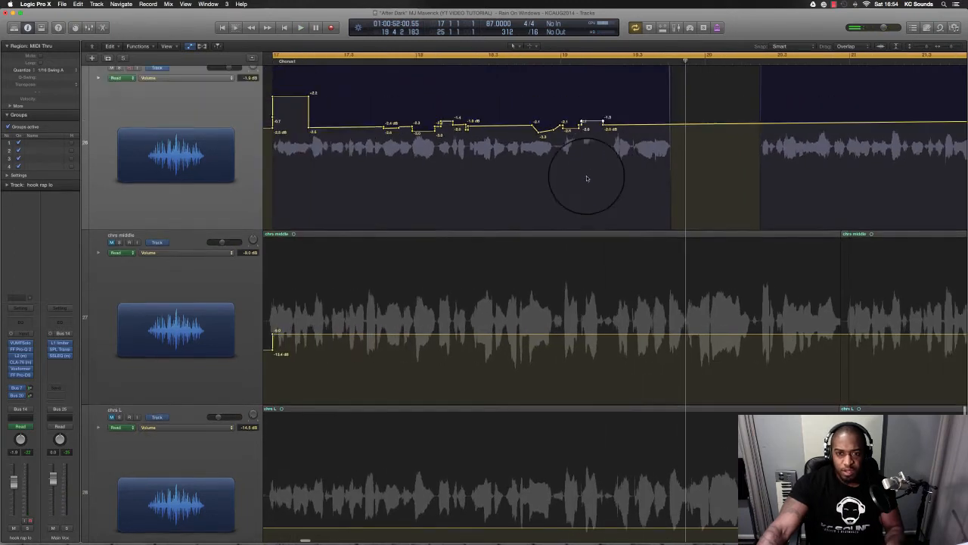
scroll(453, 152, up, 2)
click(575, 87)
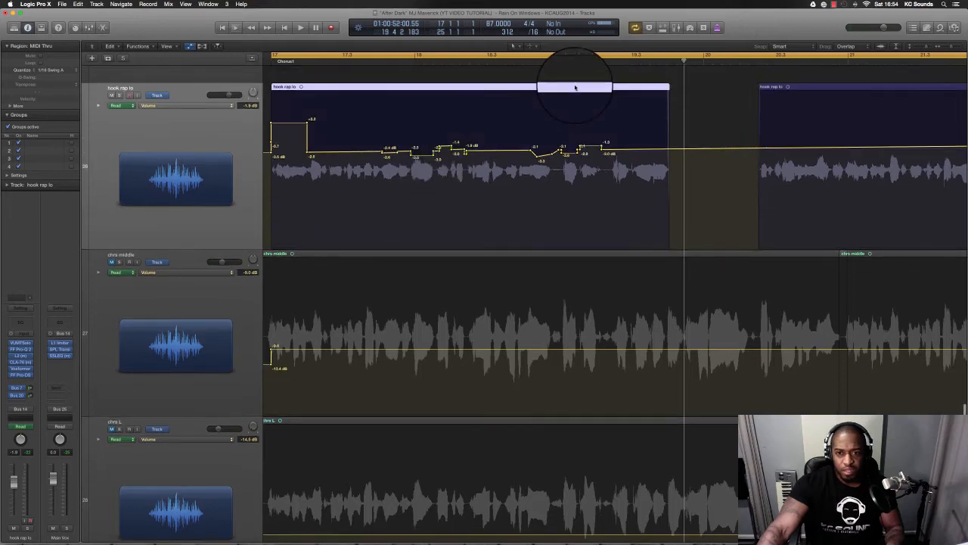
key(super+u)
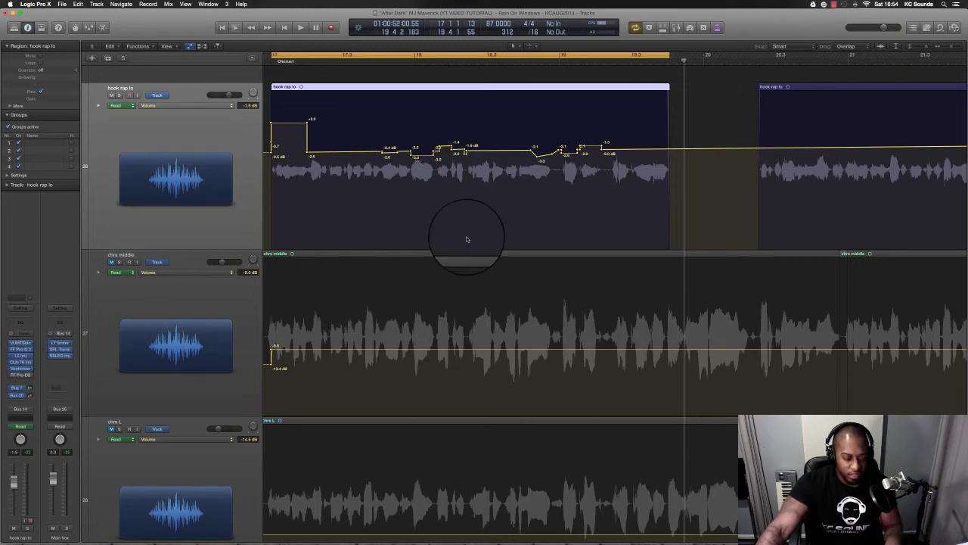
Step: Isolate the short burst around 19.2.3 on hook rap lo and lower its volume automation to -4.6 dB, checking it by playback
key(z)
scroll(467, 240, right, 5)
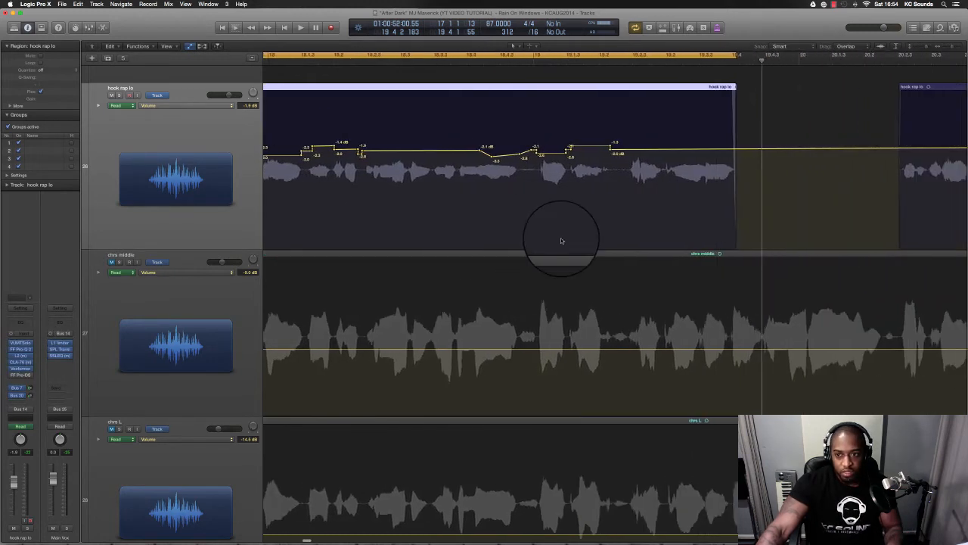
drag(627, 169, 636, 173)
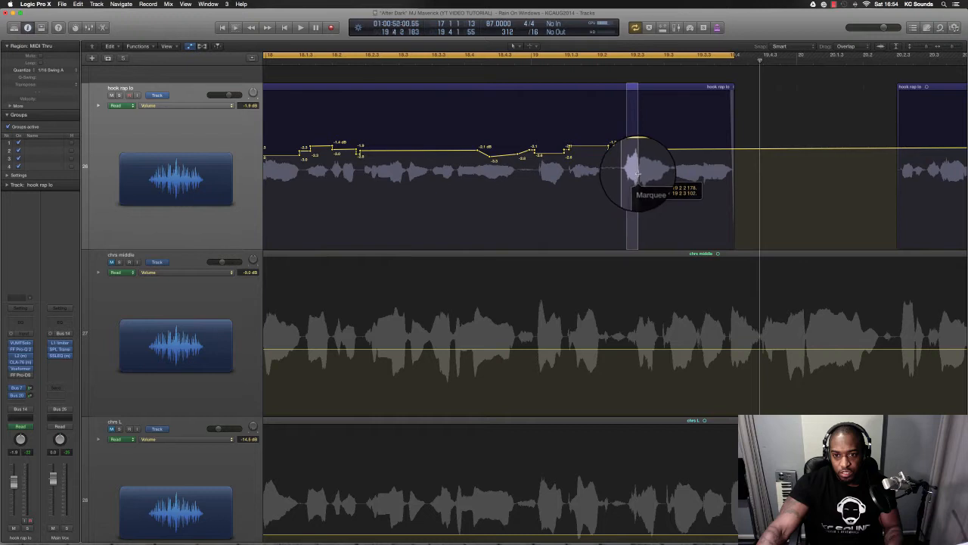
click(634, 162)
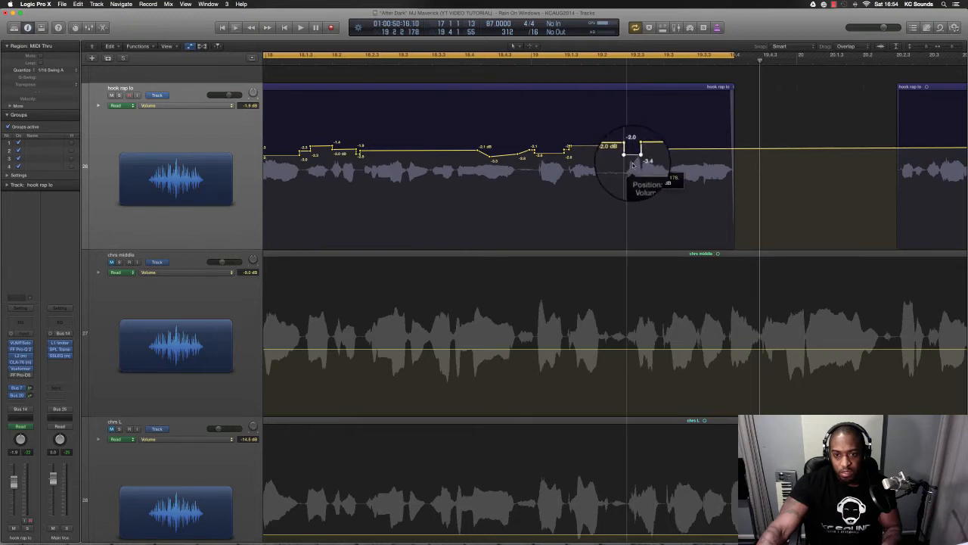
drag(632, 163, 637, 168)
key(space)
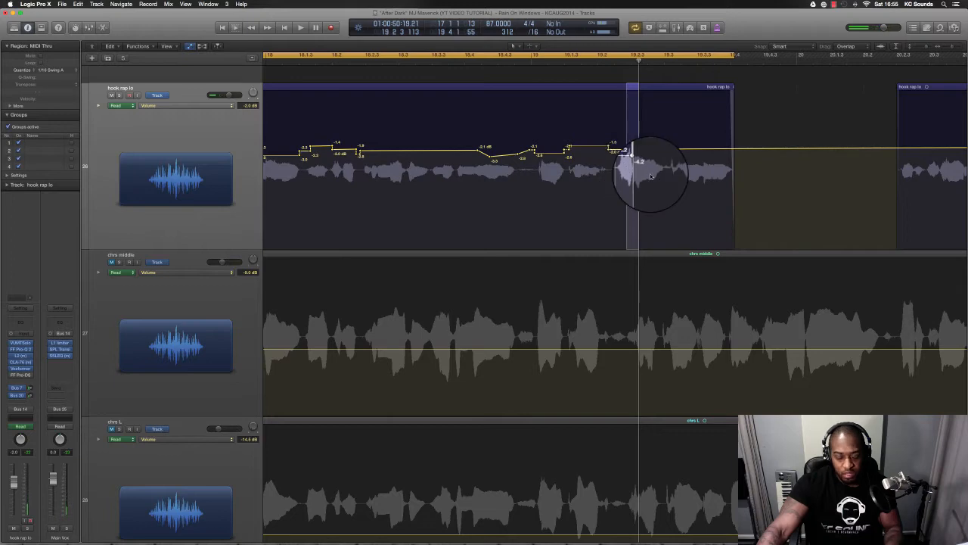
key(super+Right)
key(super+Right)
key(super+Right)
drag(644, 166, 644, 171)
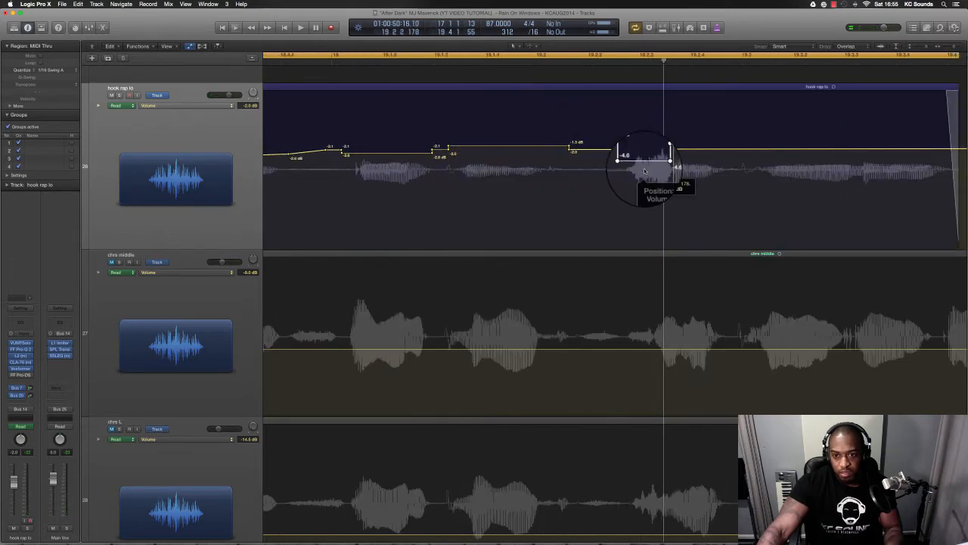
Step: Mark the exact extent of the burst around 19.2.3 within the existing dip and lower its volume automation further to -5.8 dB
scroll(645, 171, up, 5)
scroll(645, 171, down, 3)
scroll(644, 171, right, 1)
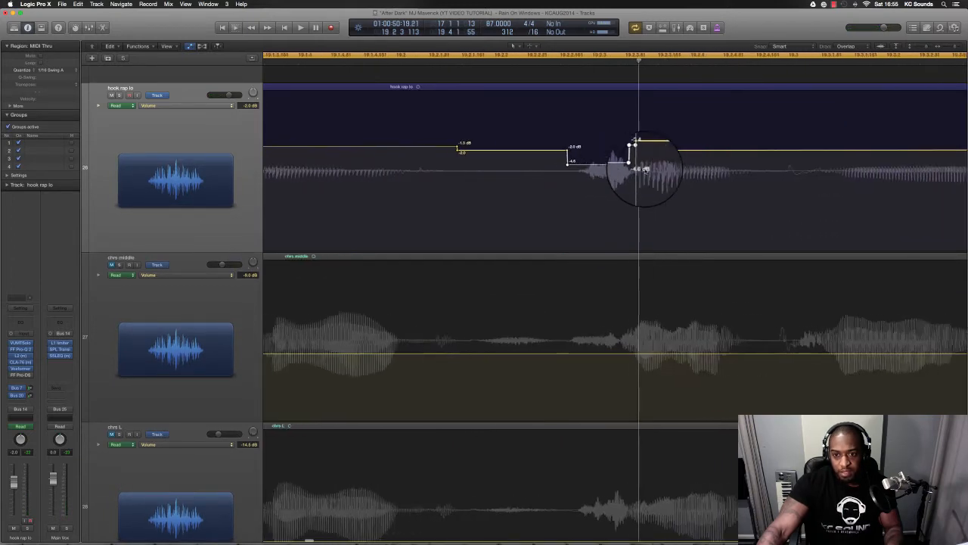
scroll(643, 168, down, 1)
scroll(629, 157, down, 2)
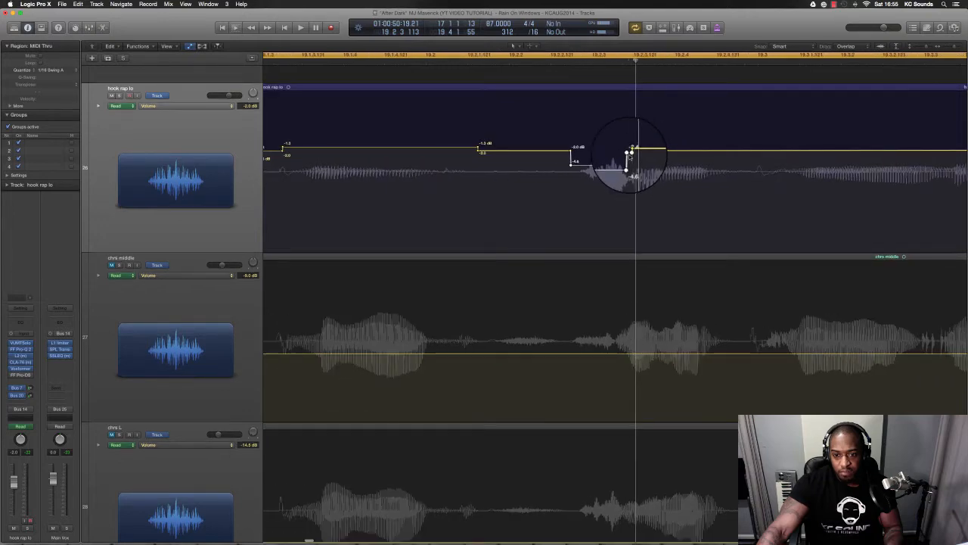
scroll(650, 173, down, 4)
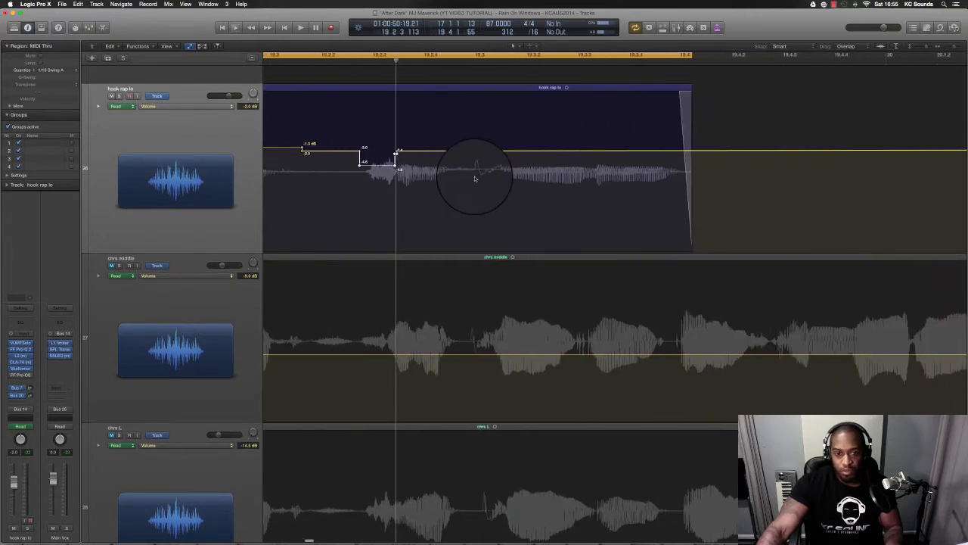
scroll(475, 178, up, 4)
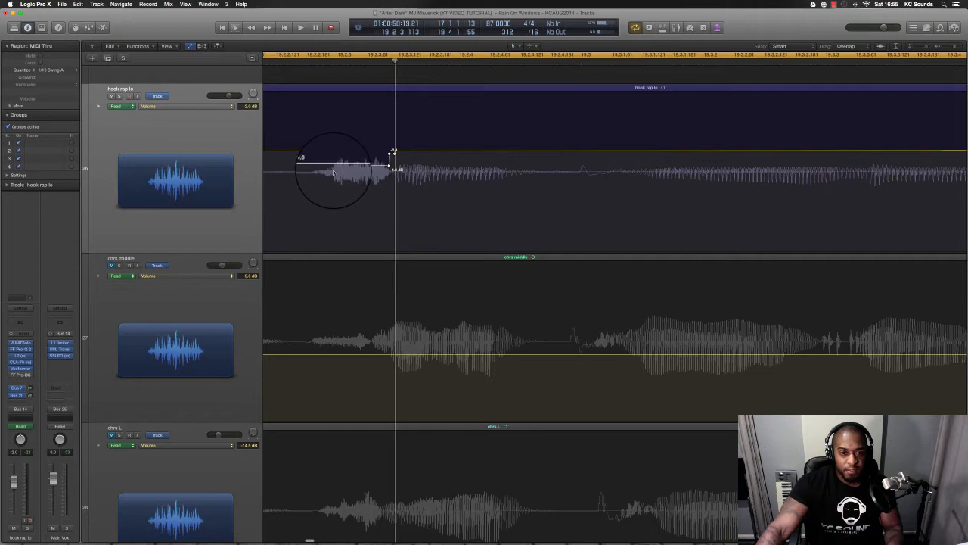
drag(324, 171, 394, 169)
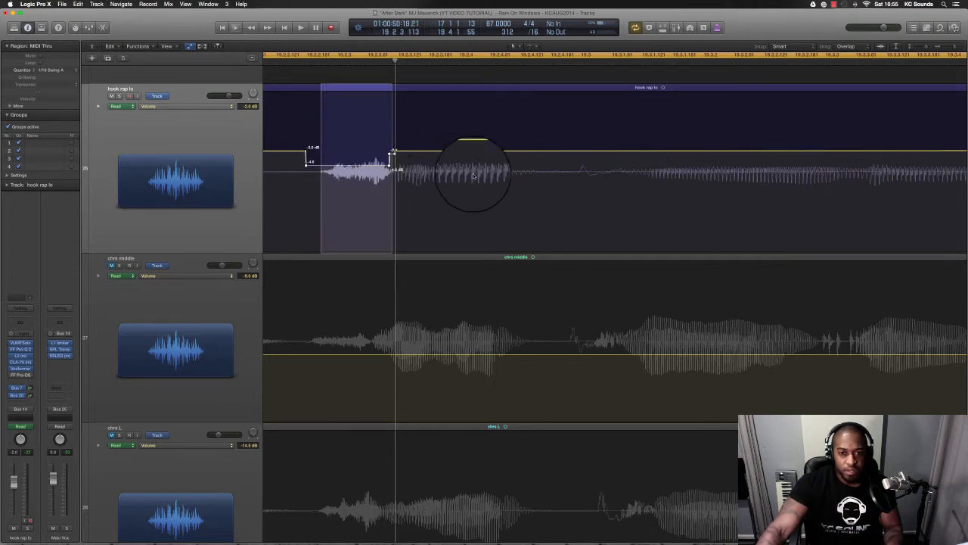
scroll(762, 176, down, 6)
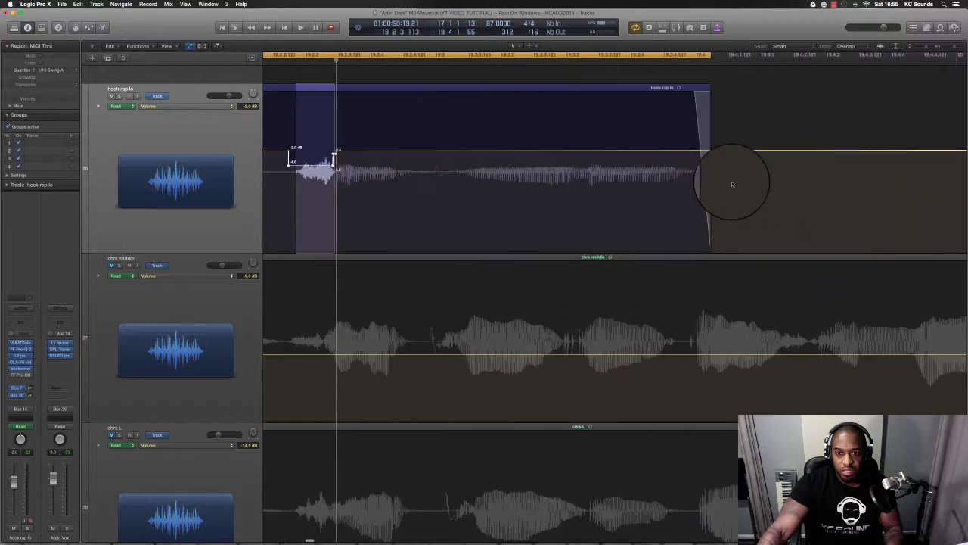
scroll(687, 187, left, 5)
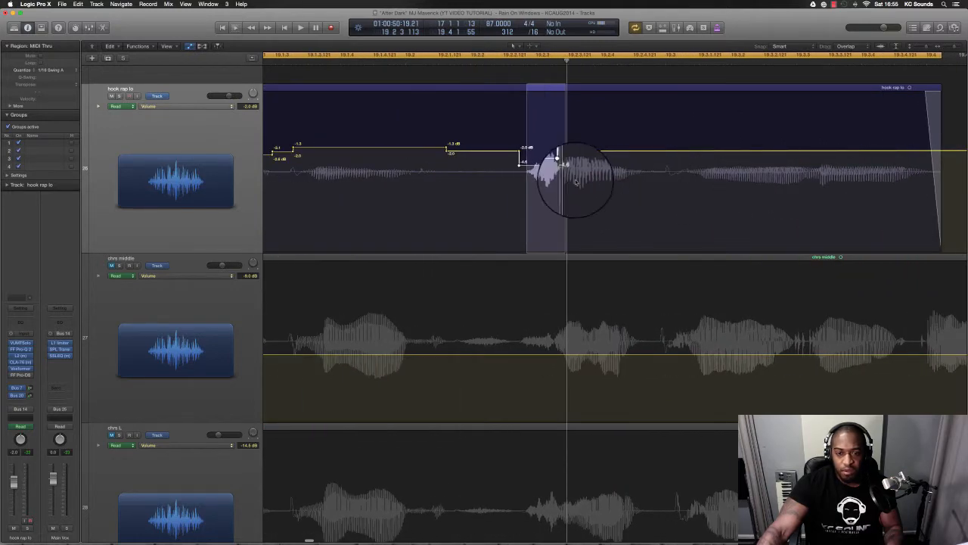
click(549, 168)
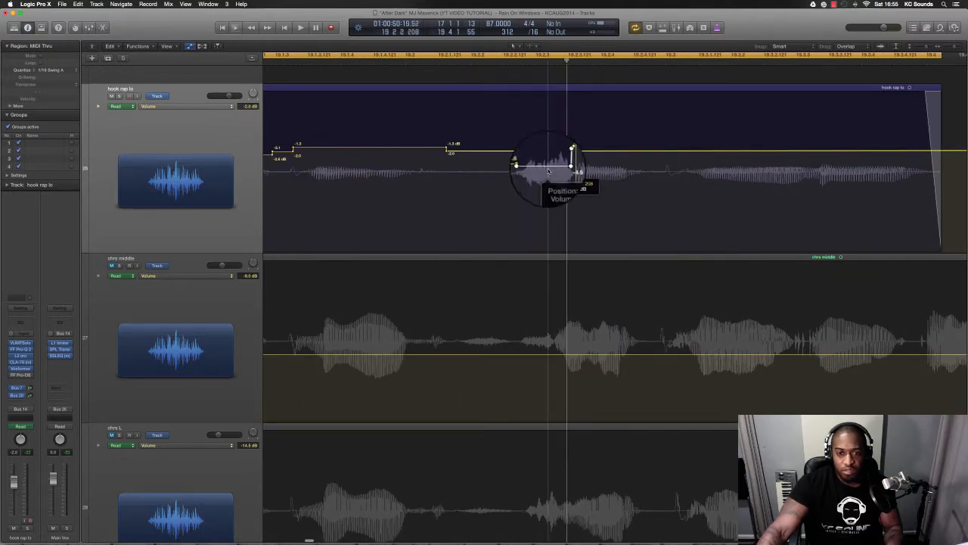
drag(549, 173, 549, 175)
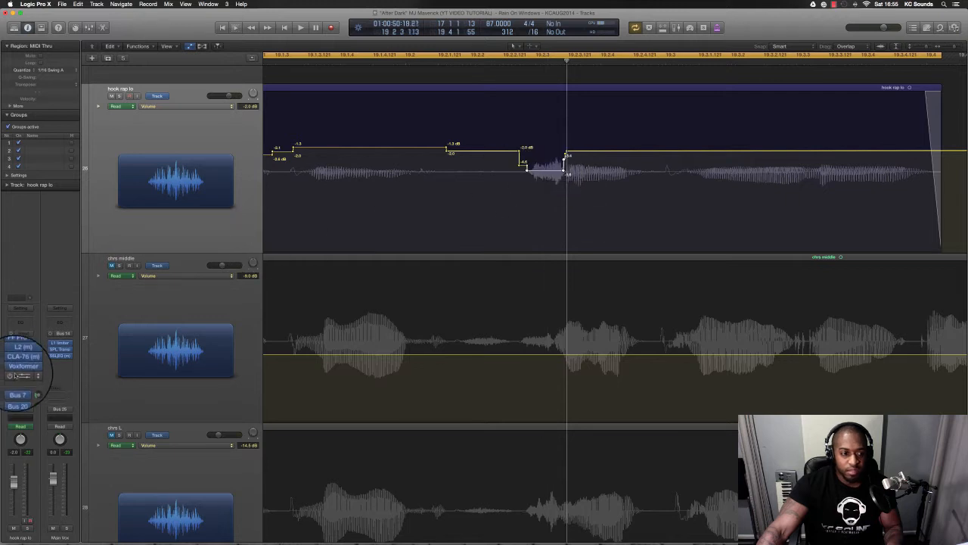
Step: Lower the hook rap lo volume automation over the opening sound at bar 17 to -4.8 dB and play the chorus to check it
scroll(481, 329, down, 10)
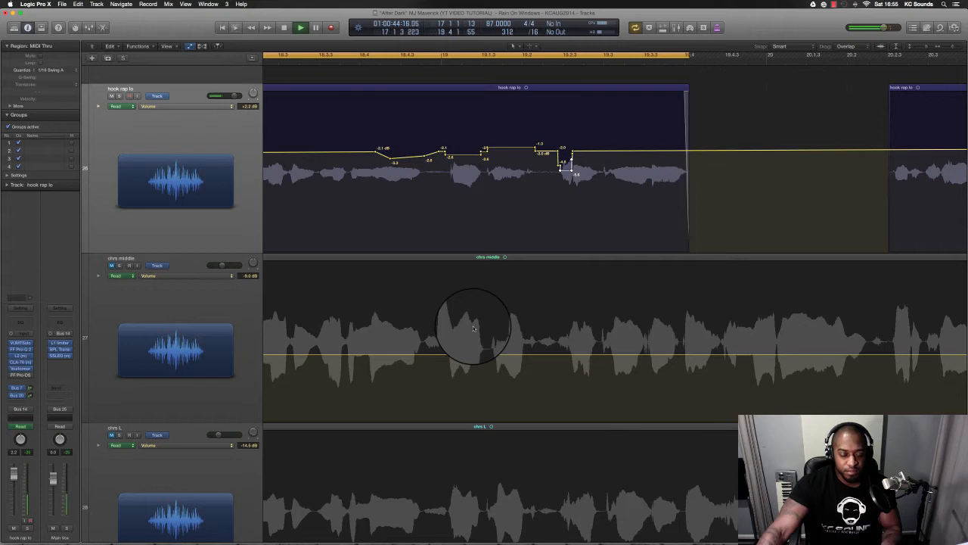
key(space)
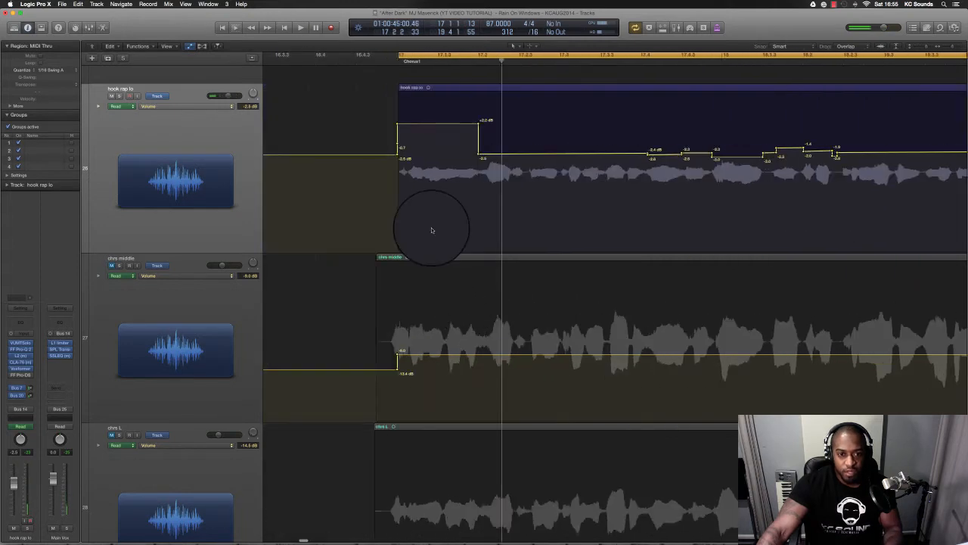
scroll(416, 196, left, 1)
drag(408, 174, 432, 184)
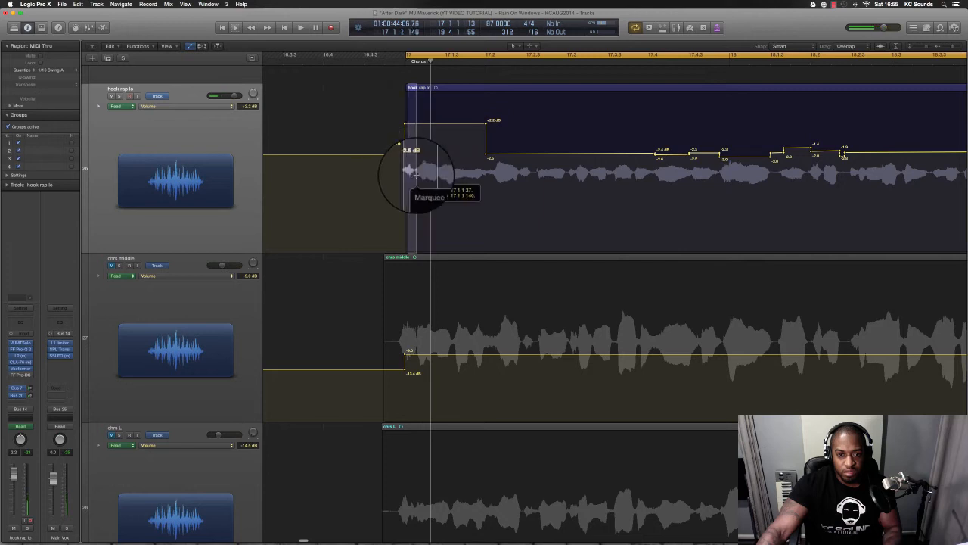
scroll(416, 174, up, 5)
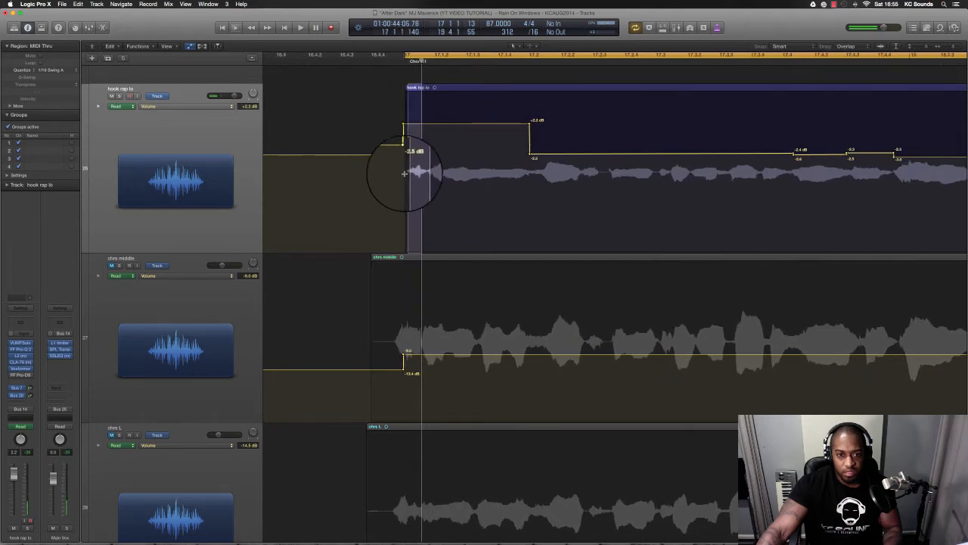
mouse_move(405, 173)
mouse_down()
mouse_move(411, 137)
mouse_move(406, 130)
mouse_move(412, 155)
mouse_move(395, 125)
mouse_move(417, 174)
mouse_up()
key(space)
key(space)
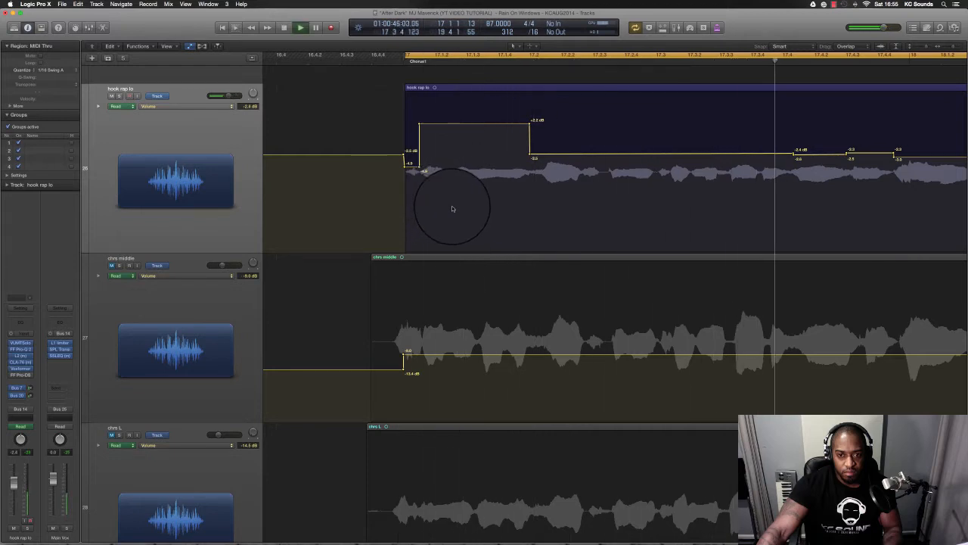
Step: Raise the opening dip at bar 17 to -3.1 dB and replay the chorus to check it
key(space)
mouse_move(422, 162)
mouse_down()
mouse_move(420, 170)
mouse_move(408, 156)
mouse_up()
key(space)
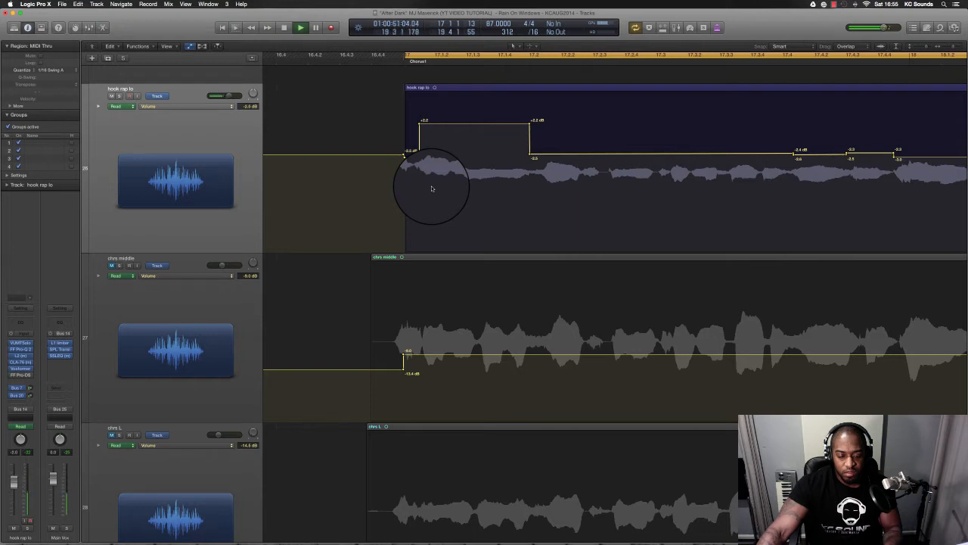
key(space)
Step: Play the chorus from bar 17 and examine how the automated hook rap lo layer sounds with its bus sends bypassed
scroll(456, 190, down, 5)
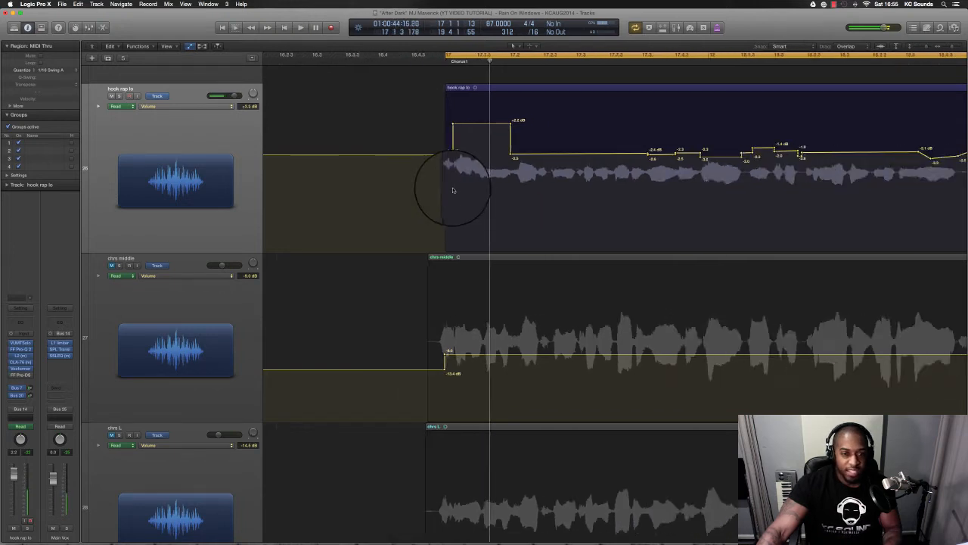
scroll(453, 190, right, 3)
scroll(453, 189, down, 2)
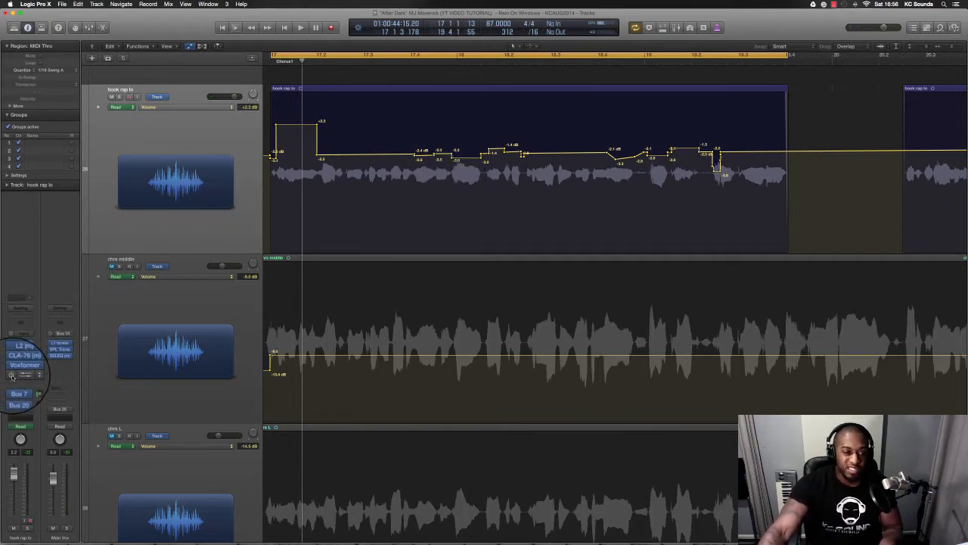
scroll(369, 398, down, 5)
scroll(370, 397, left, 1)
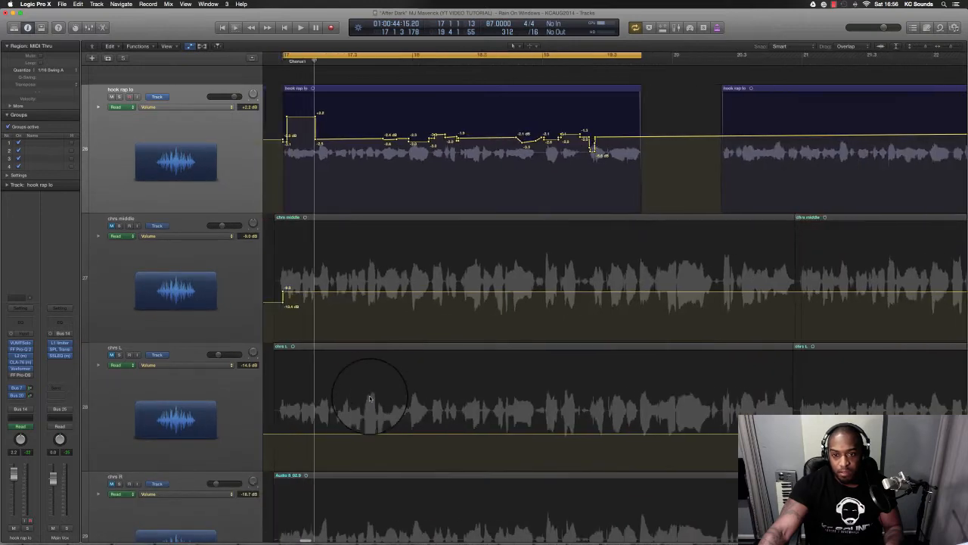
scroll(370, 398, down, 4)
scroll(370, 398, down, 2)
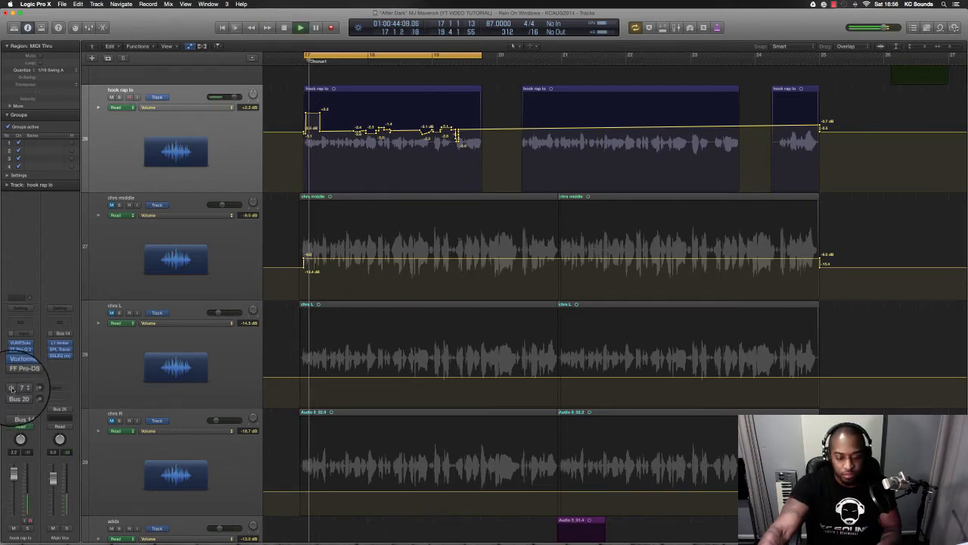
key(space)
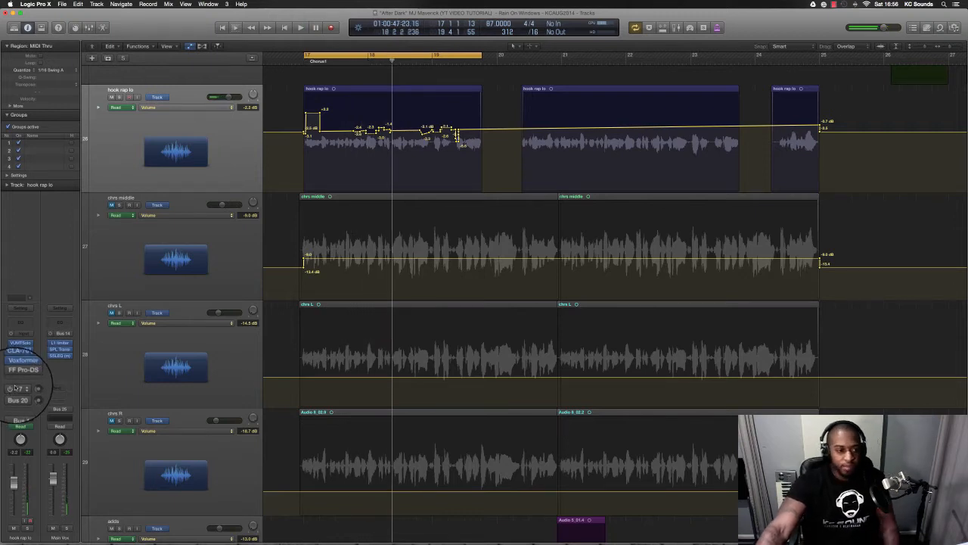
Step: Show the centre channel fed by the Bus 7 send and open its Doubler4 plug-in to examine the detune and delay settings
click(11, 388)
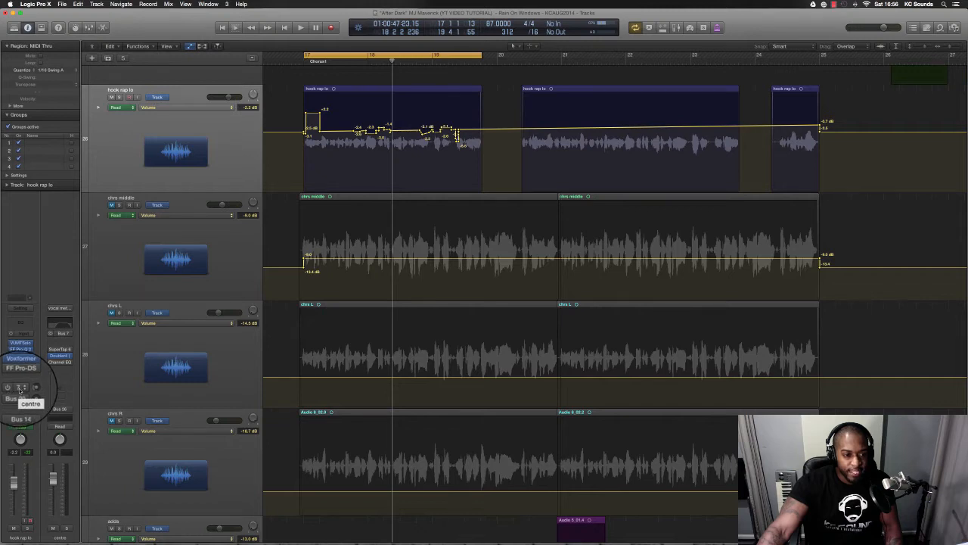
click(60, 355)
drag(379, 210, 505, 257)
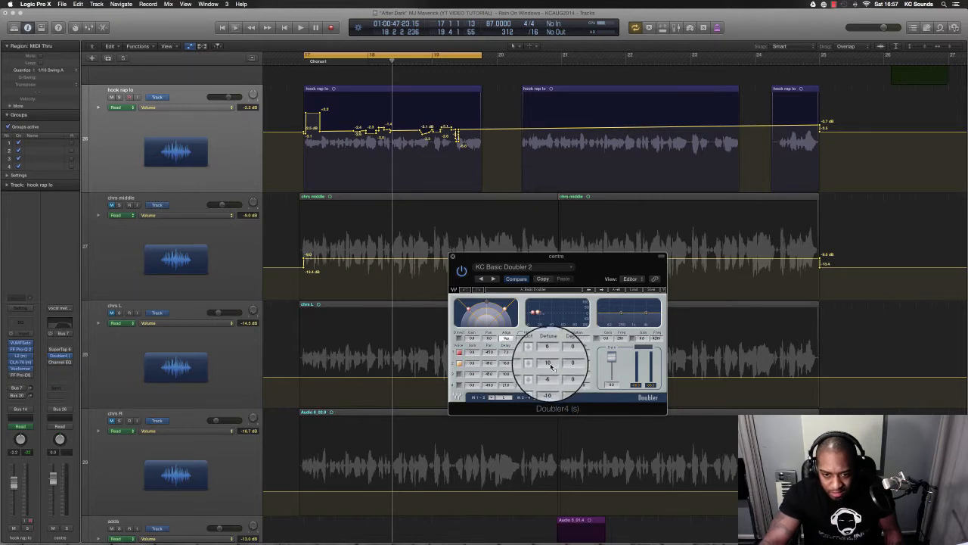
Step: Play the chorus with the centre channel and hook rap lo soloed to examine the Bus 7 doubling effect, and close the Doubler4 plug-in
drag(549, 365, 548, 369)
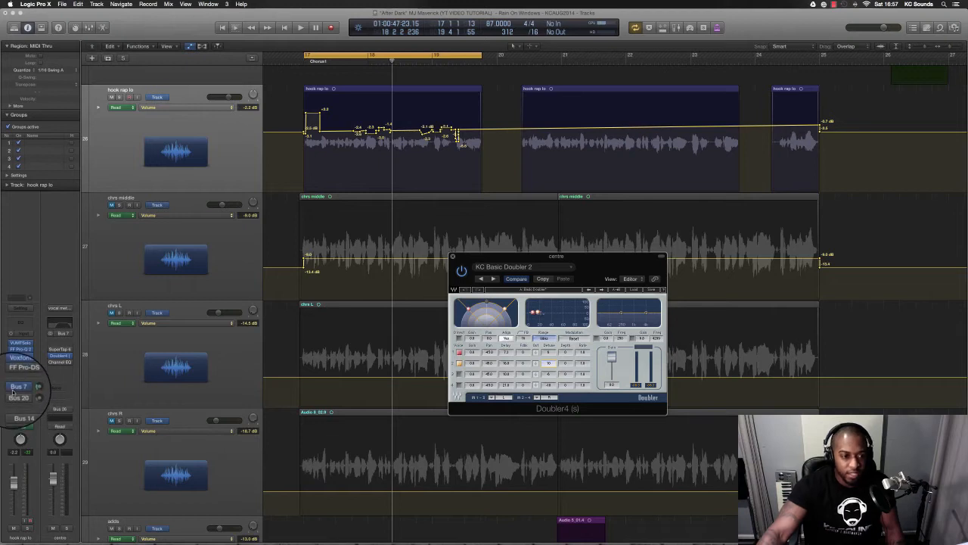
key(space)
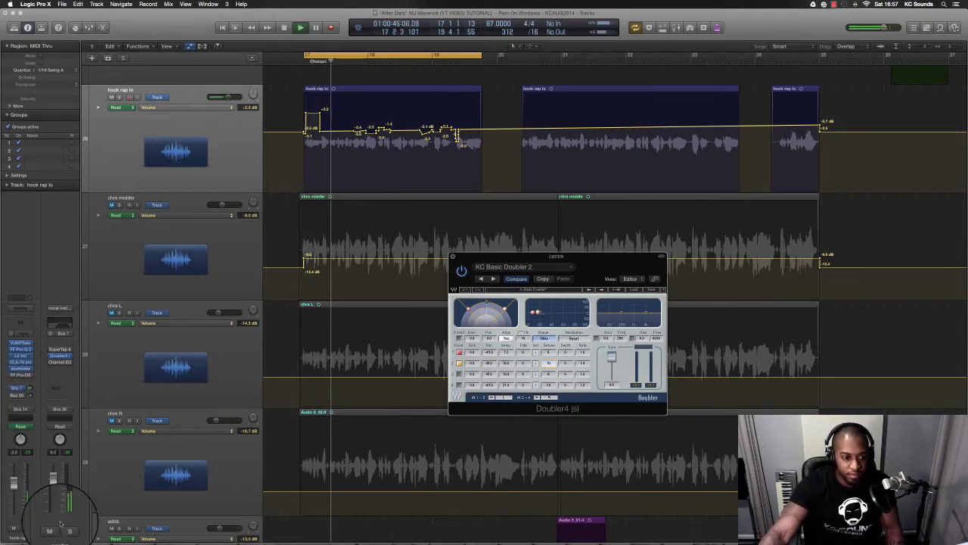
click(67, 527)
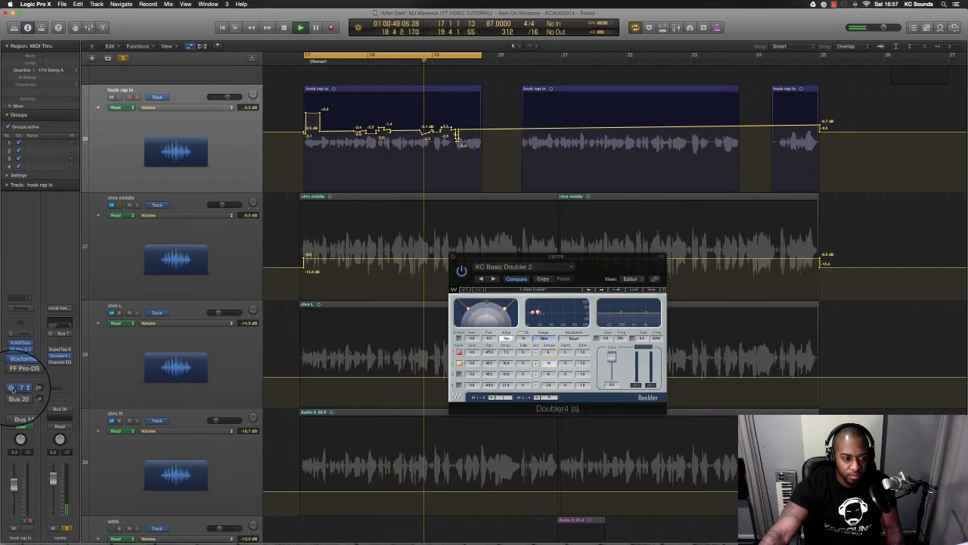
click(28, 527)
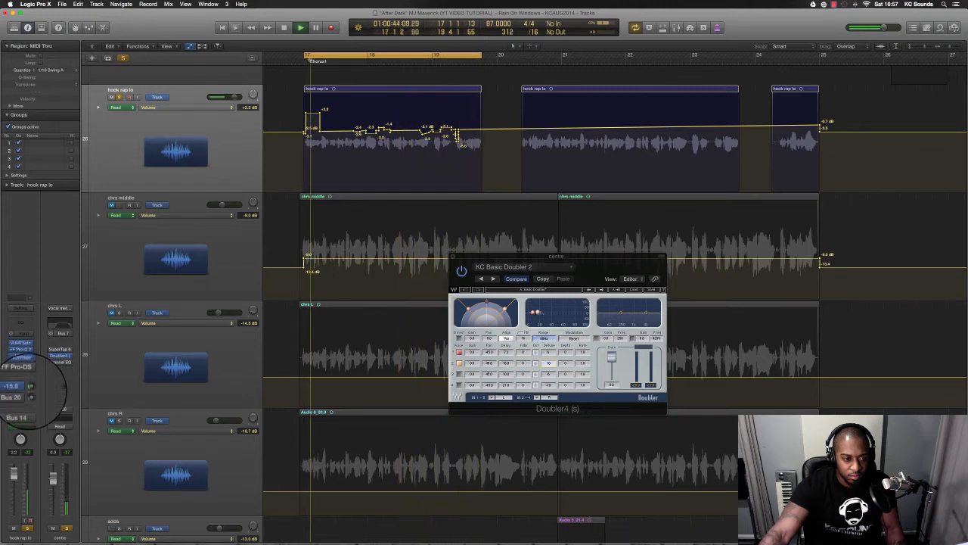
key(space)
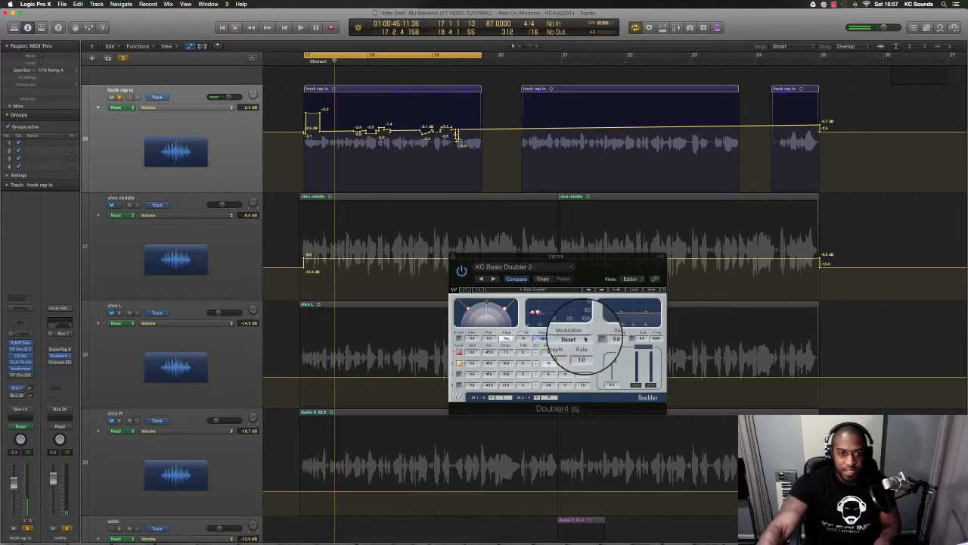
click(455, 257)
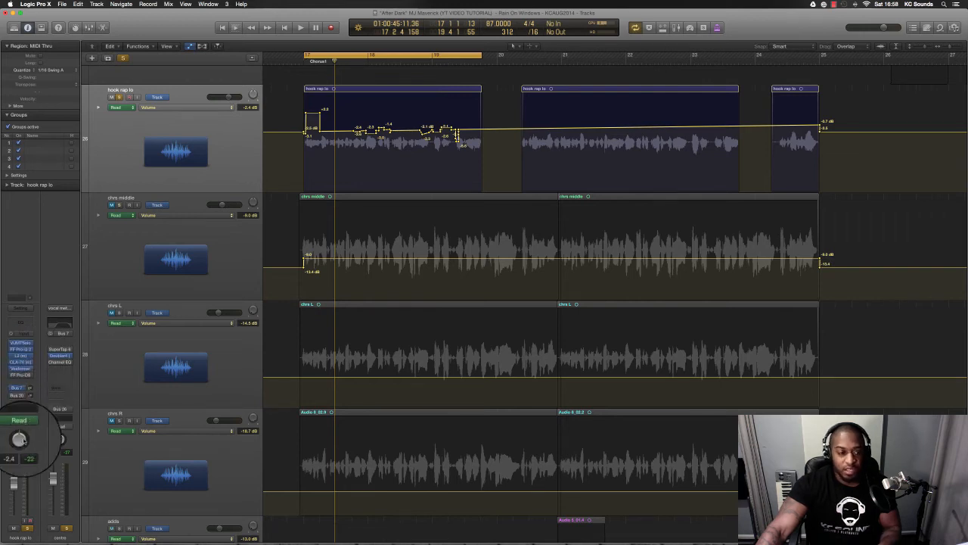
Step: Switch on the Bus 20 send of hook rap lo and open the Compressor on the Vs Verb channel it feeds
key(space)
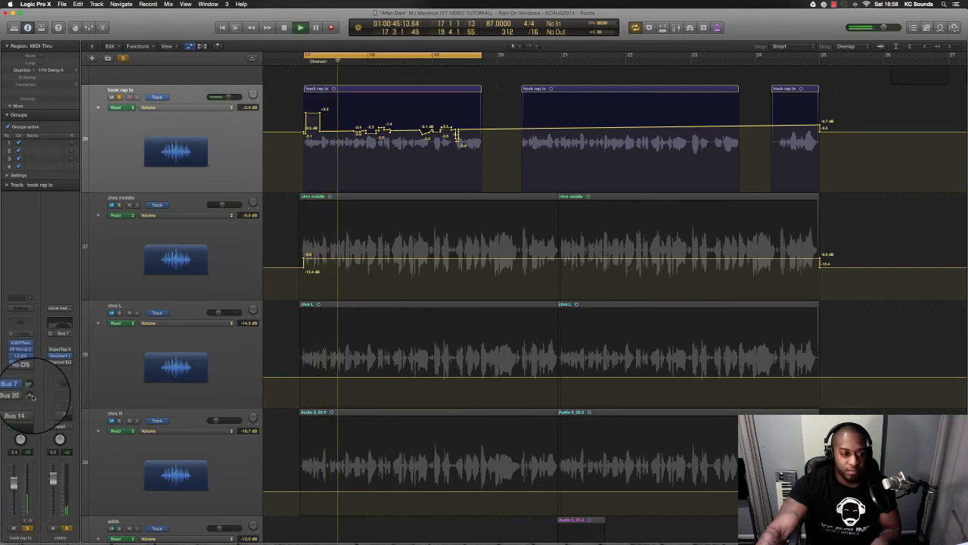
click(19, 400)
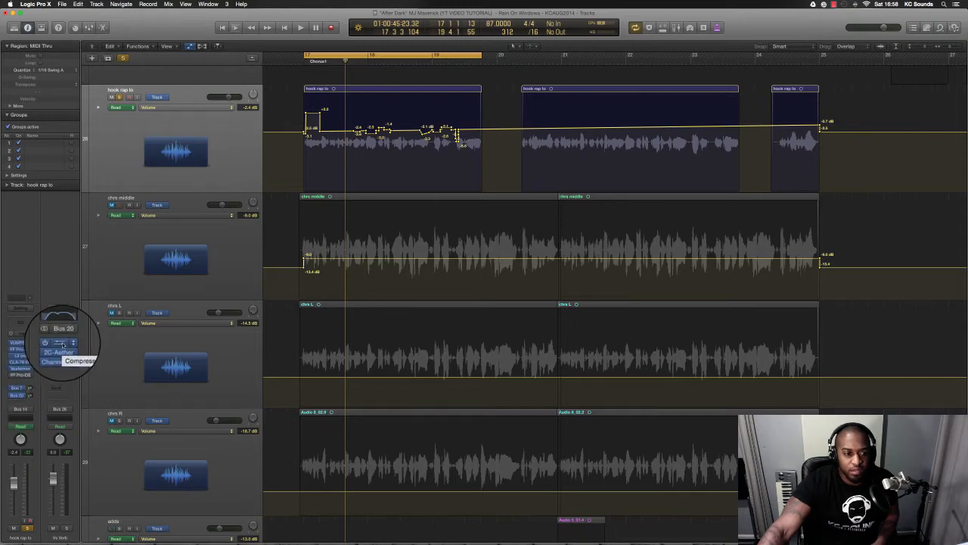
click(62, 342)
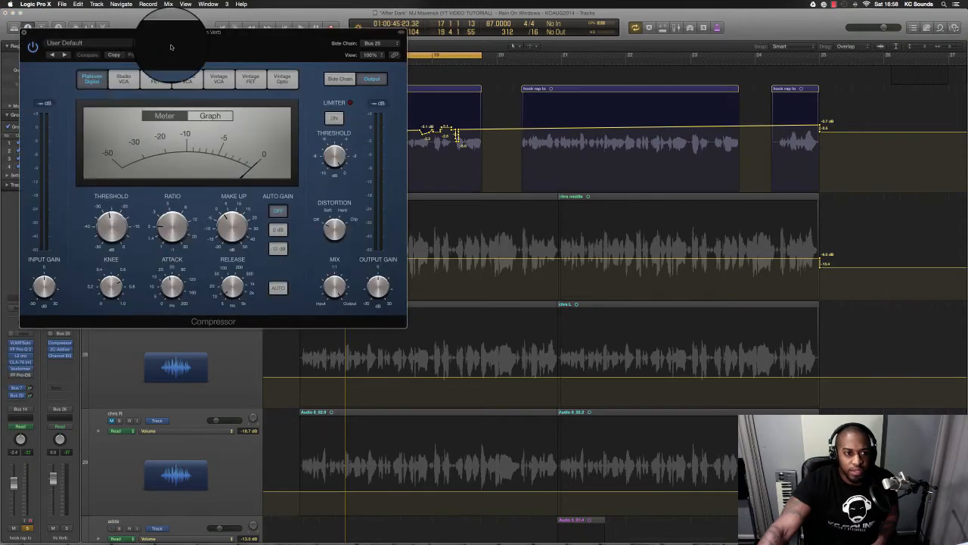
drag(173, 42, 468, 202)
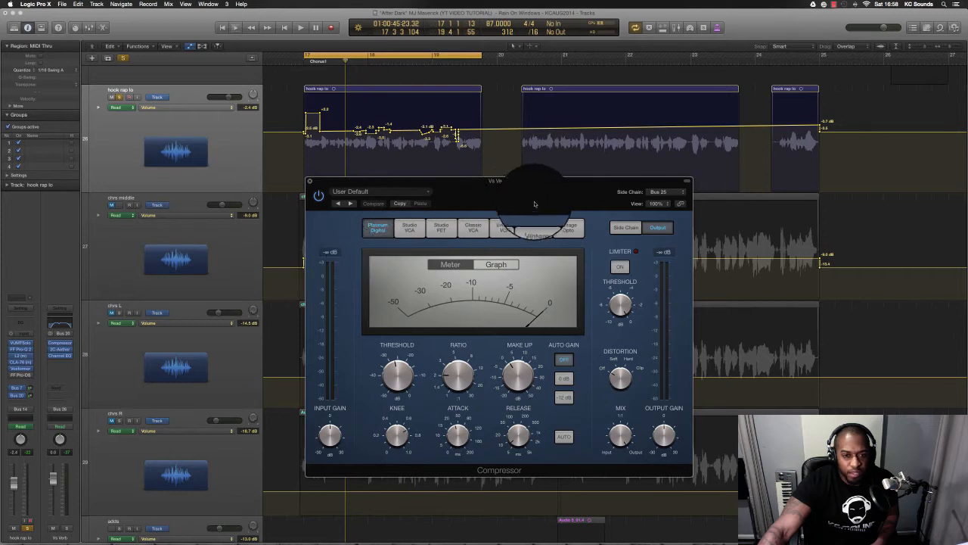
drag(532, 211, 536, 221)
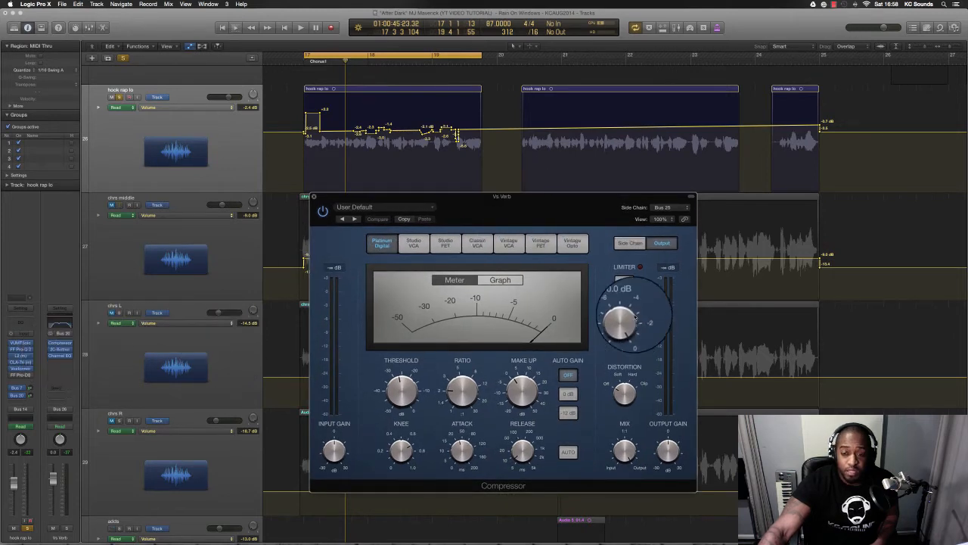
drag(582, 224, 618, 237)
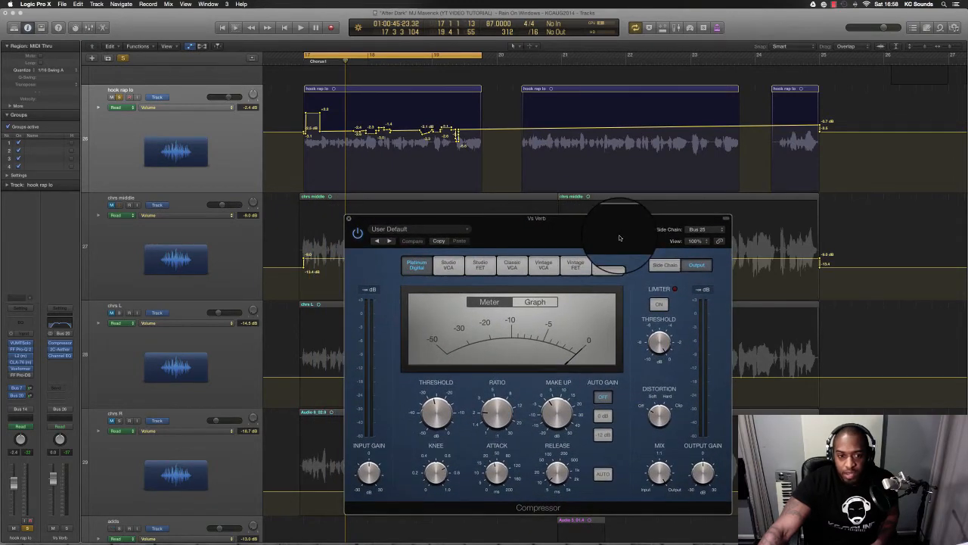
Step: Examine the side chain source of the Vs Verb Compressor, play the chorus through the reverb and close the plug-in
click(699, 227)
scroll(700, 463, down, 5)
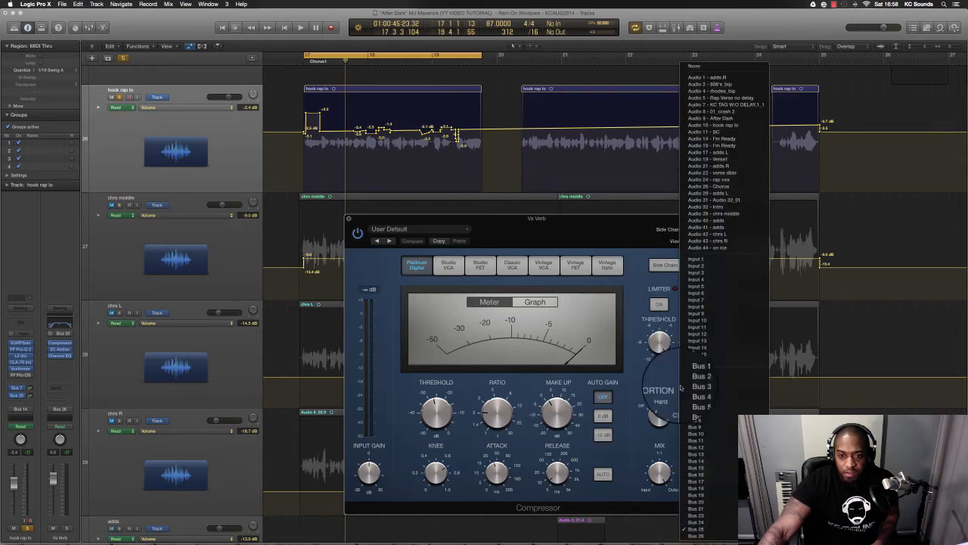
click(617, 234)
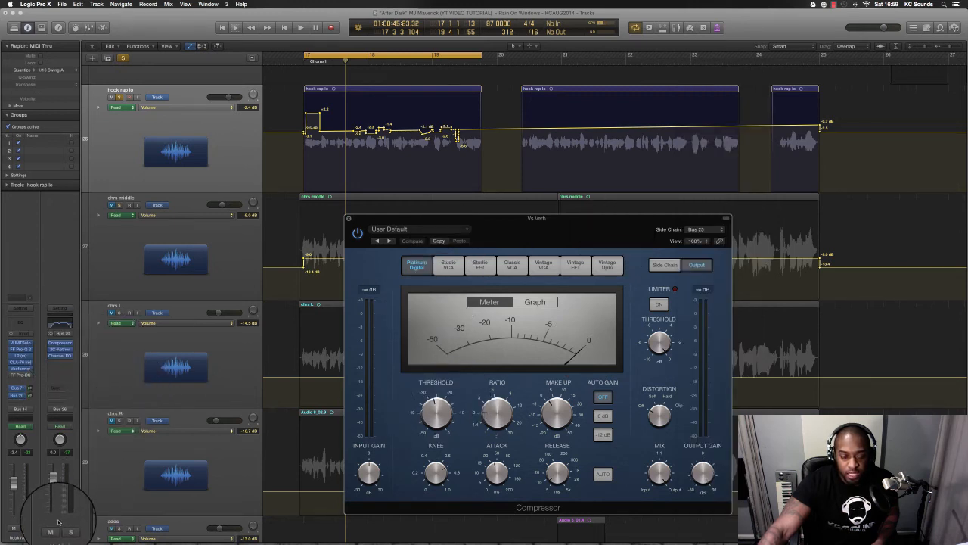
key(space)
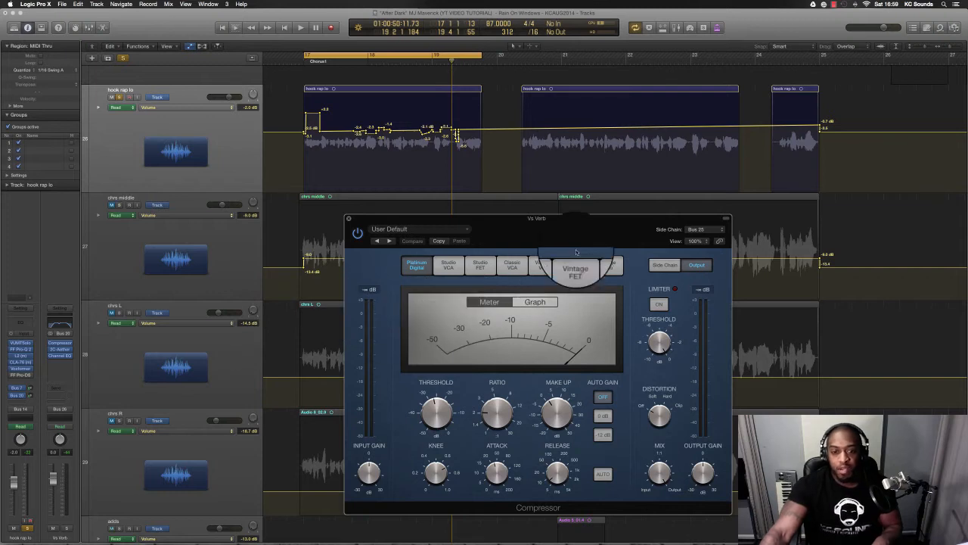
drag(583, 218, 581, 219)
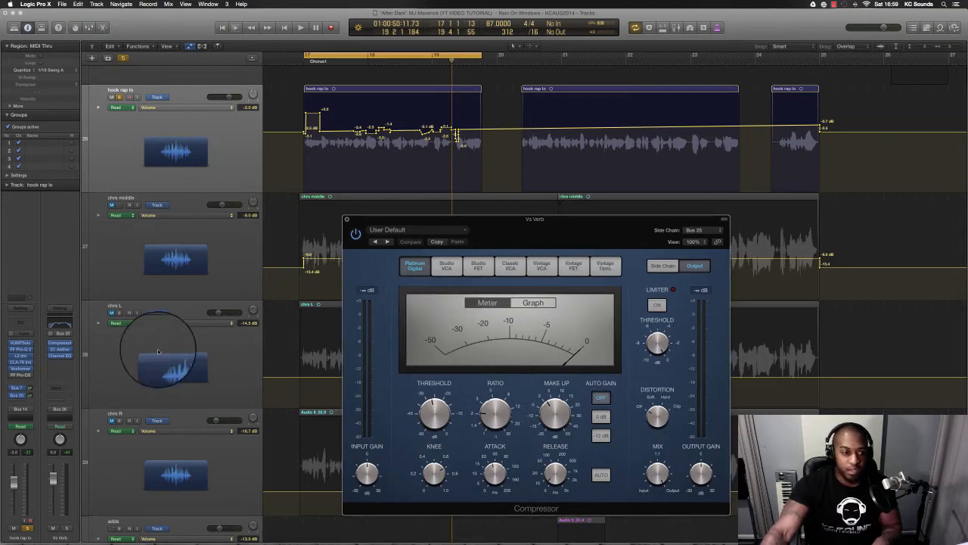
click(347, 221)
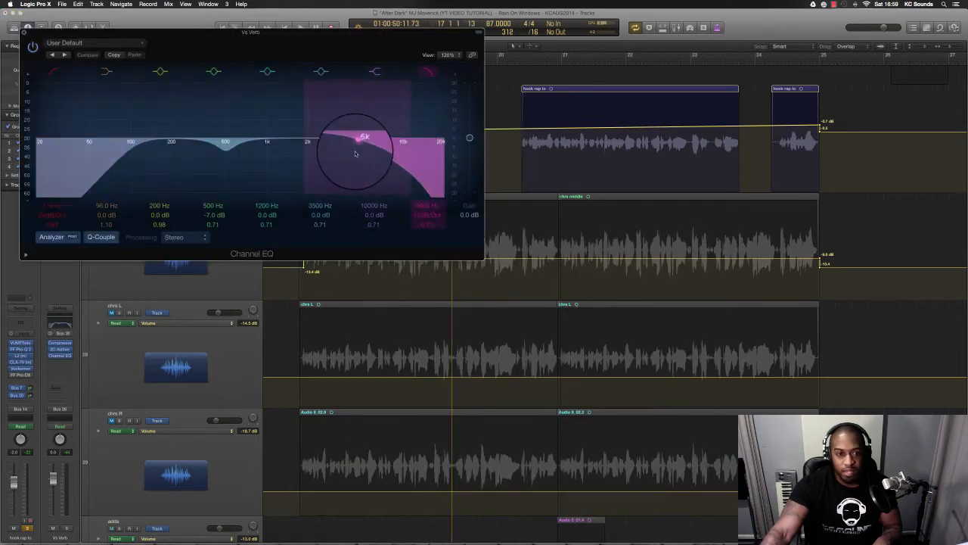
Step: Reduce the 500 Hz cut in the Vs Verb Channel EQ to -5.5 dB and close the plug-in
drag(392, 39, 662, 178)
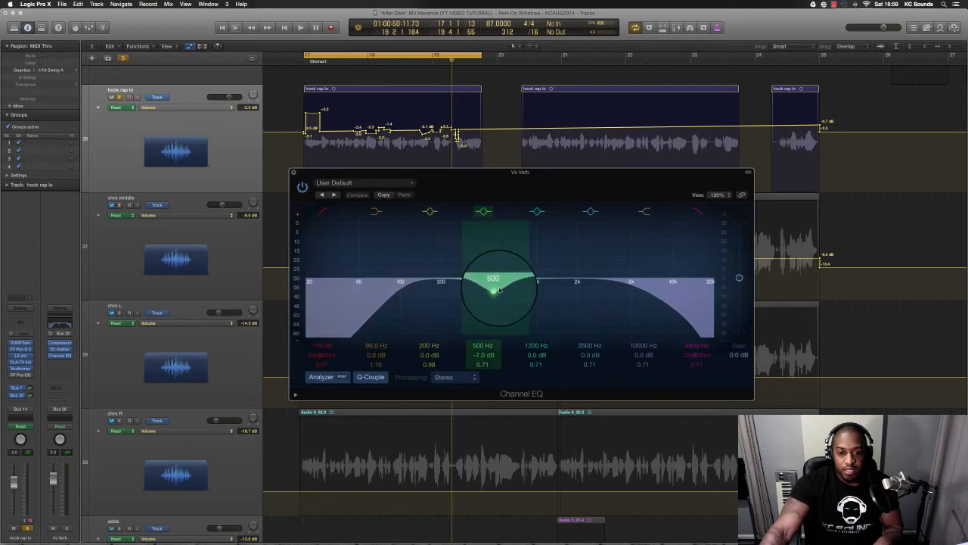
mouse_move(495, 294)
mouse_down()
mouse_move(494, 244)
mouse_move(497, 286)
mouse_up()
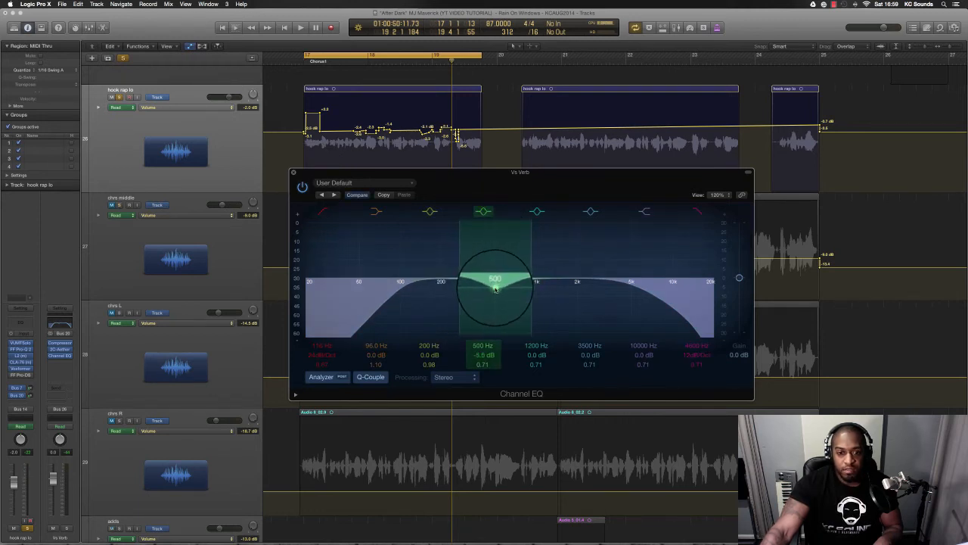
click(293, 172)
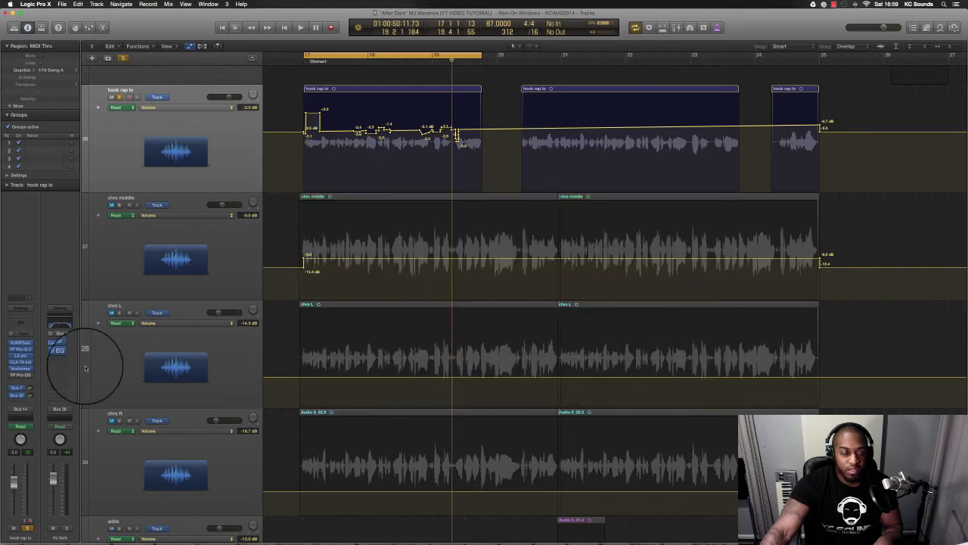
Step: Unsolo the hook rap lo track, and solo and select the chrs middle track
click(28, 528)
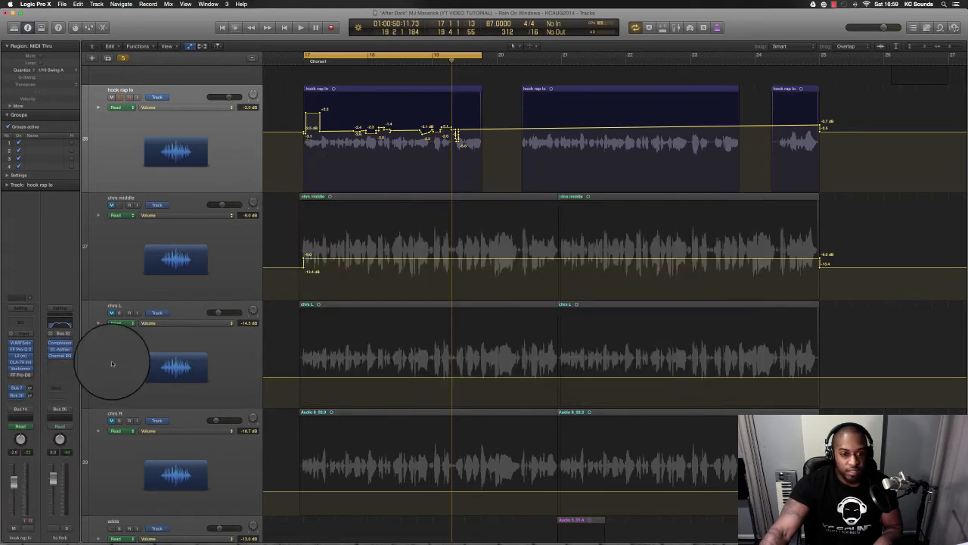
key(super+Up)
key(super+Up)
key(super+Up)
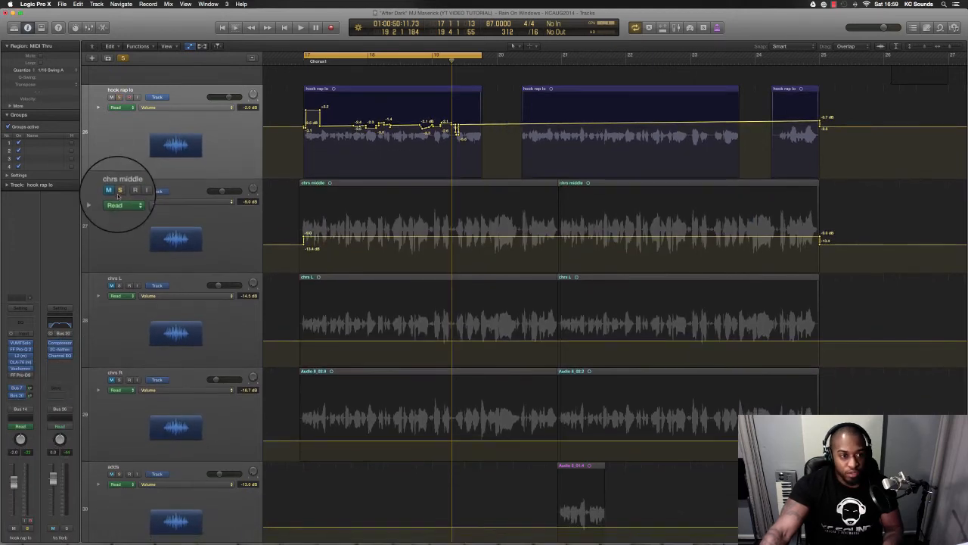
click(118, 227)
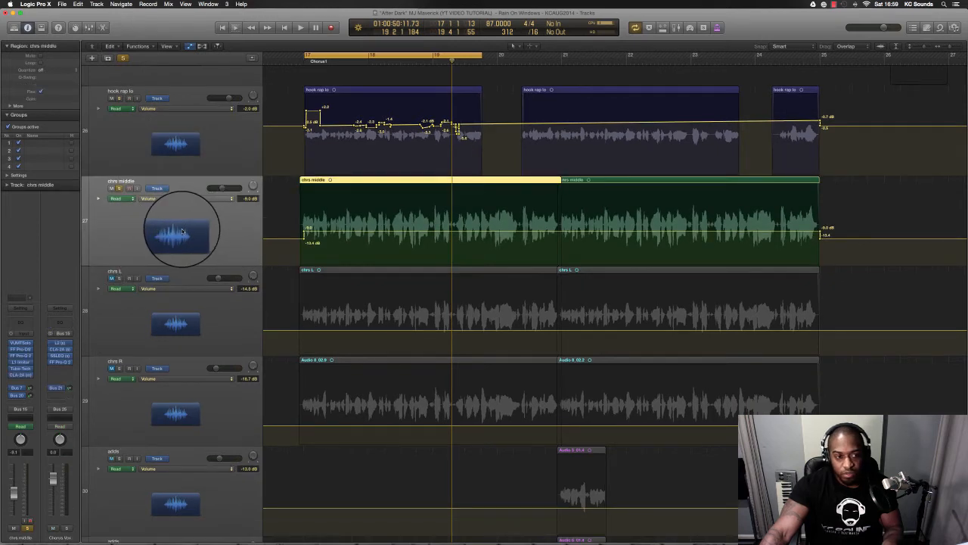
Step: Open the FF Pro-DS and FF Pro-Q 2 plug-ins of chrs middle side by side to examine their de-essing and EQ settings
click(23, 350)
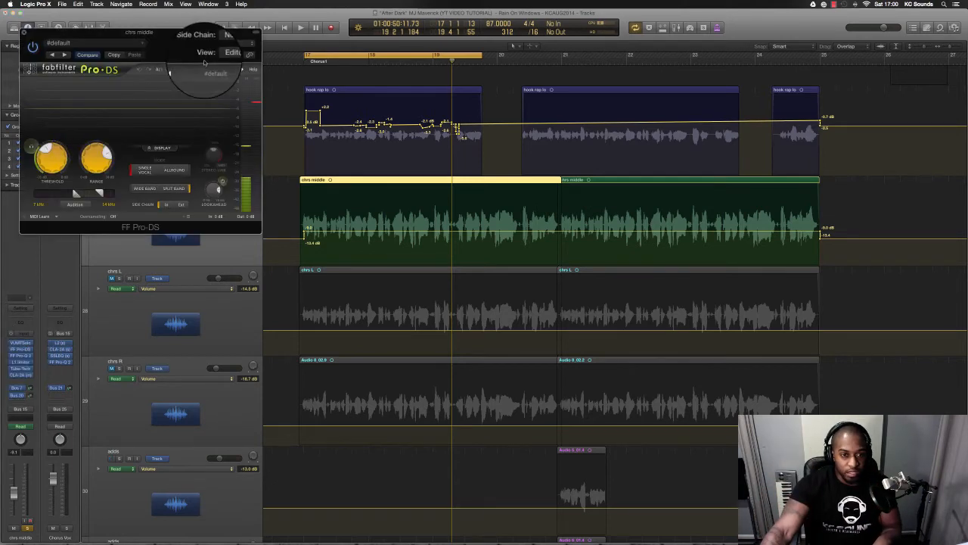
drag(163, 29, 454, 162)
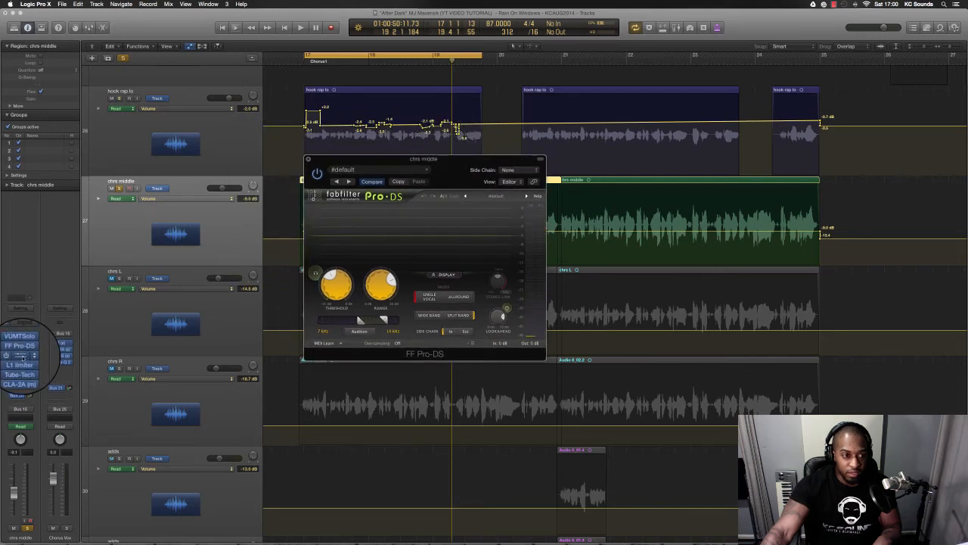
click(23, 356)
drag(139, 36, 694, 259)
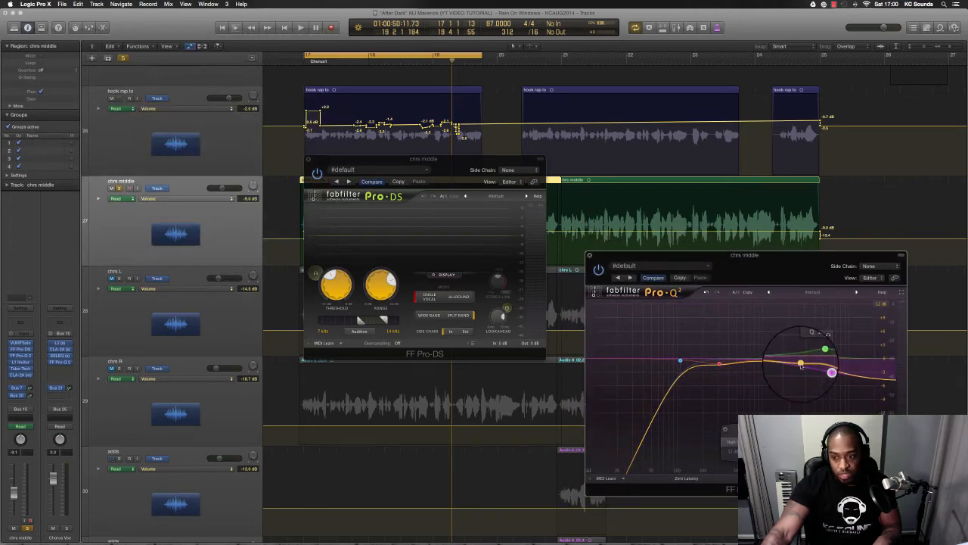
mouse_move(719, 366)
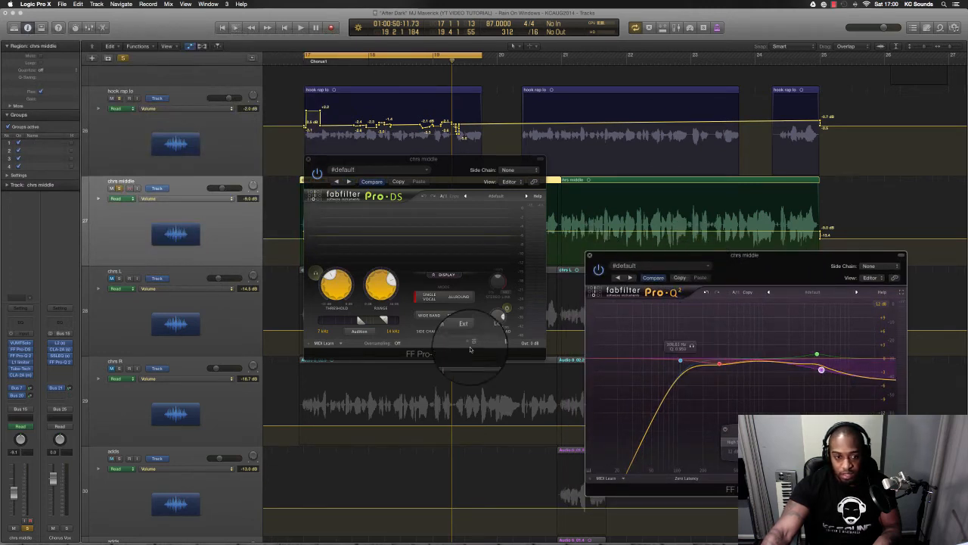
Step: Open the L1 limiter of chrs middle to examine its threshold and ceiling, and close all three plug-in windows
click(22, 362)
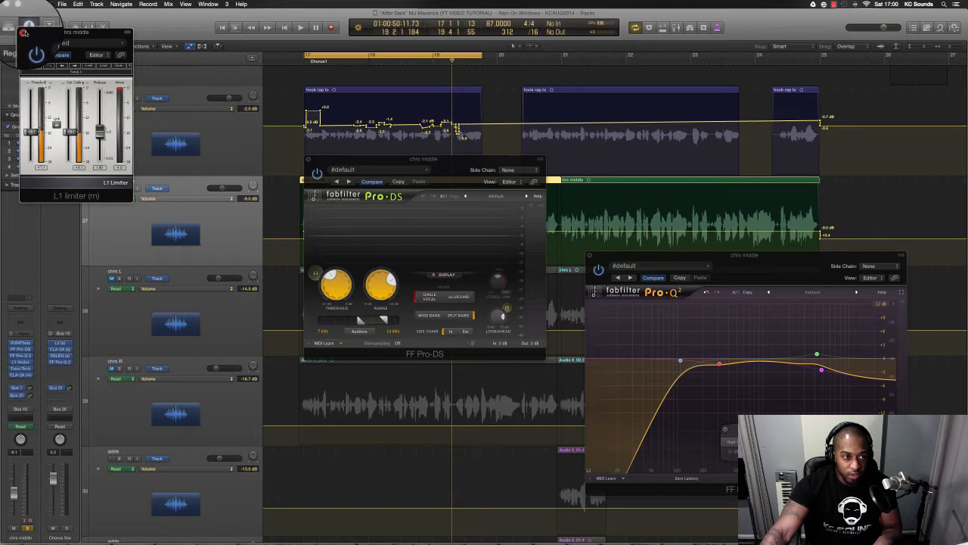
click(23, 31)
click(308, 160)
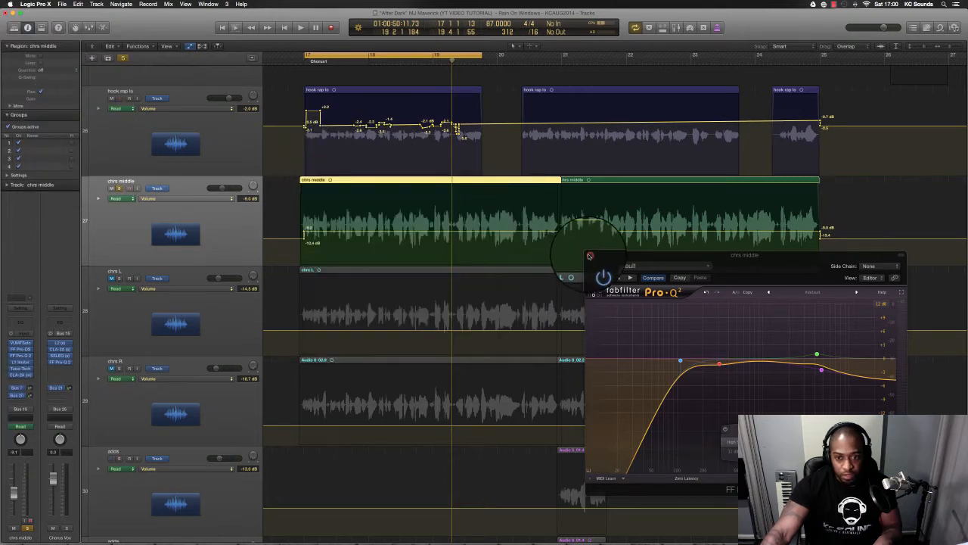
click(591, 255)
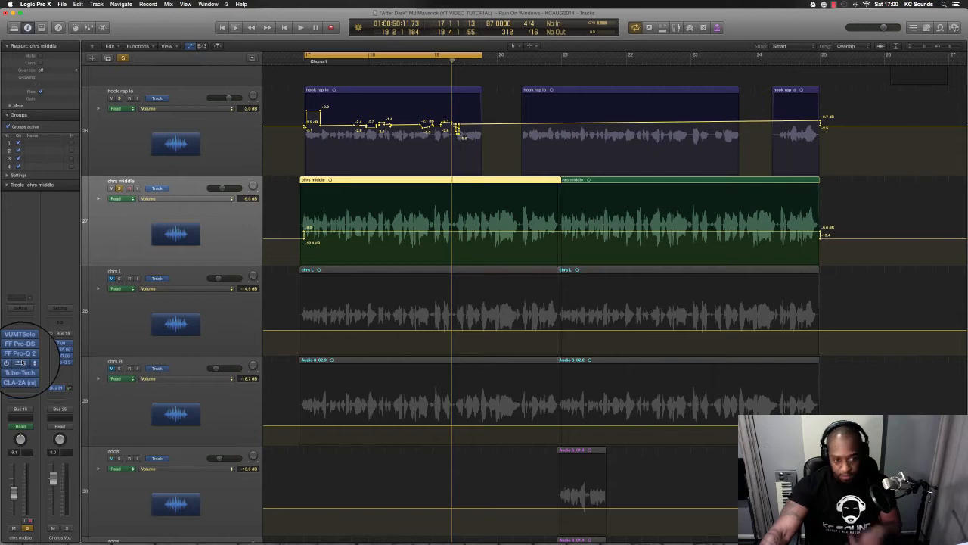
Step: Reopen FF Pro-DS on chrs middle, play the soloed chorus to watch the de-esser react, and unsolo the track
click(20, 343)
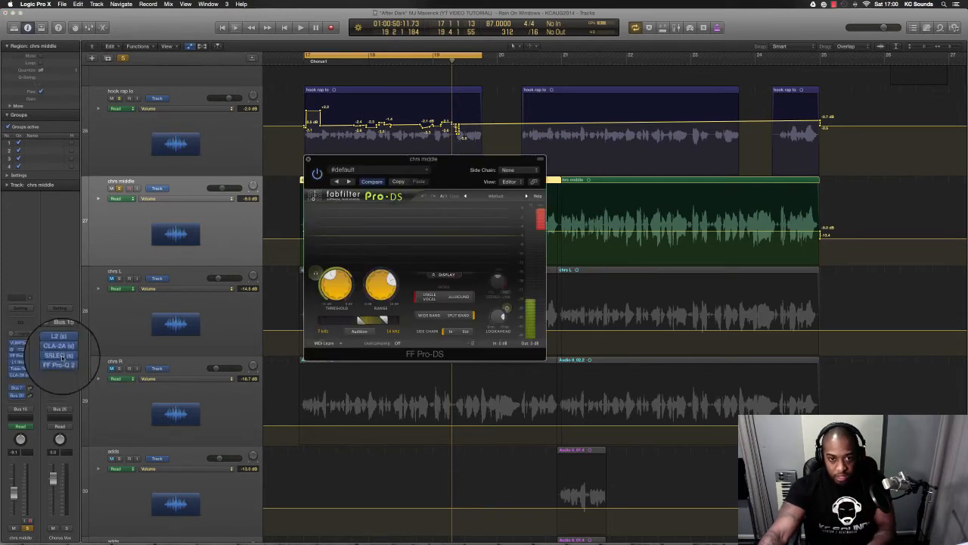
key(space)
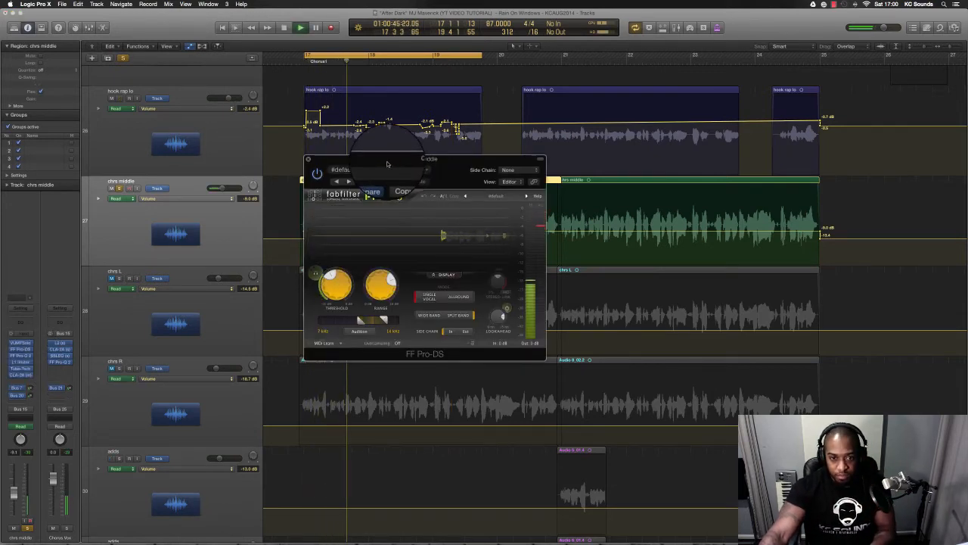
key(space)
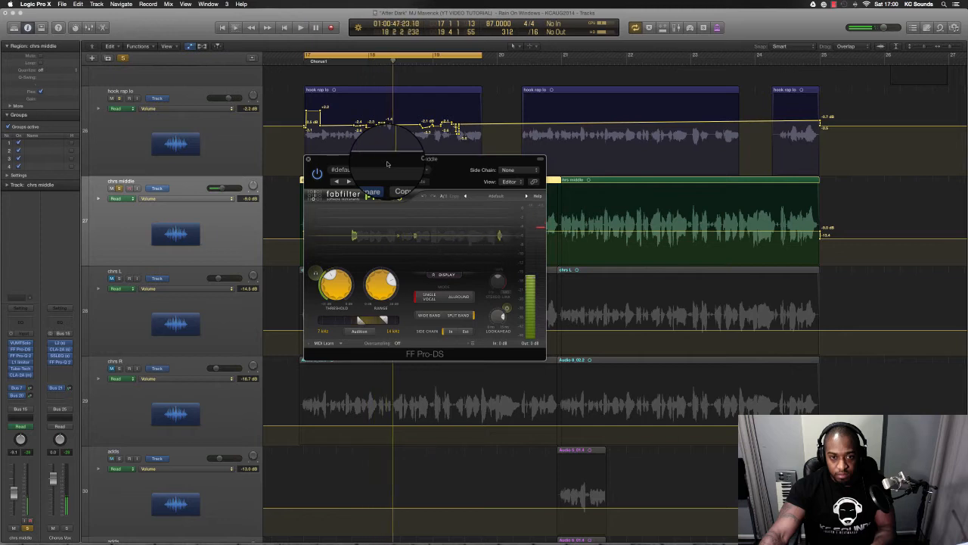
drag(387, 163, 541, 262)
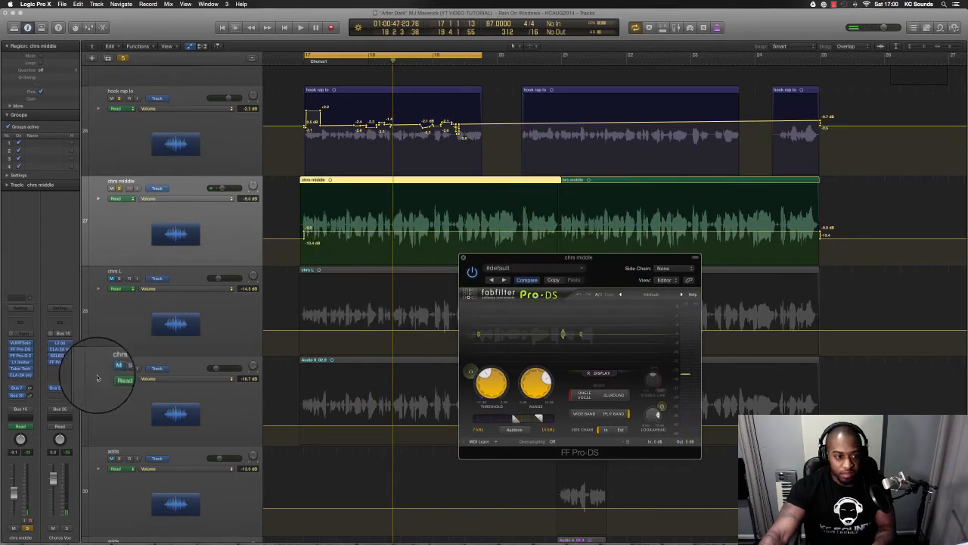
click(119, 189)
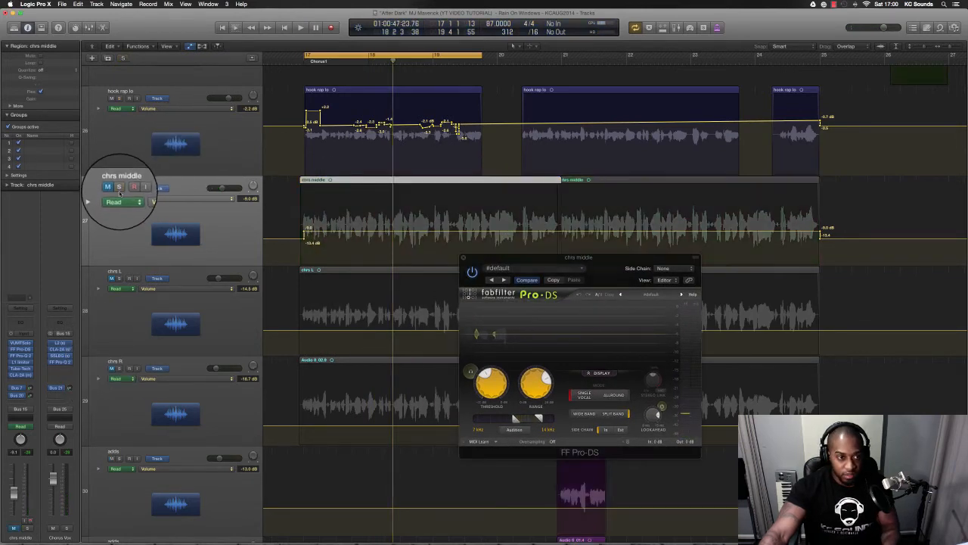
Step: Unmute the chrs middle track and close its FF Pro-DS window
click(119, 190)
click(120, 189)
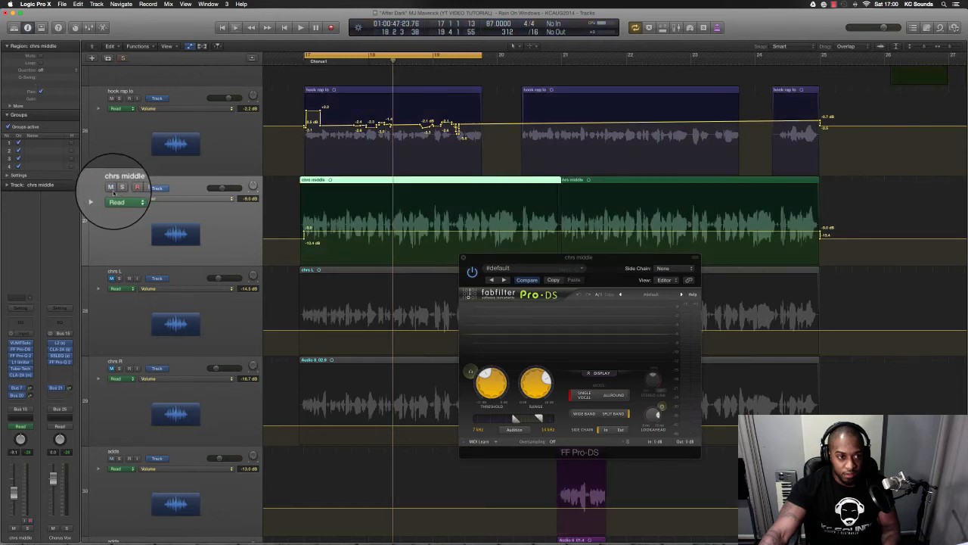
drag(604, 268, 610, 295)
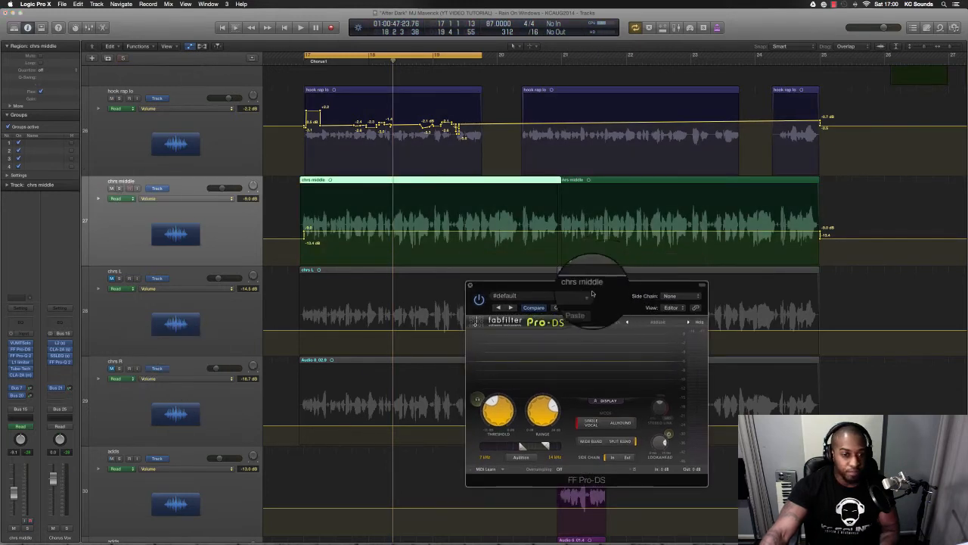
click(469, 285)
key(super+Right)
key(super+Right)
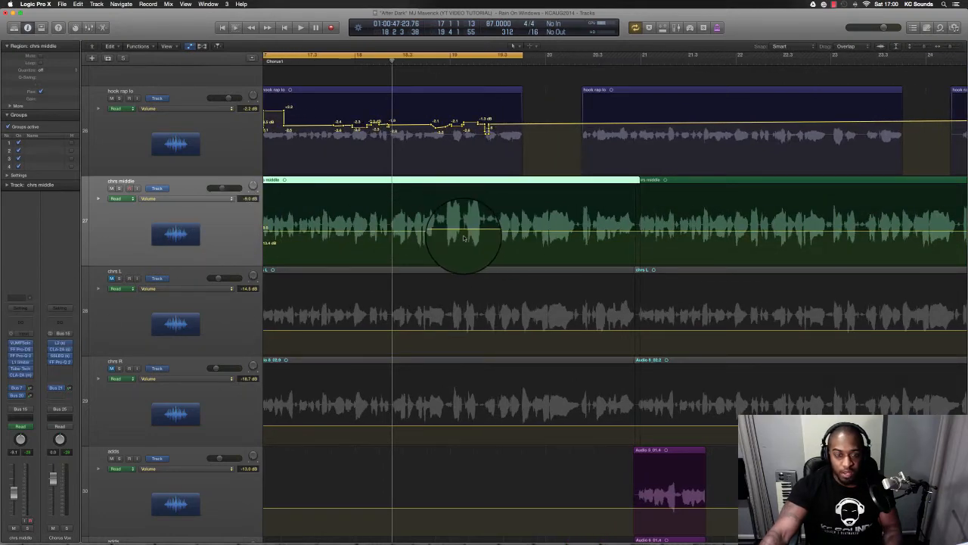
key(super+Left)
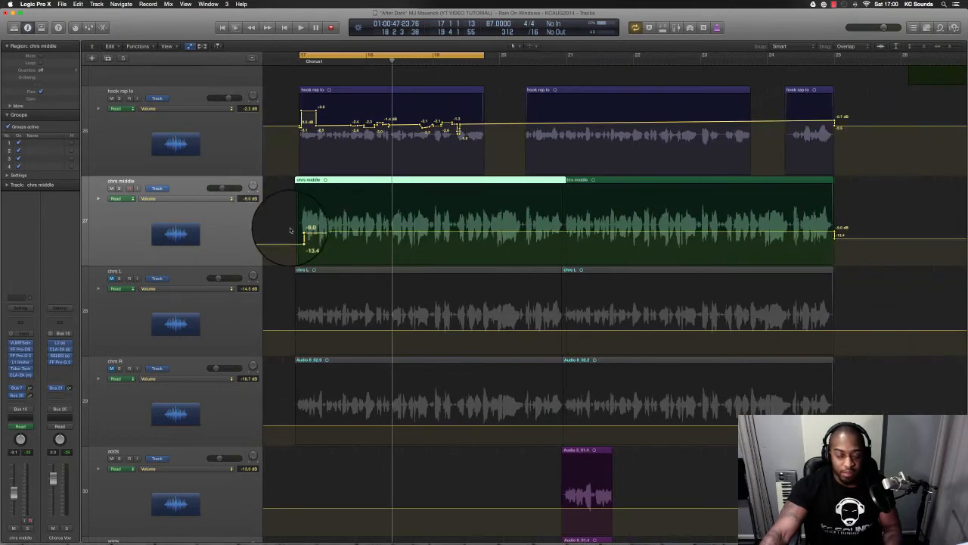
Step: In FF Pro-Q 2 on chrs middle, audition the low-mid band at +9 dB during playback, and lower it to about -2.75 dB near 273 Hz
click(21, 355)
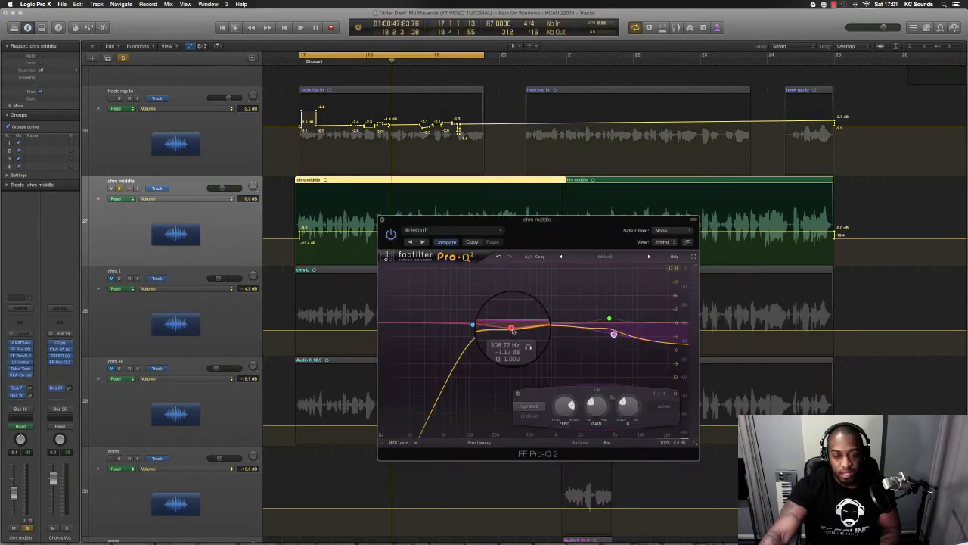
drag(512, 331, 509, 283)
key(space)
key(space)
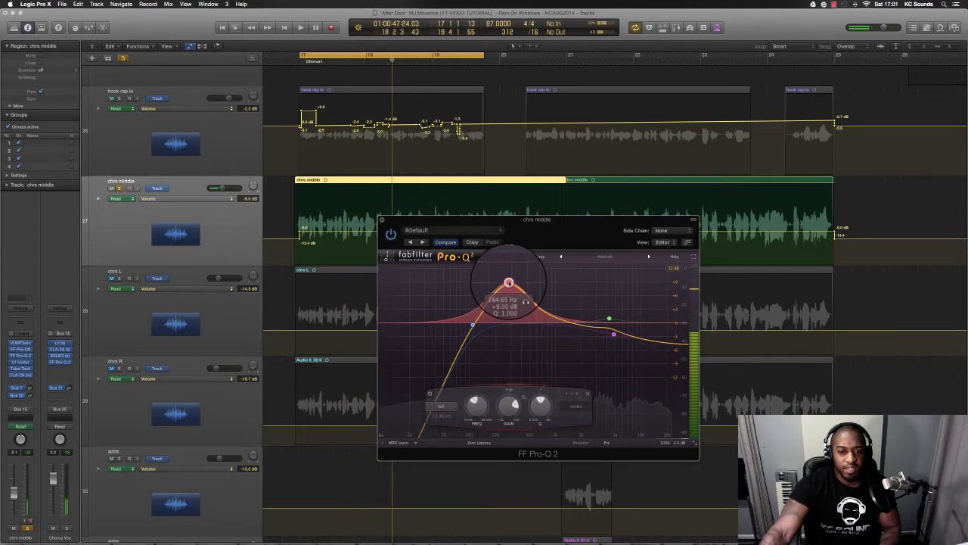
key(space)
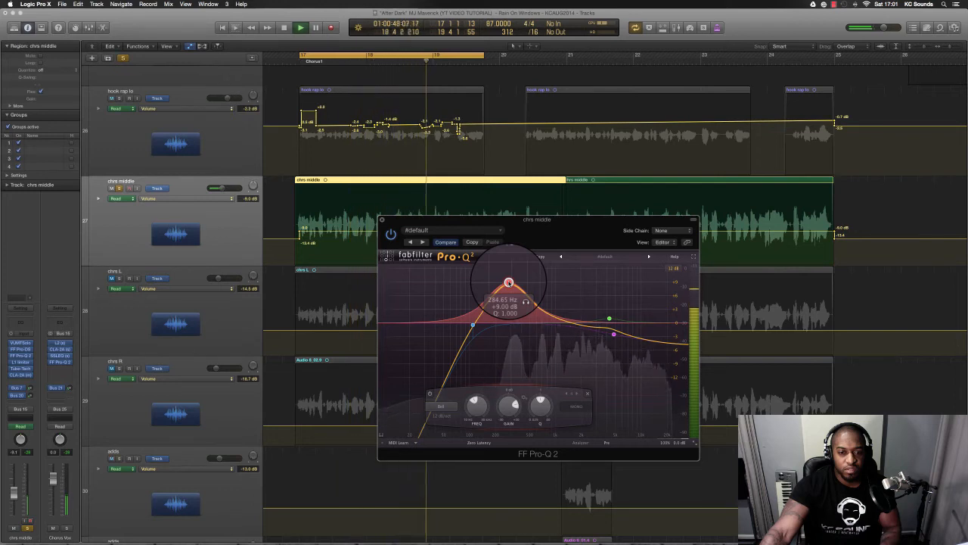
drag(508, 282, 507, 336)
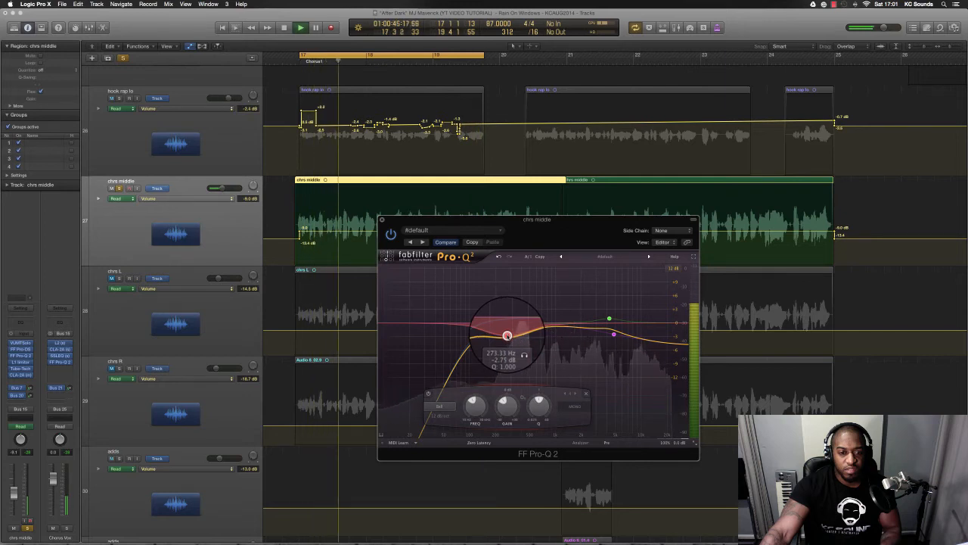
key(space)
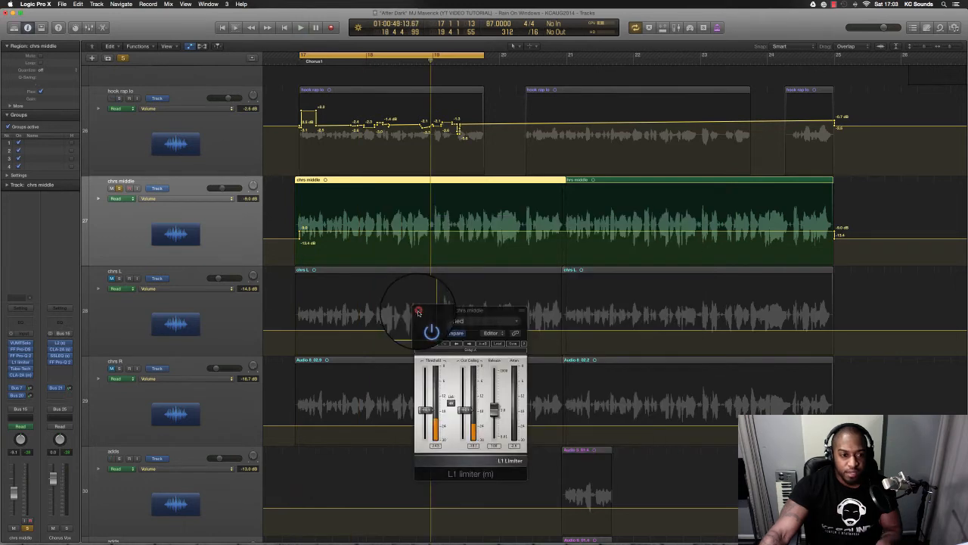
Step: Reopen the L1 limiter of chrs middle to check its limiting on the soloed chorus, and close it
click(419, 311)
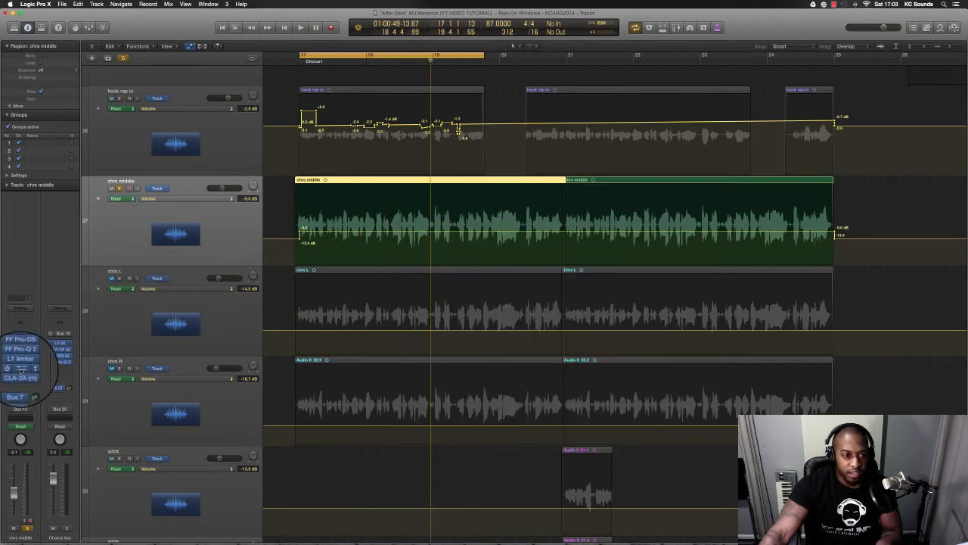
click(20, 362)
key(space)
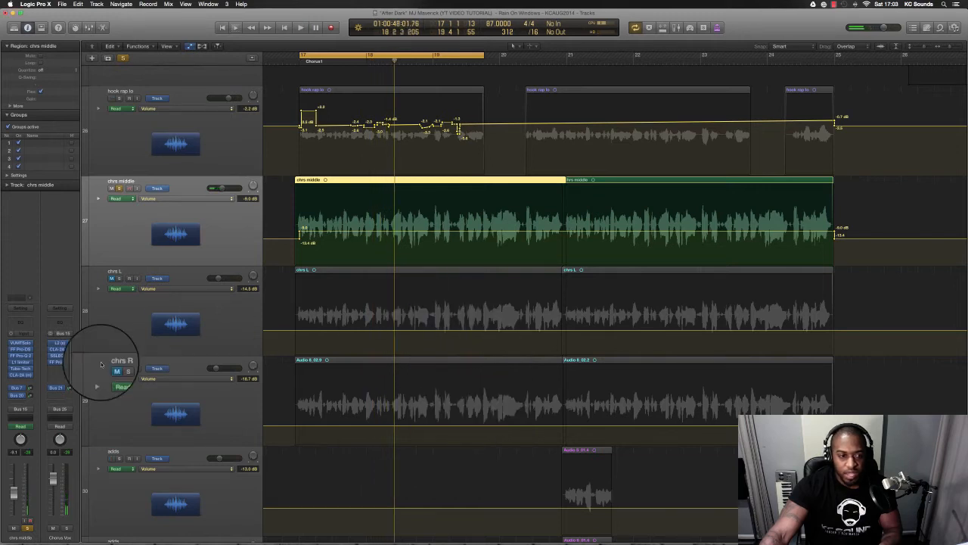
click(416, 306)
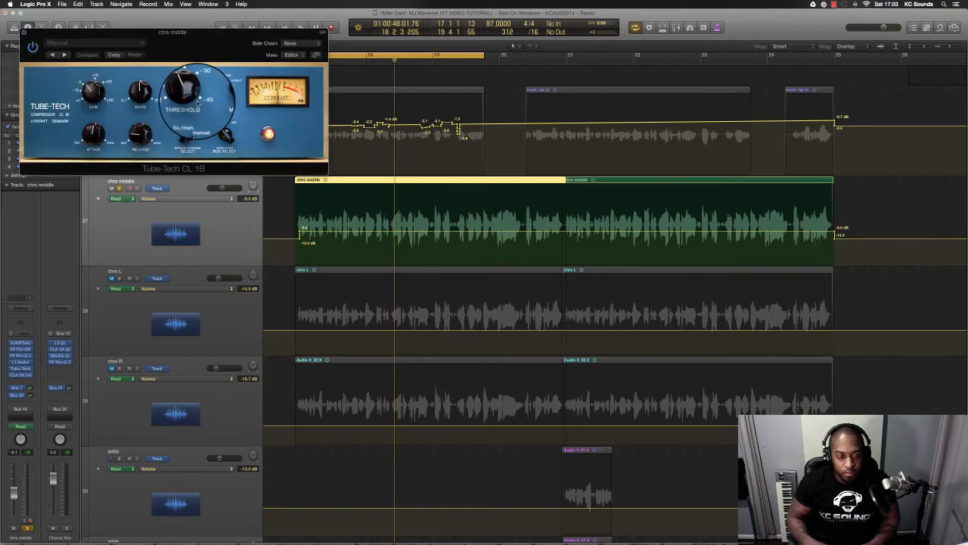
Step: Play the soloed chorus to watch the Tube-Tech CL 1B compressor on chrs middle react, and close its window
key(space)
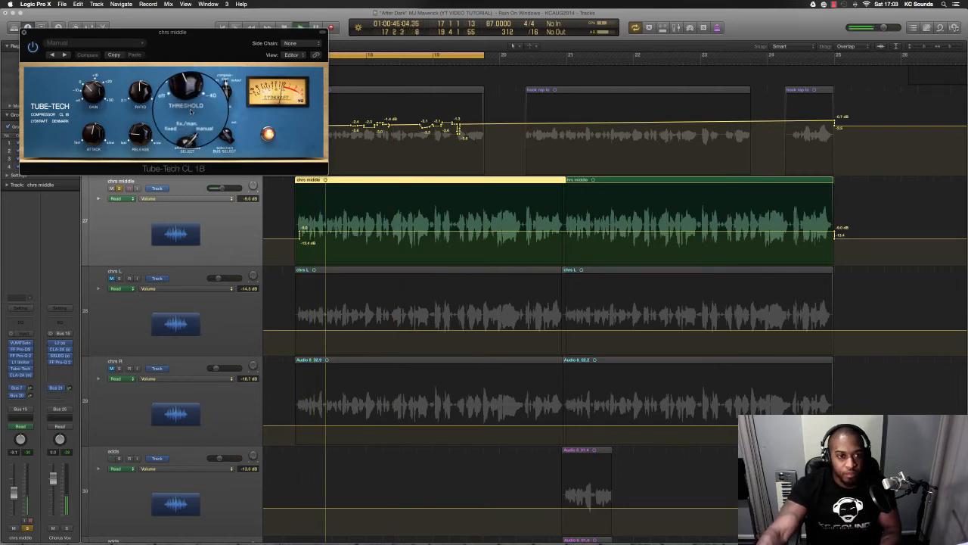
drag(215, 43, 557, 287)
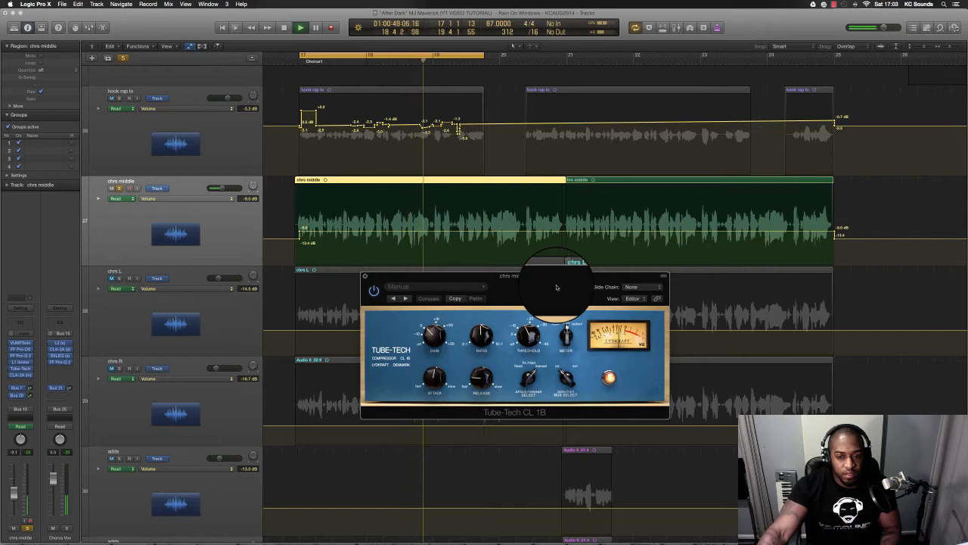
key(space)
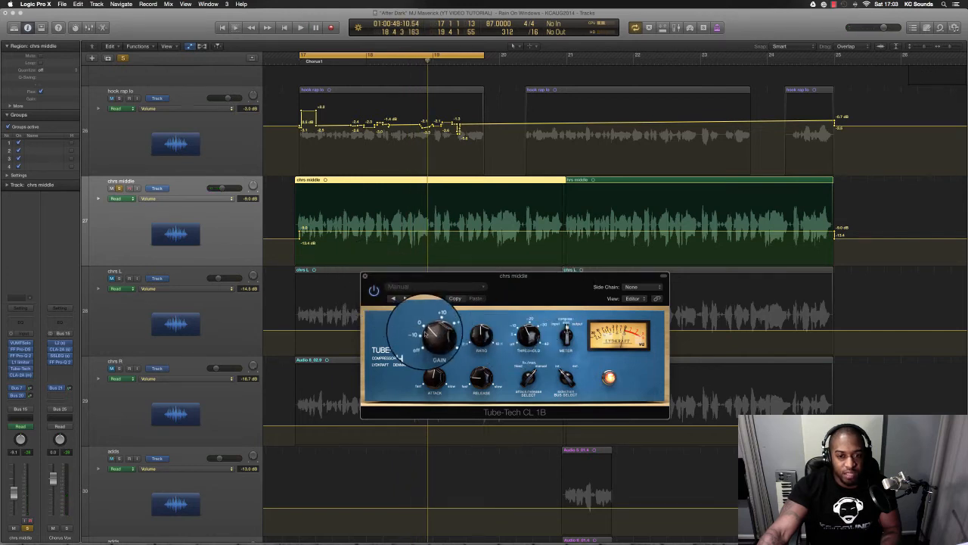
click(368, 278)
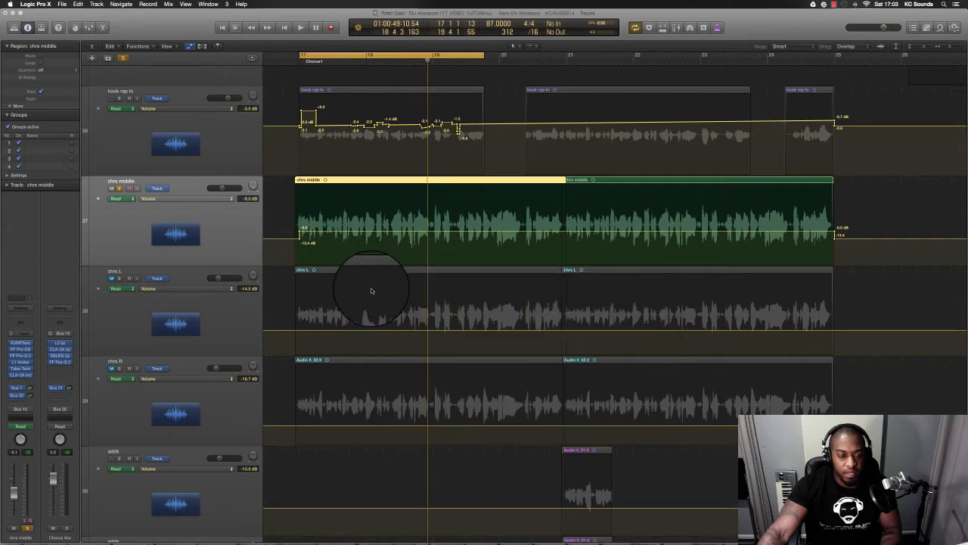
Step: Open the CLA-2A compressor of chrs middle to examine its gain reduction during playback, and close it
click(32, 376)
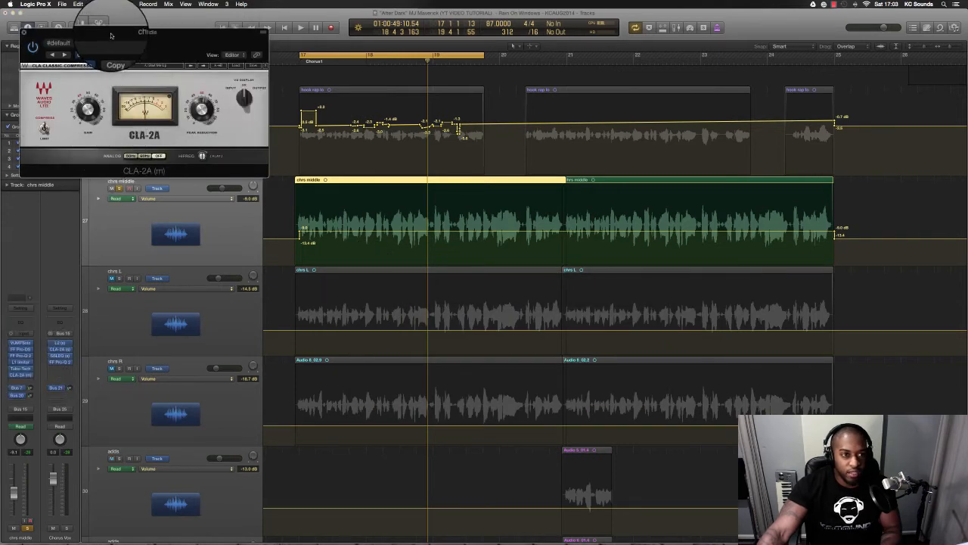
drag(114, 34, 452, 261)
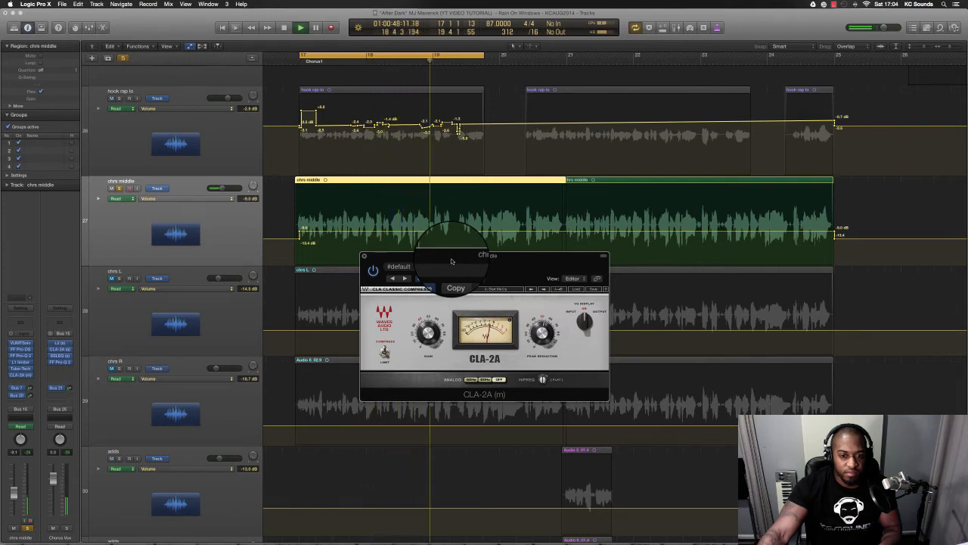
key(space)
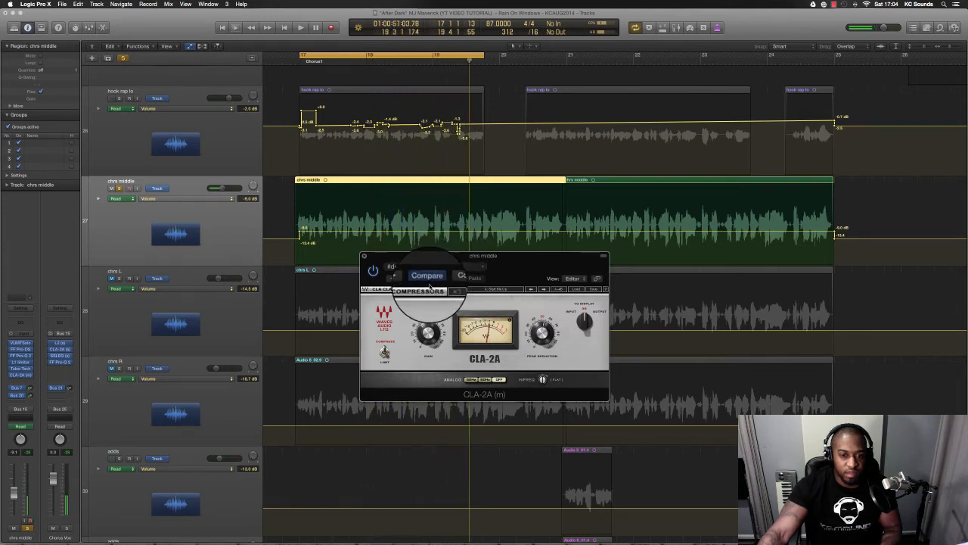
click(364, 255)
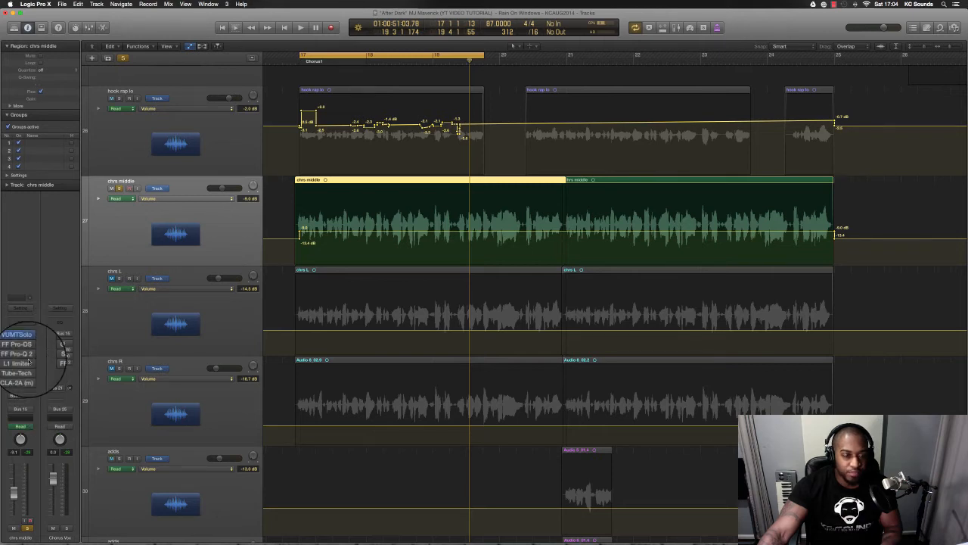
key(space)
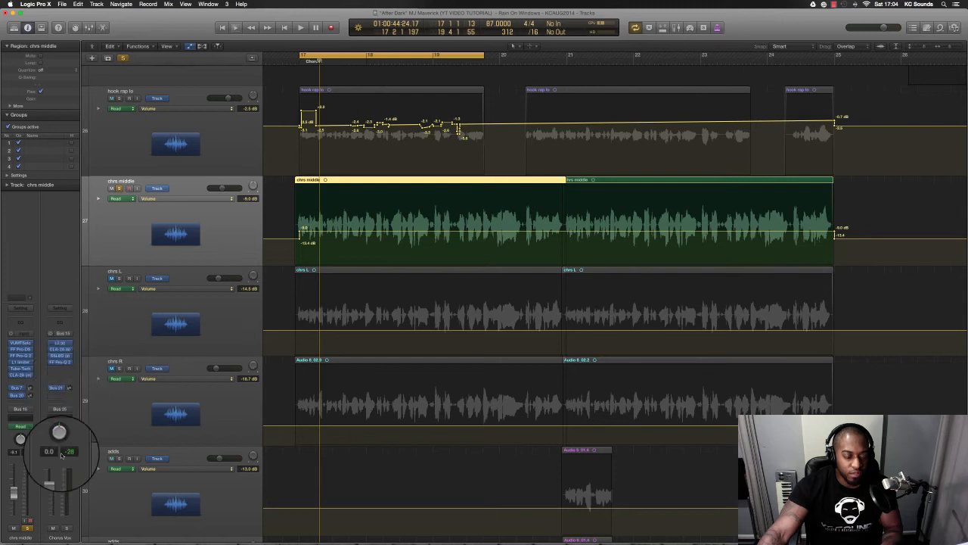
Step: Open the CLA-2A, SSLEQ and FF Pro-Q 2 plug-ins of the Chorus Vox bus and arrange their windows for comparison
click(61, 354)
click(60, 356)
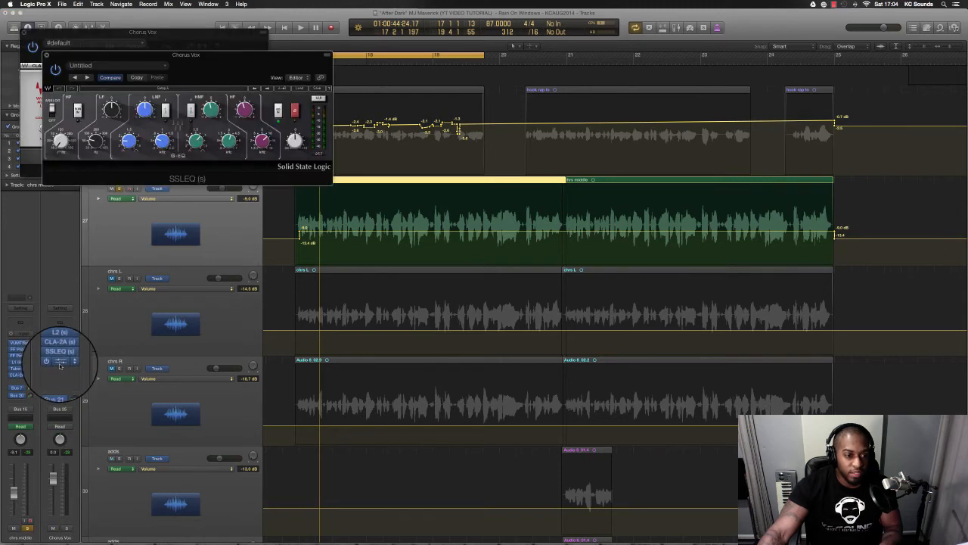
drag(111, 61, 410, 216)
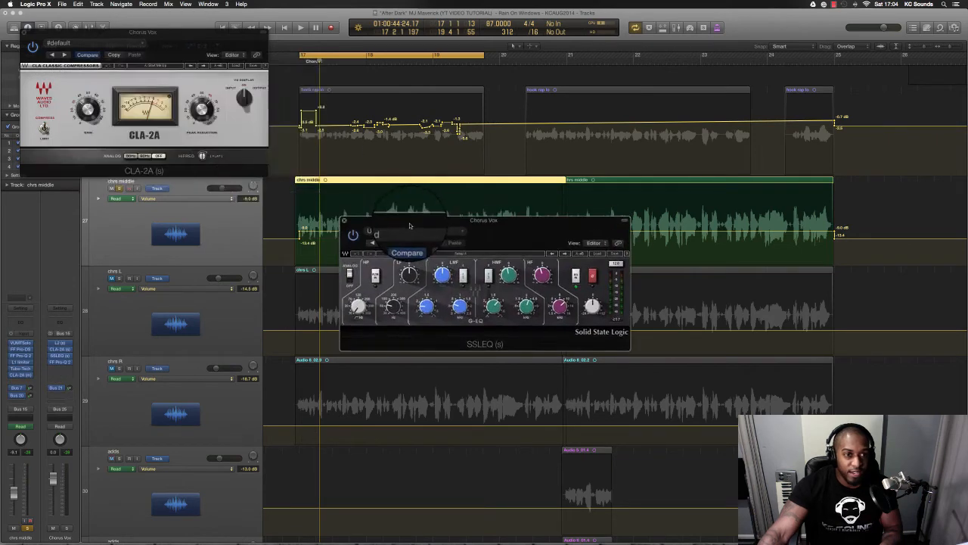
drag(151, 31, 467, 50)
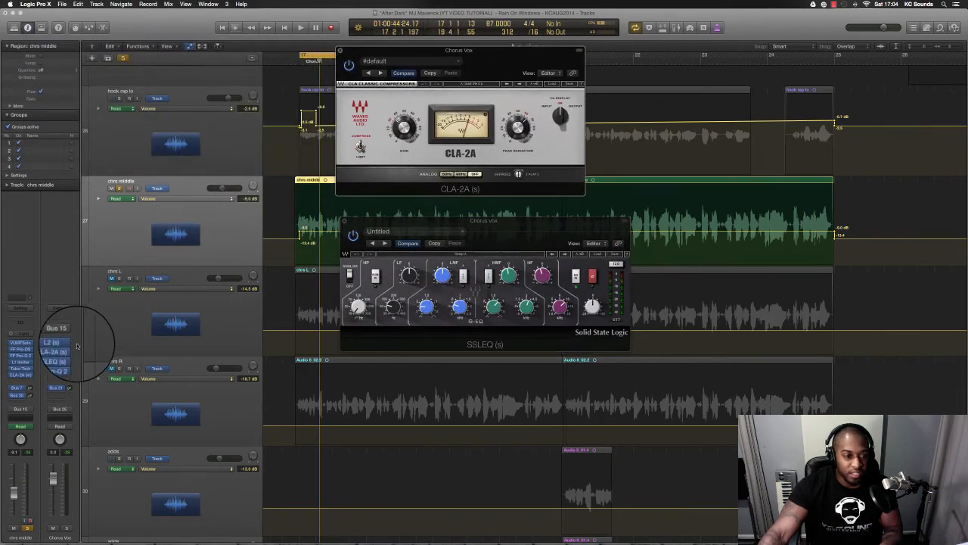
click(60, 362)
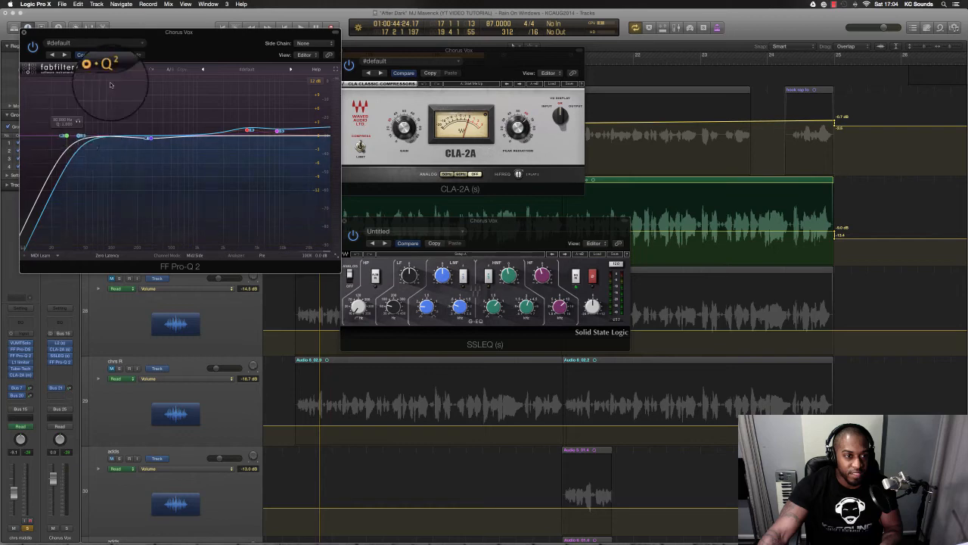
drag(125, 34, 735, 280)
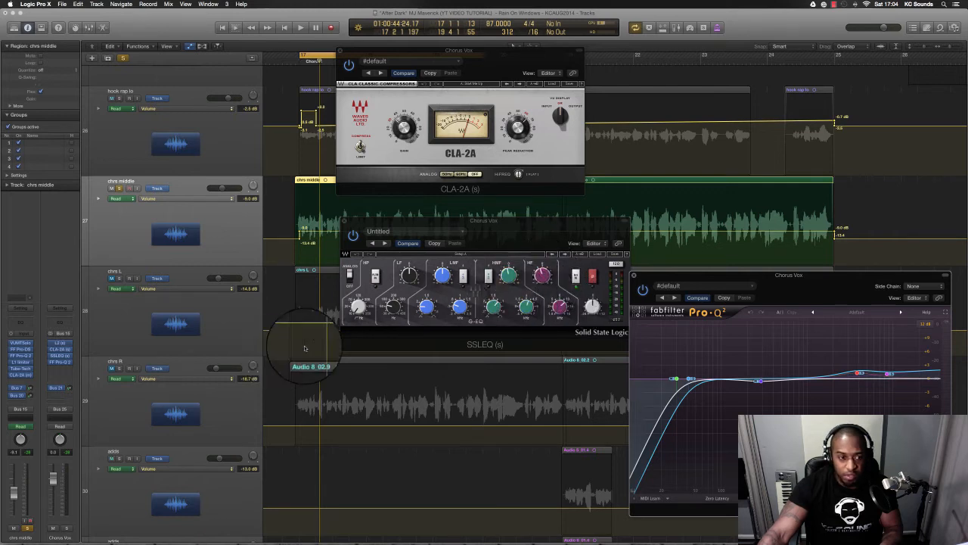
Step: Examine the low-mid cut and high-frequency boost bands in the Chorus Vox FF Pro-Q 2, and close its window
mouse_move(849, 375)
drag(861, 373, 897, 378)
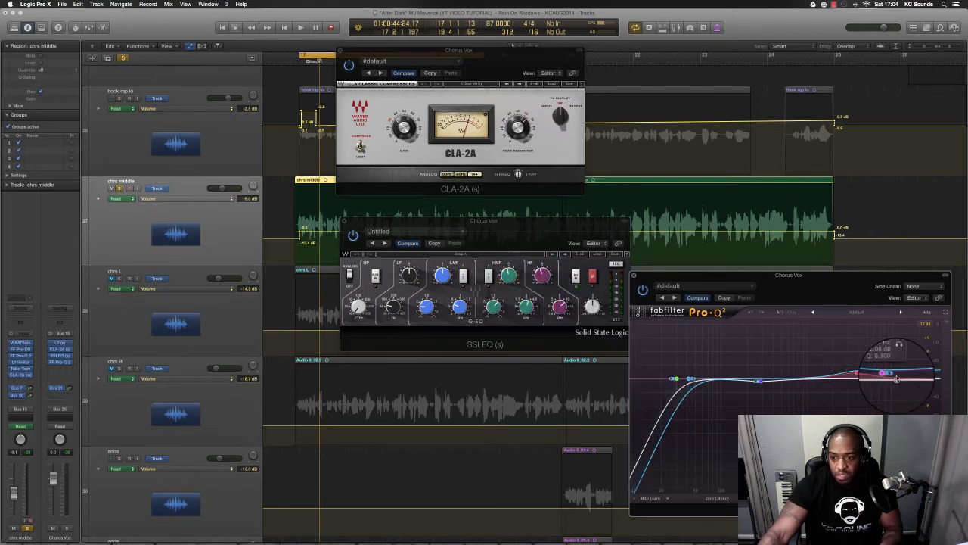
mouse_move(755, 387)
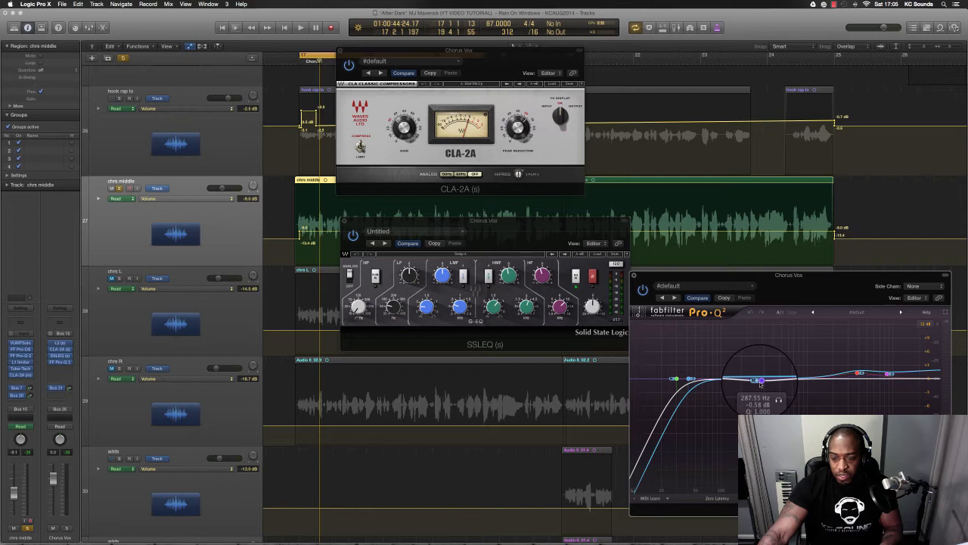
mouse_move(865, 376)
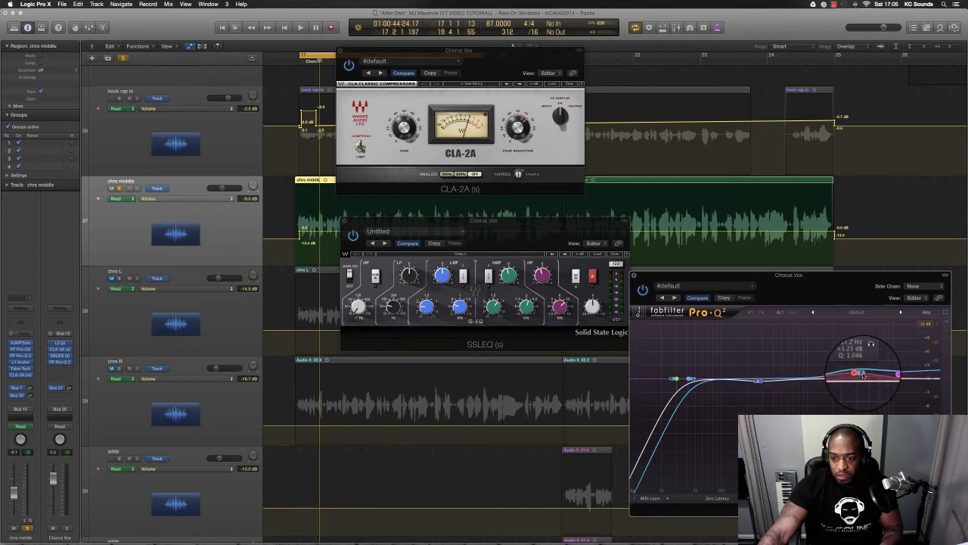
drag(864, 376, 893, 375)
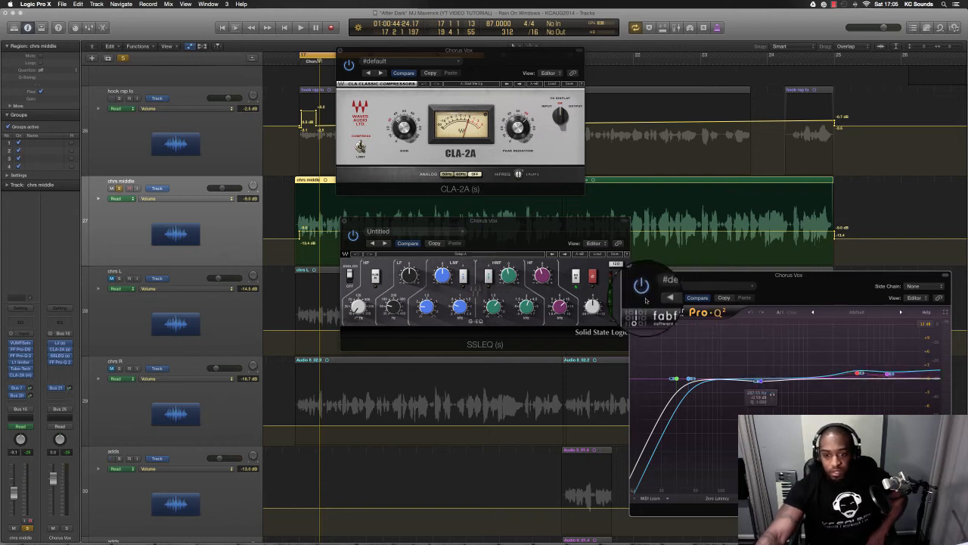
click(634, 275)
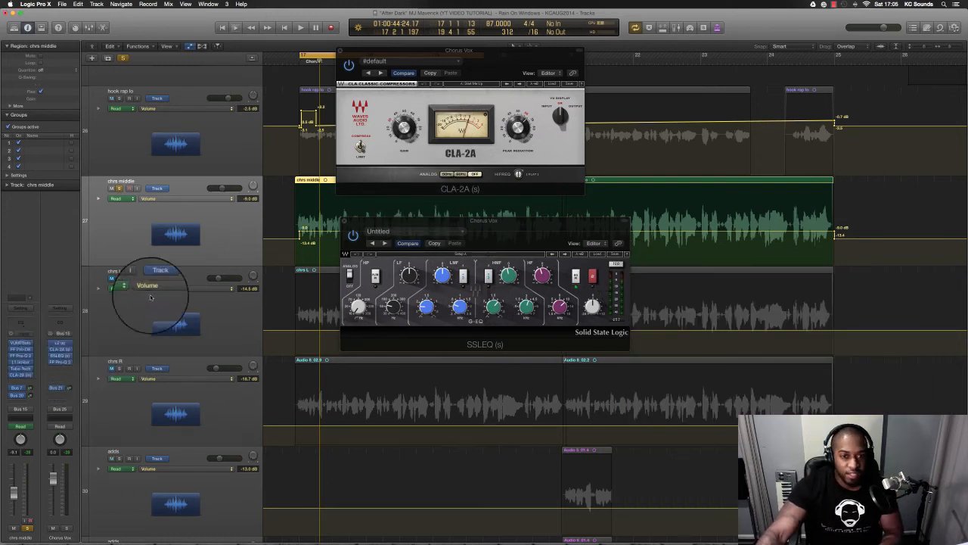
Step: Play the soloed chorus while toggling the Chorus Vox plug-ins to compare their effect, and close the SSLEQ and CLA-2A windows
key(space)
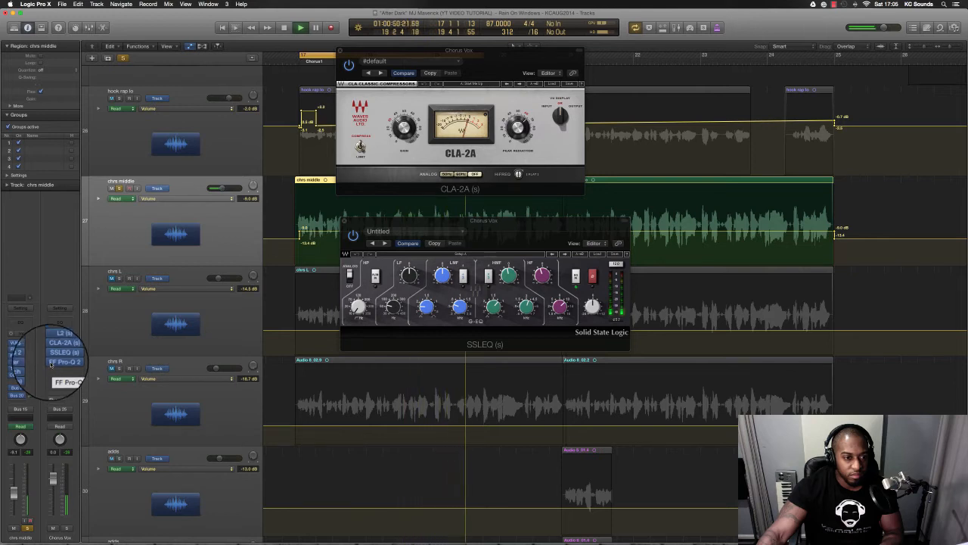
drag(50, 342, 50, 365)
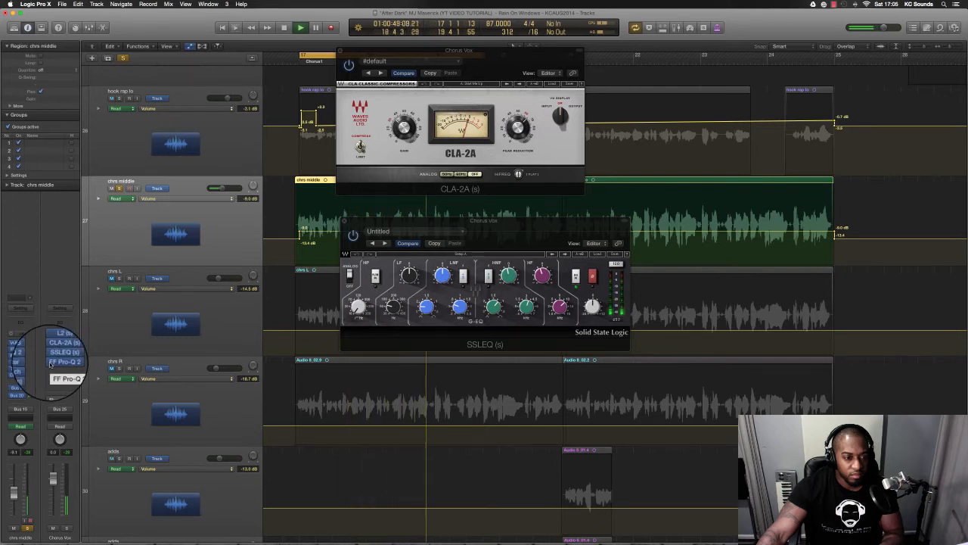
key(space)
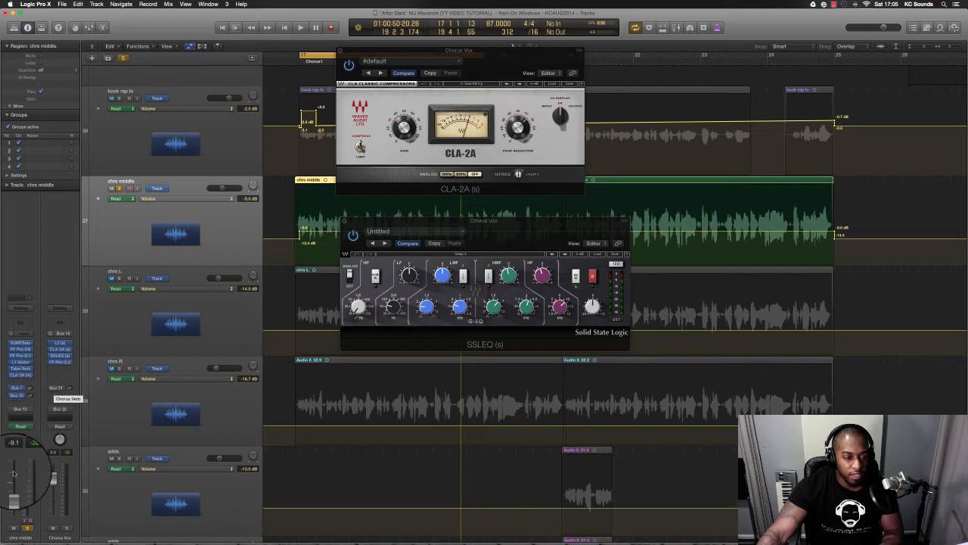
click(343, 223)
click(341, 51)
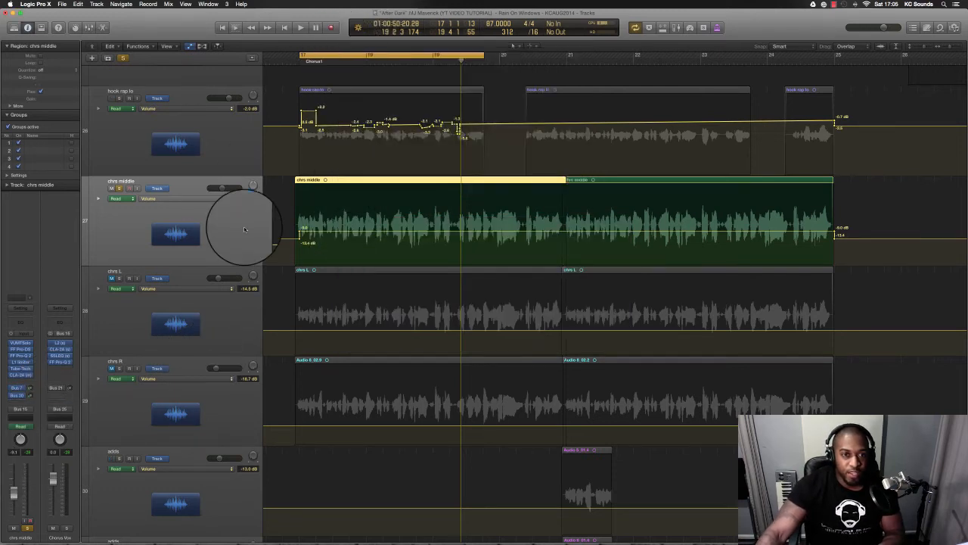
Step: Unsolo chrs middle and mute hook rap lo during chorus playback, and extend the cycle range to bar 24
click(27, 527)
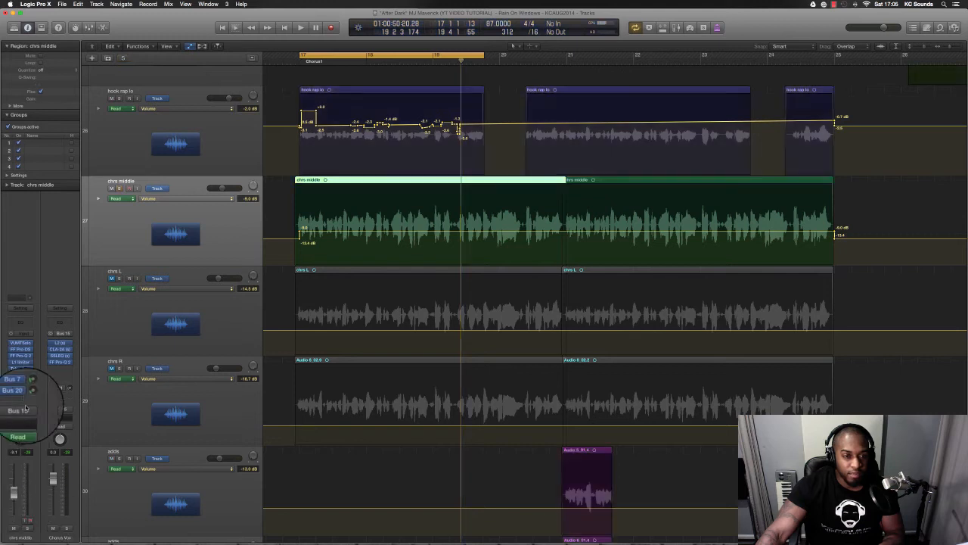
key(space)
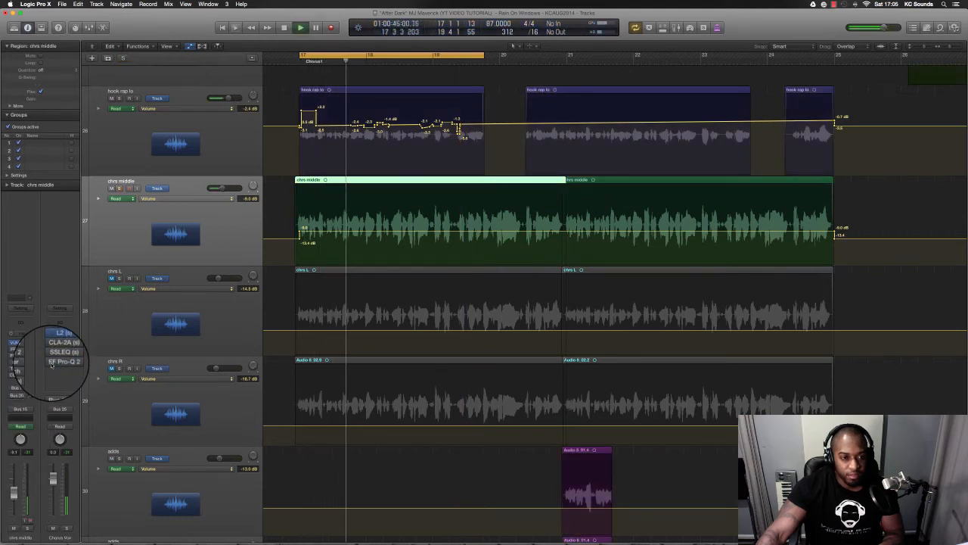
click(111, 97)
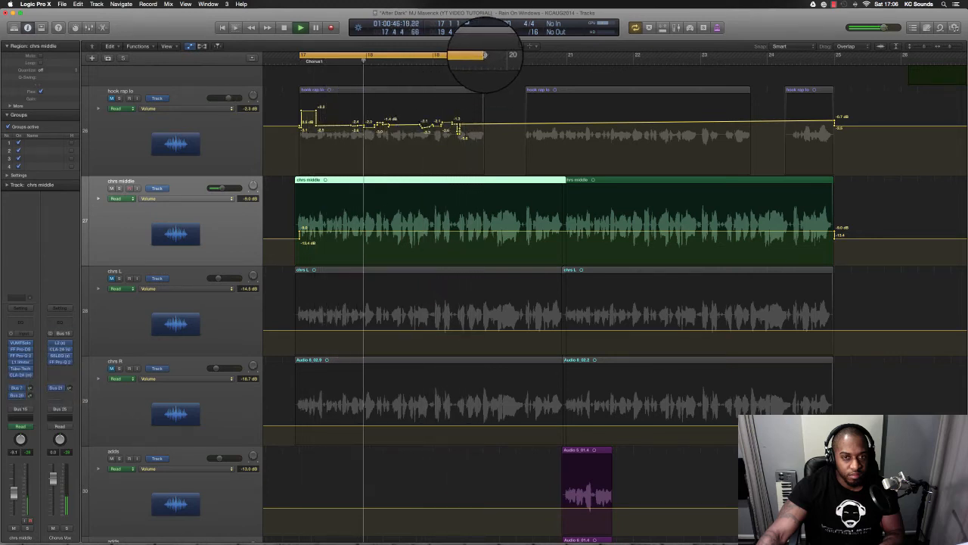
drag(501, 54, 761, 162)
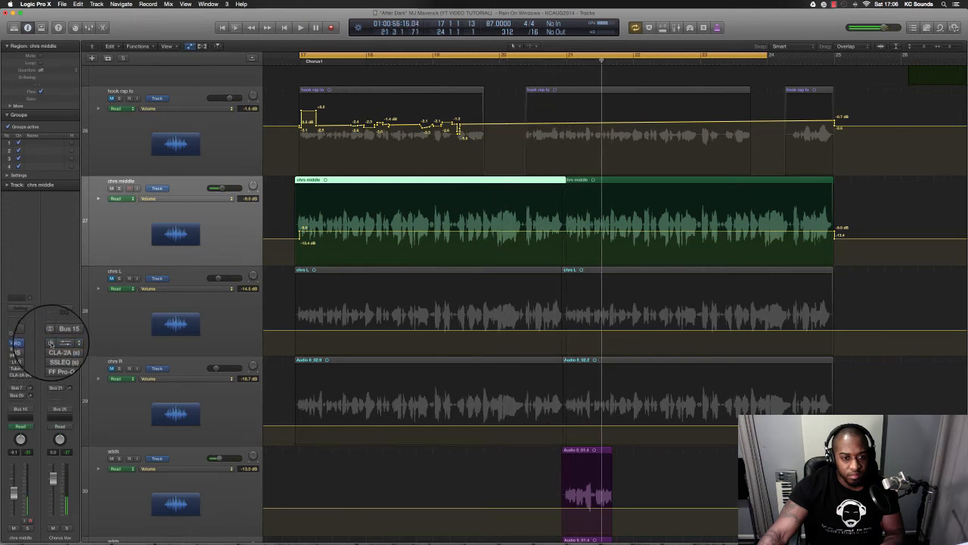
Step: Mute the adds tracks and toggle the bypass of the chrs middle and Chorus Vox plug-ins to compare the sound
scroll(129, 398, down, 1)
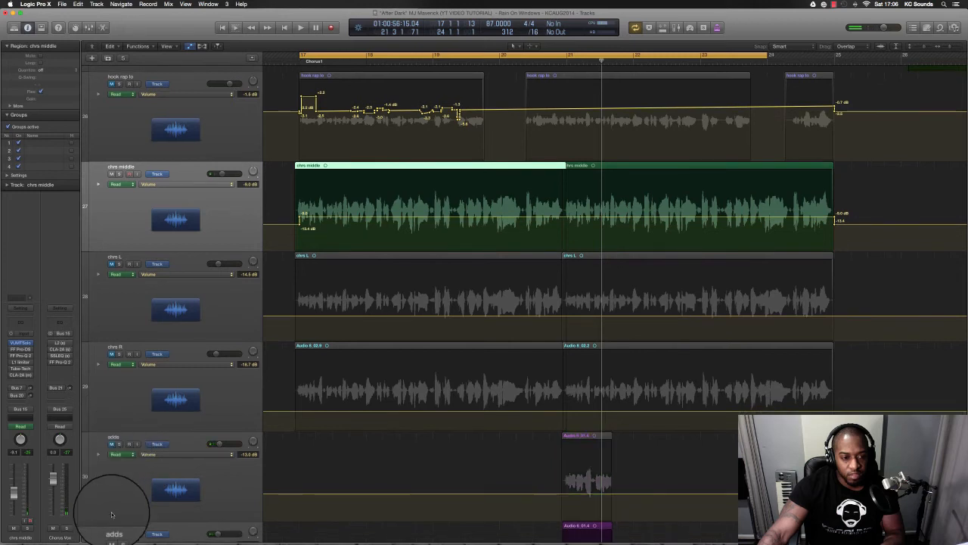
click(112, 534)
drag(50, 343, 11, 394)
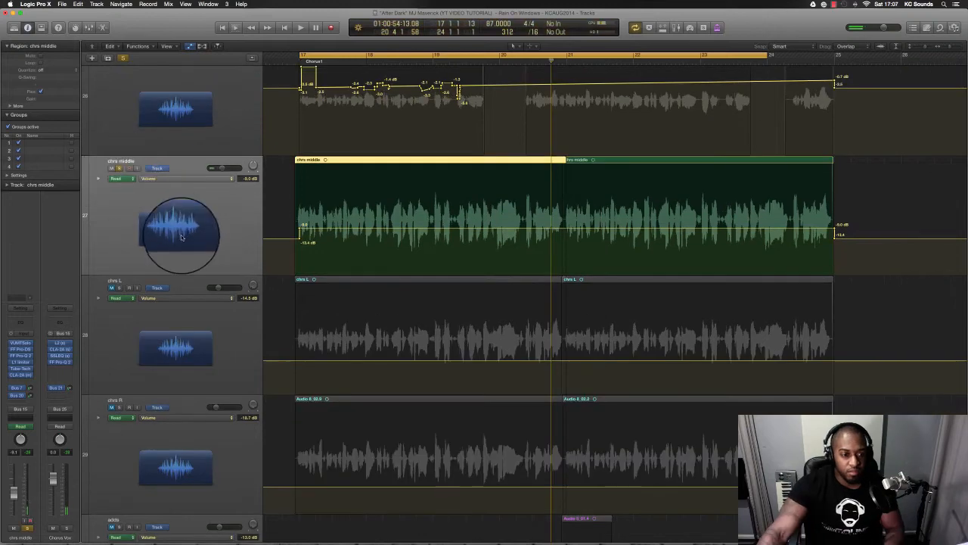
Step: Unsolo chrs middle and solo chrs L and chrs R instead
key(super+Up)
key(super+Up)
key(super+Up)
key(super+Up)
key(super+Up)
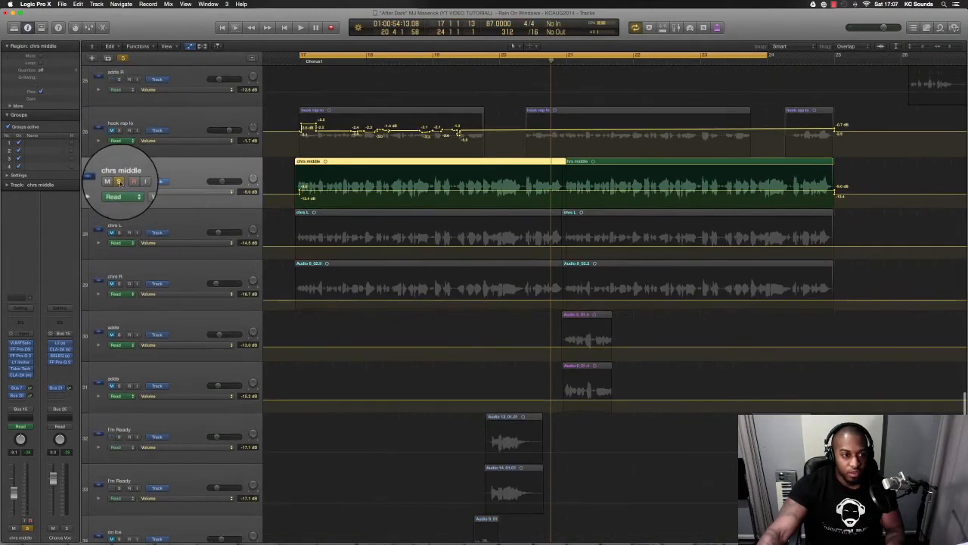
click(120, 183)
click(119, 233)
click(118, 283)
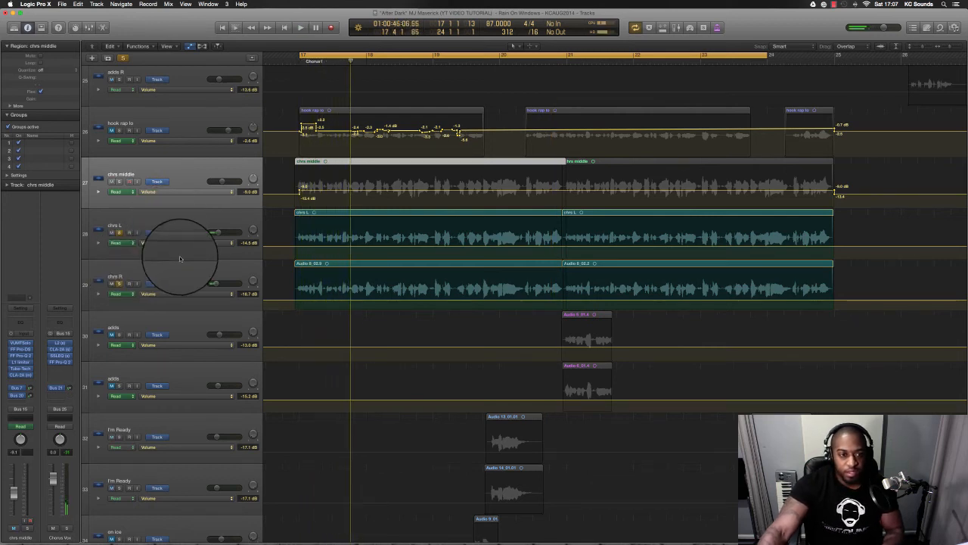
Step: Clear all solos, mute chrs middle and start playback of the chorus
key(super+Down)
key(super+Down)
key(super+Down)
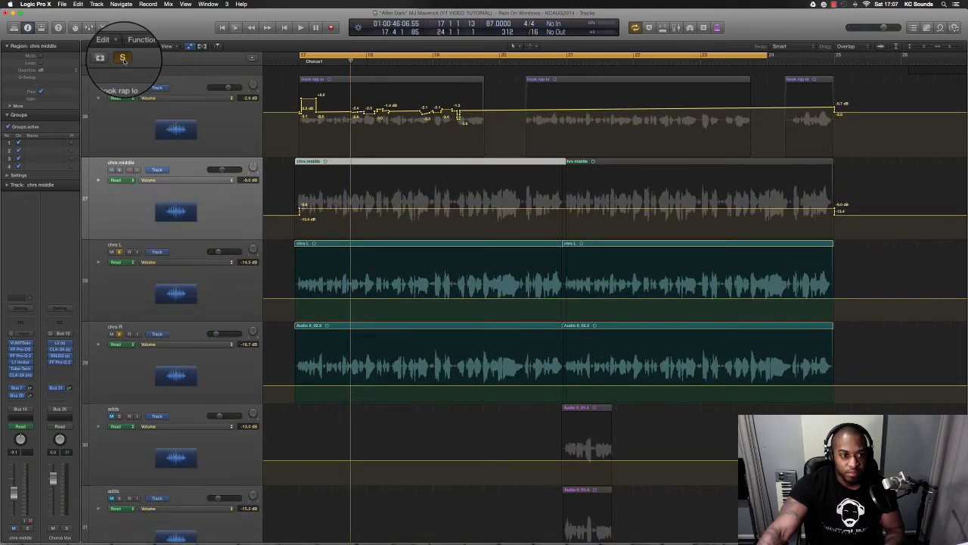
click(123, 60)
click(112, 170)
key(space)
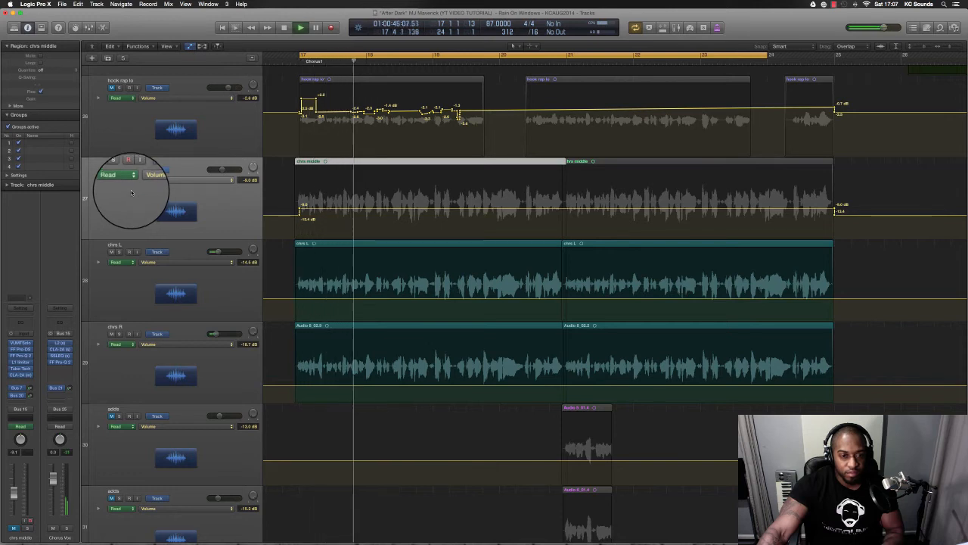
Step: Switch between the chrs L and chrs R channel strips during playback to compare their plug-in chains, and stop playback
click(198, 296)
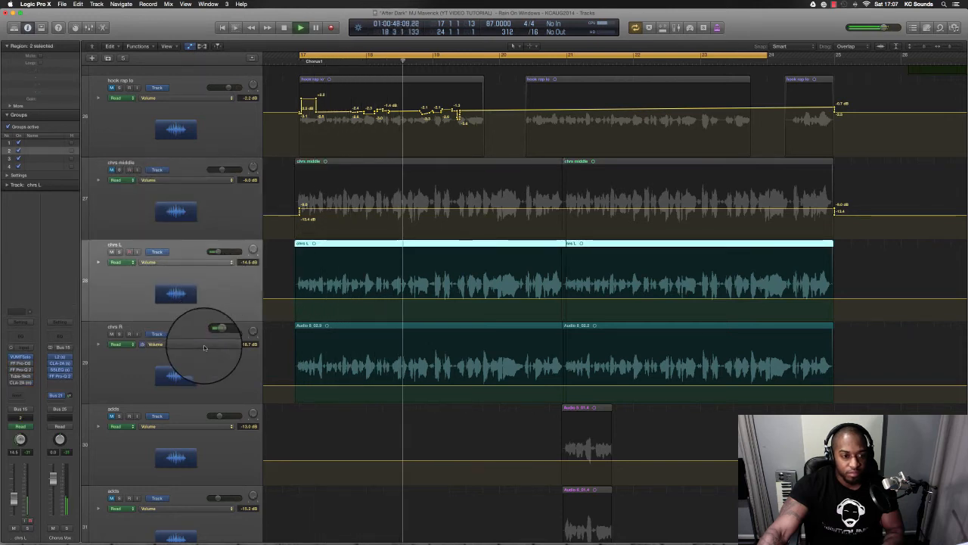
click(198, 348)
click(213, 302)
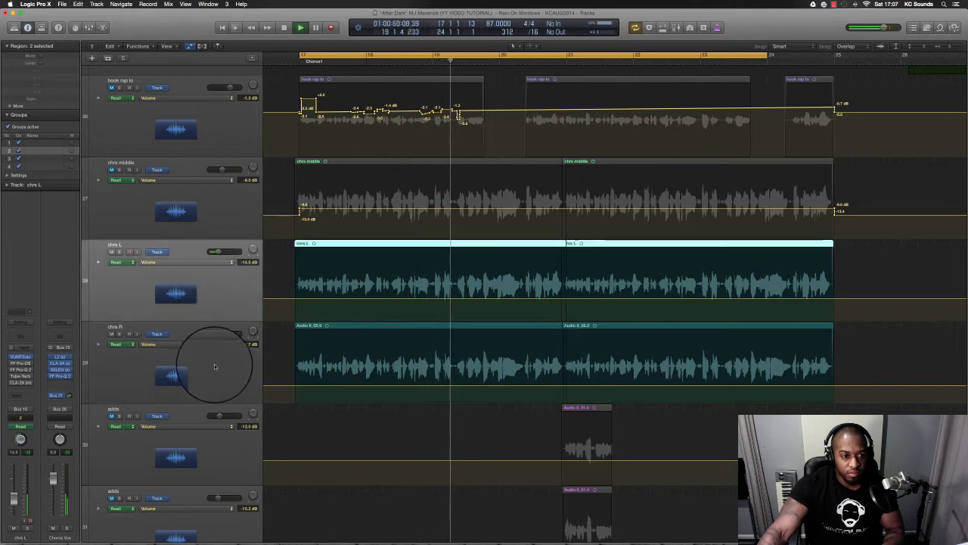
click(218, 359)
click(222, 303)
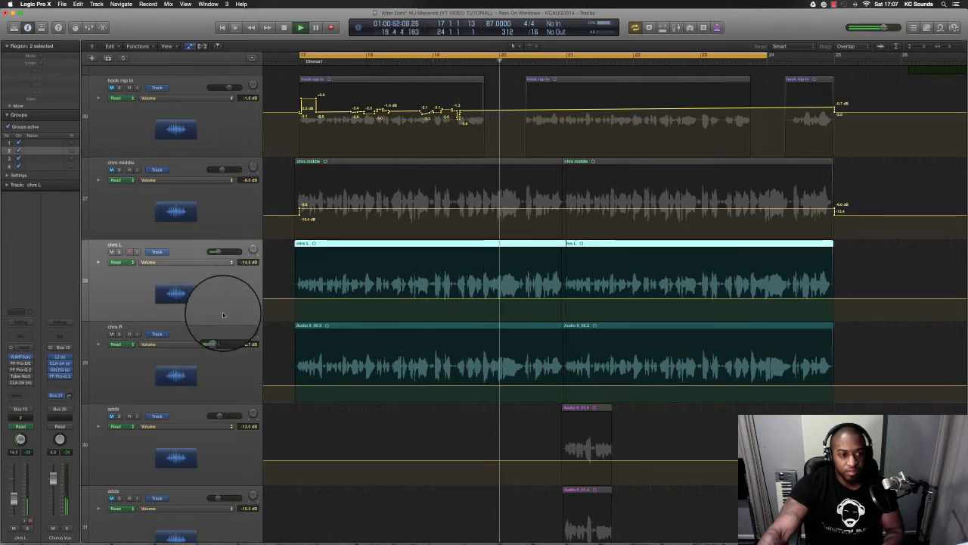
click(216, 389)
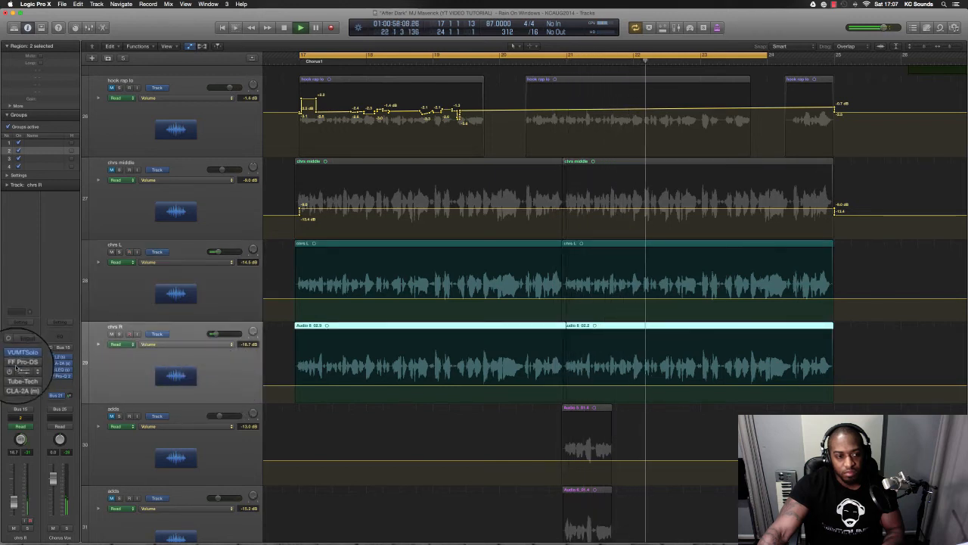
click(127, 302)
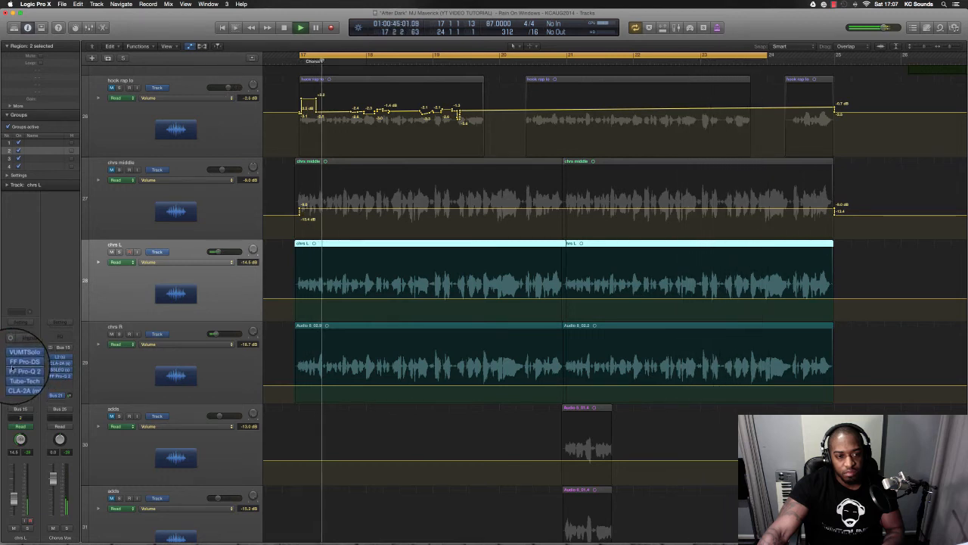
click(129, 359)
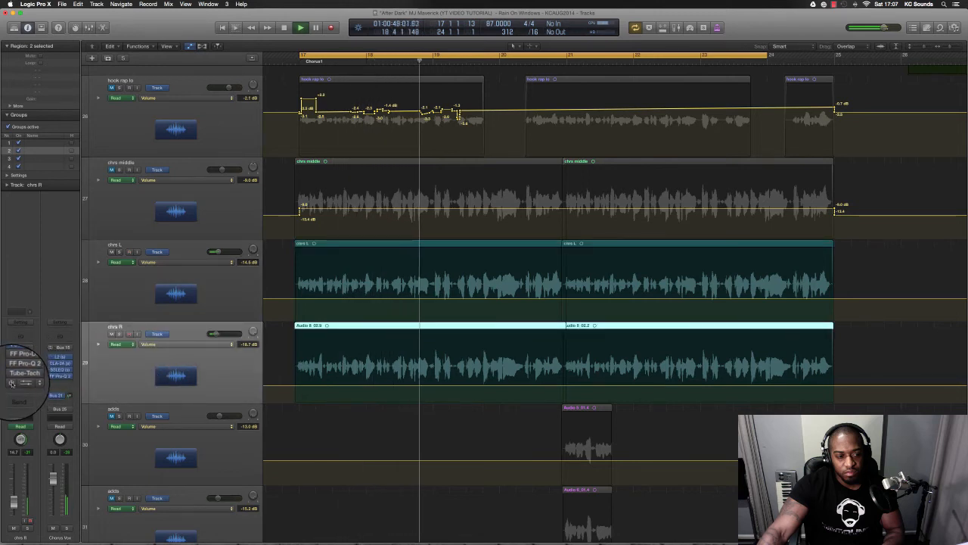
key(space)
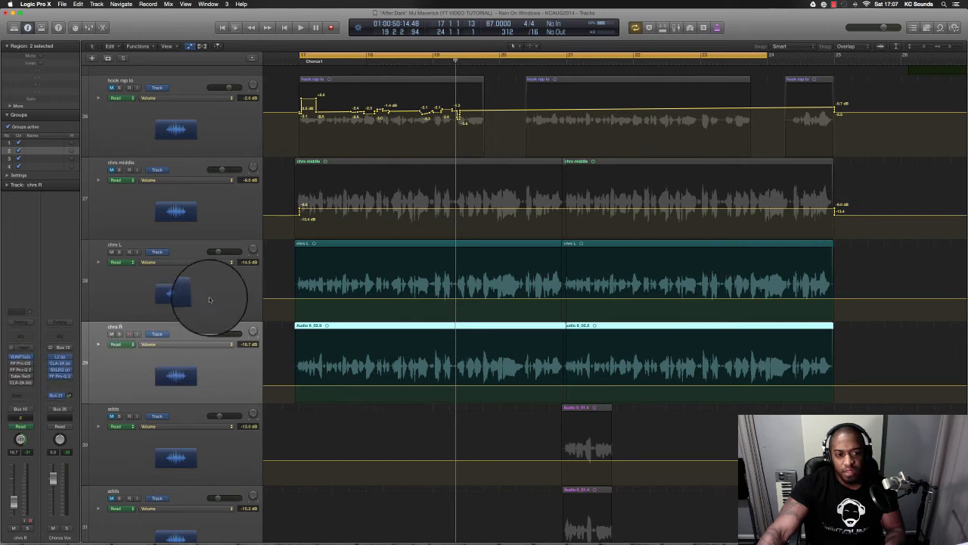
Step: Select the chrs L regions and hide the track automation to expose the enlarged waveforms
key(super+Down)
key(super+Down)
key(super+Down)
key(super+Down)
key(super+Down)
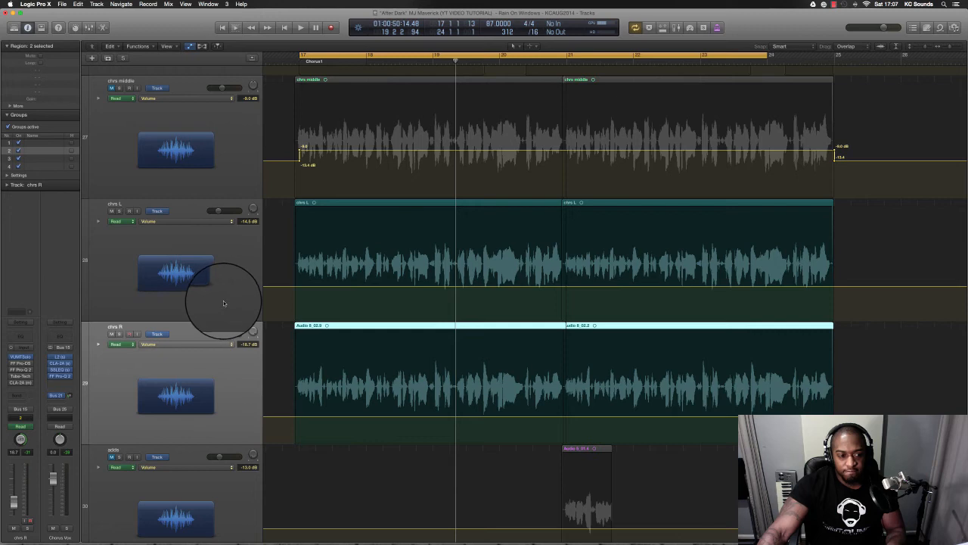
key(super+Down)
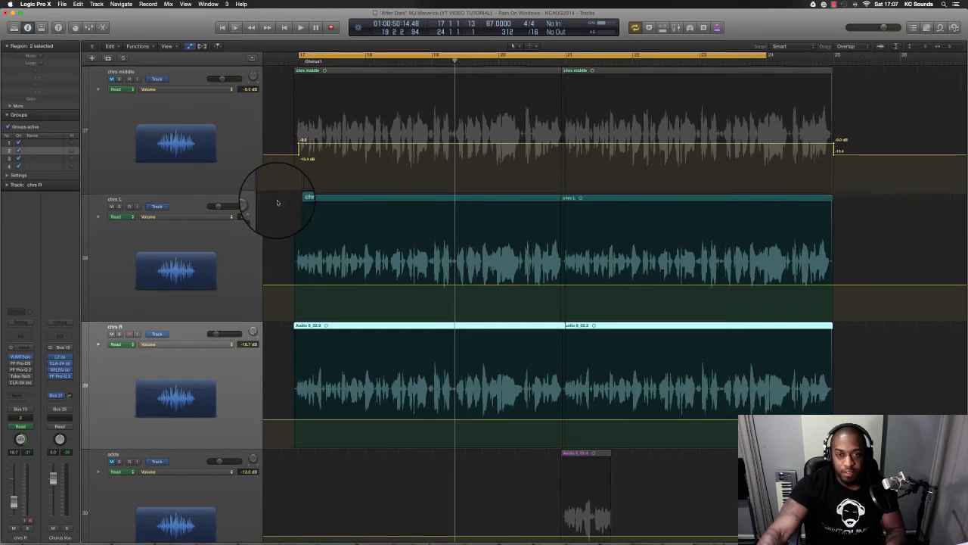
key(super+Down)
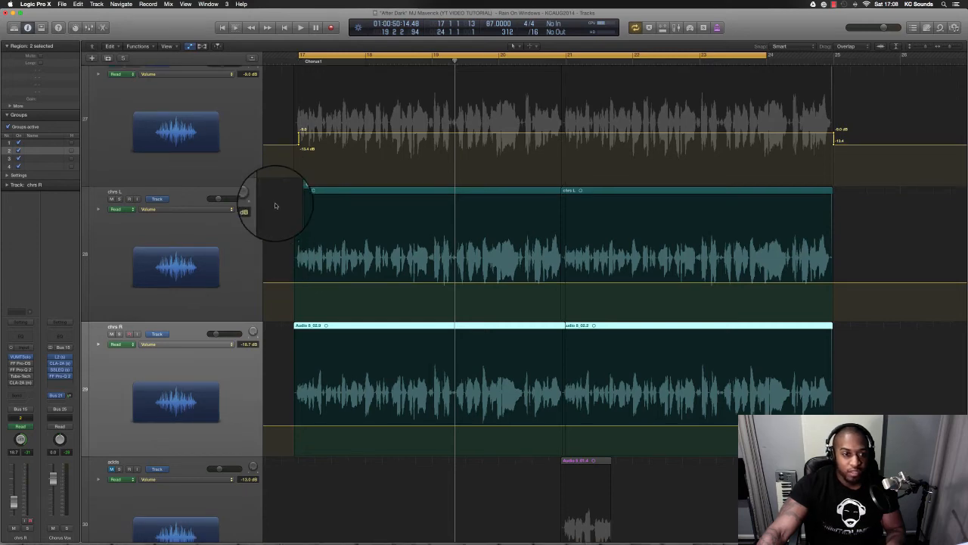
click(302, 191)
key(super+Down)
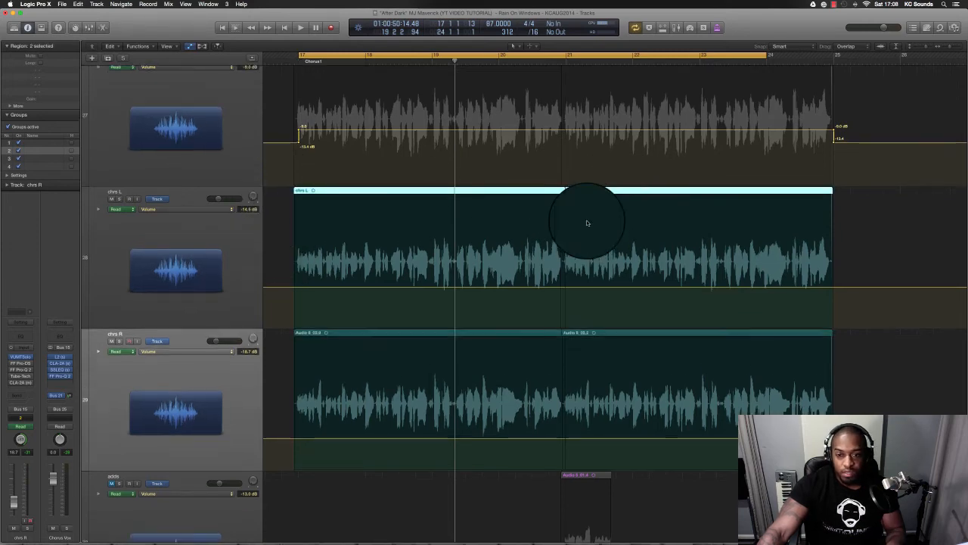
key(a)
key(super+Up)
key(super+Up)
key(super+Up)
key(super+Up)
key(super+Up)
key(super+Down)
key(super+Down)
key(super+Down)
key(super+Down)
key(super+Down)
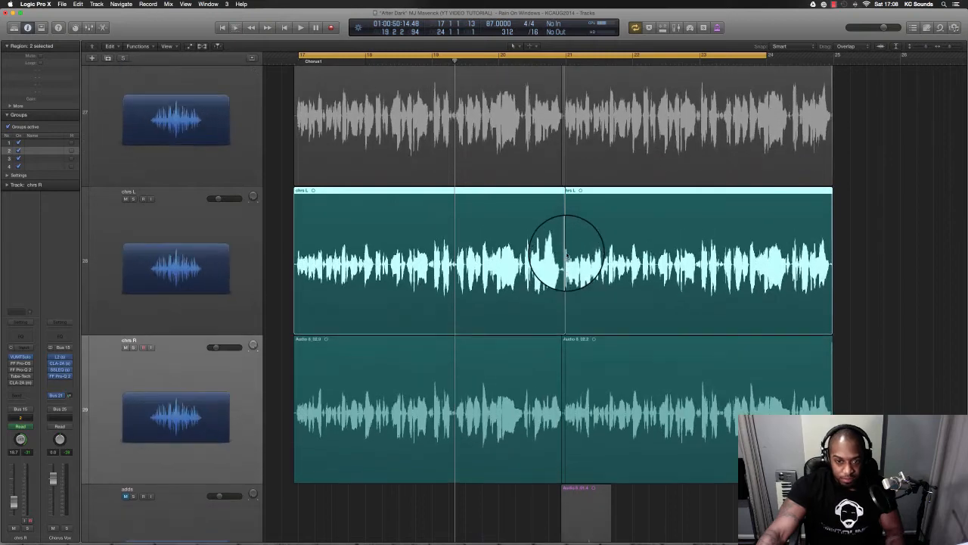
Step: Select the chrs L track and examine its waveform across the whole chorus
drag(284, 171, 814, 204)
click(235, 294)
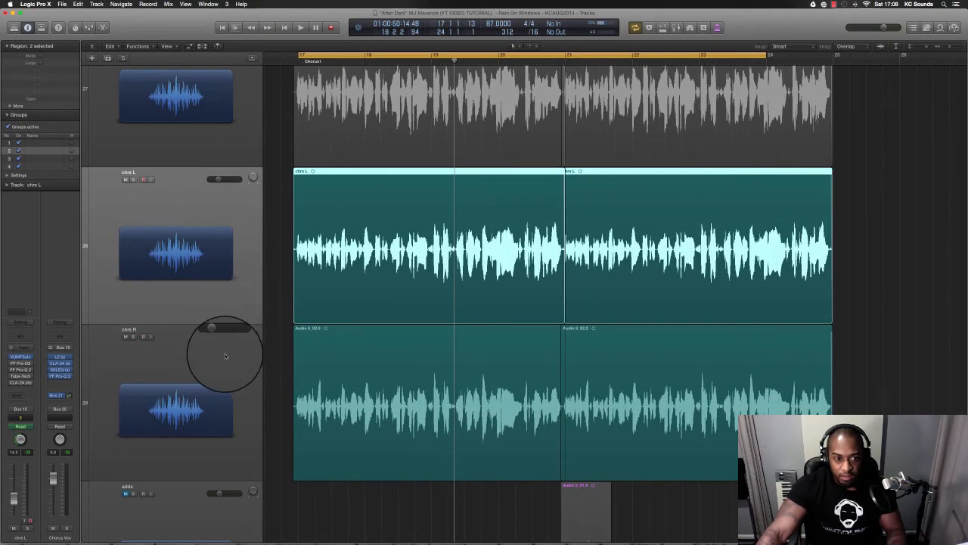
scroll(337, 293, down, 1)
scroll(454, 248, down, 4)
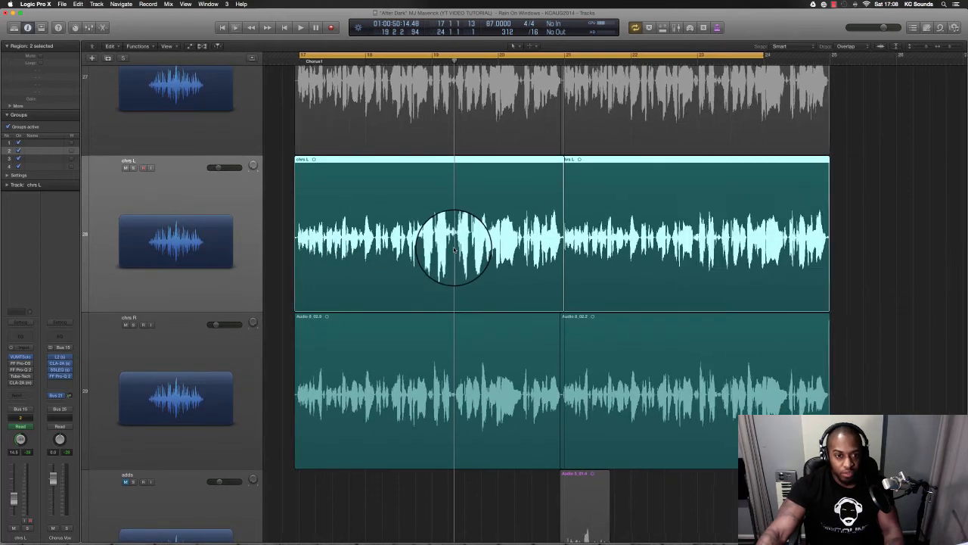
scroll(292, 278, right, 2)
key(super+Right)
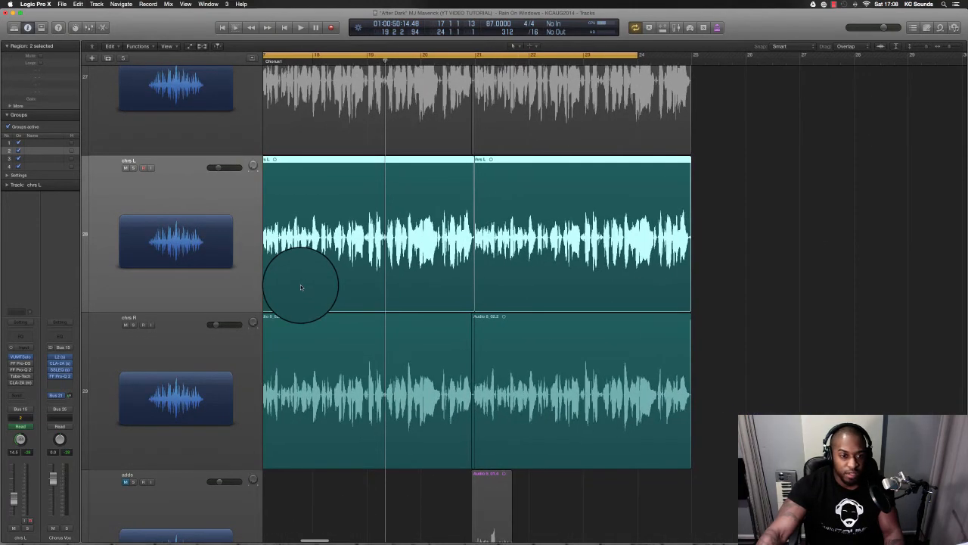
scroll(301, 287, left, 3)
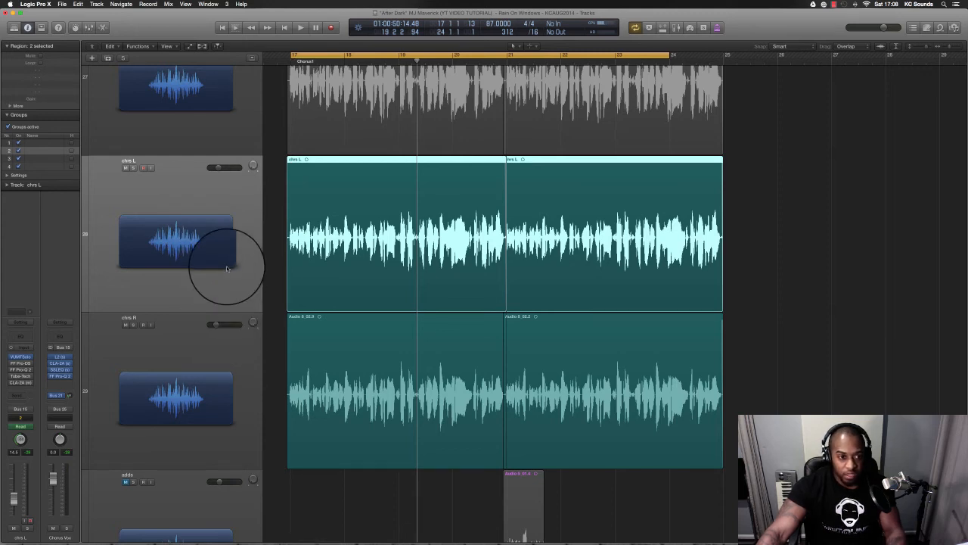
Step: Select chrs R and chrs L in turn to compare the waveforms of the two side vocals
click(186, 354)
click(200, 248)
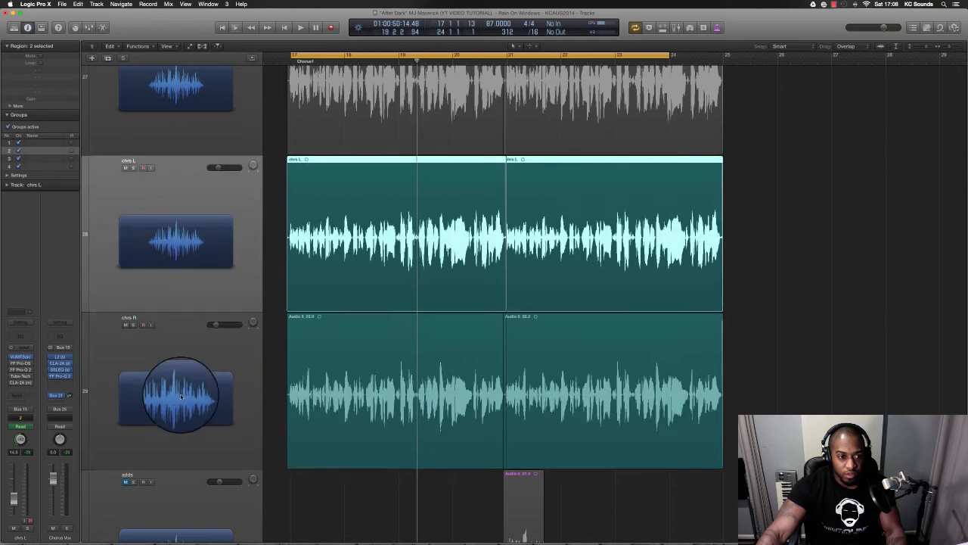
click(181, 394)
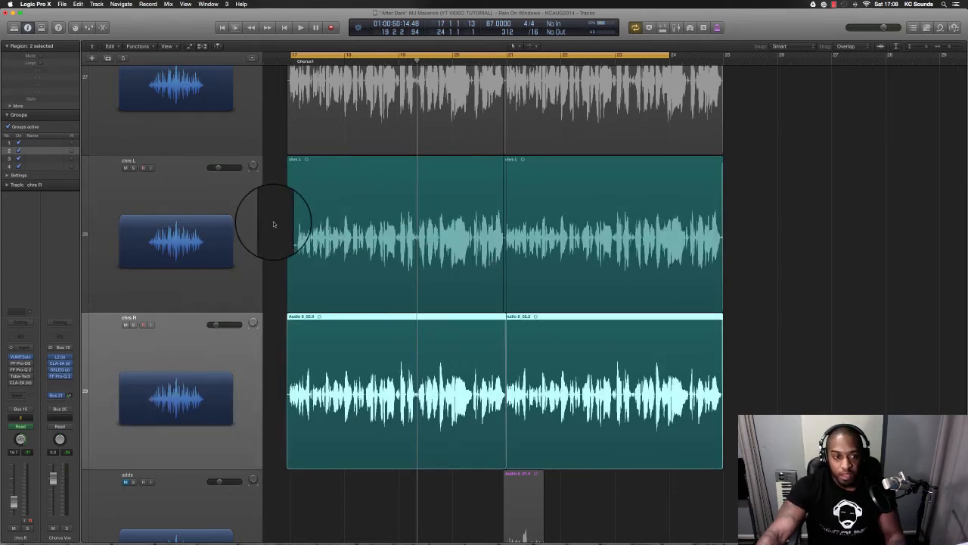
drag(274, 224, 691, 233)
drag(539, 159, 541, 242)
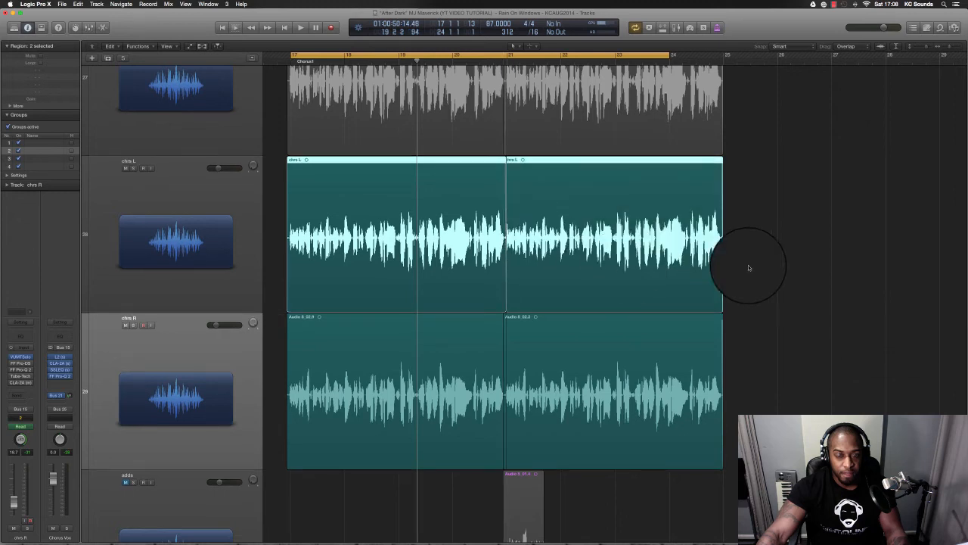
Step: Deselect the regions and examine the starts of the chrs L and chrs R regions close up, just before bar 17
click(747, 265)
drag(286, 313, 291, 324)
scroll(404, 304, up, 3)
scroll(420, 300, up, 5)
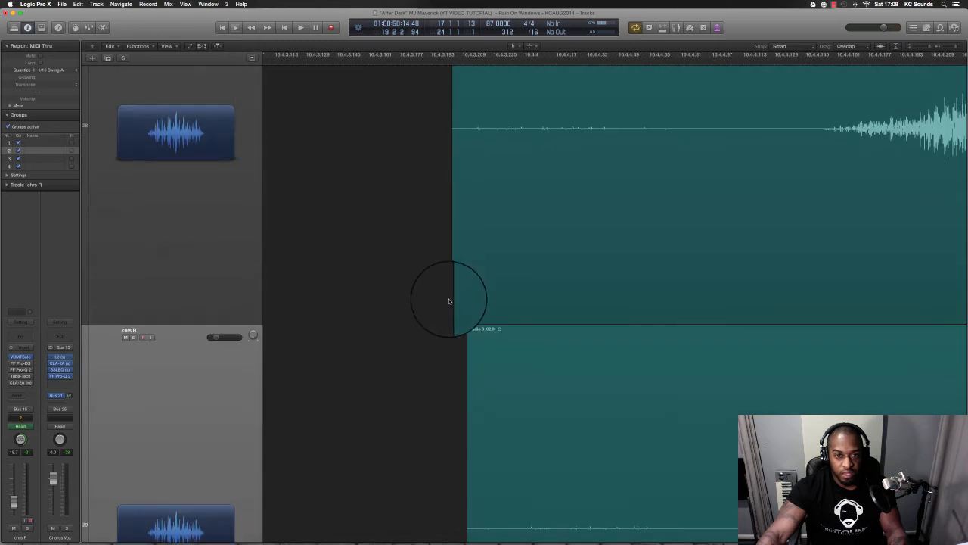
scroll(472, 335, down, 5)
scroll(471, 334, left, 5)
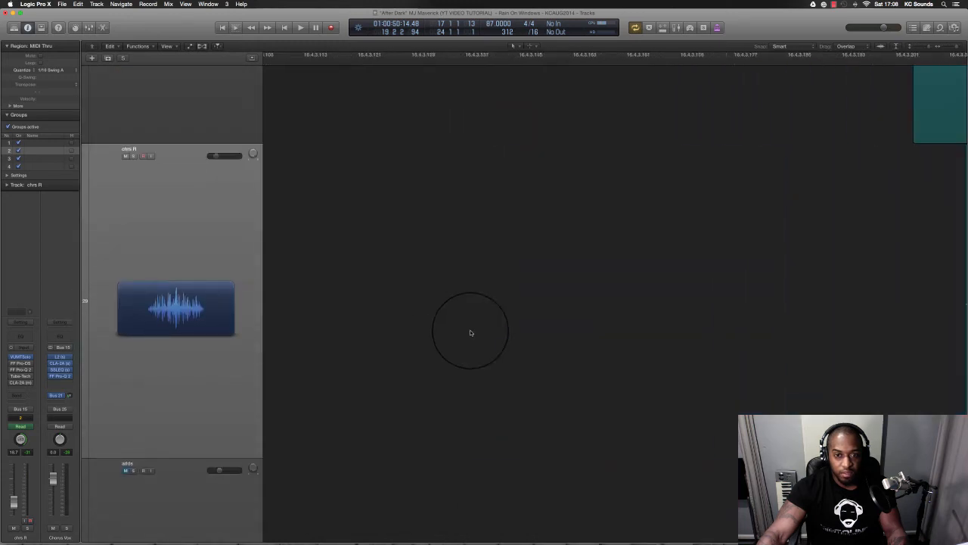
scroll(471, 333, down, 8)
scroll(471, 332, down, 2)
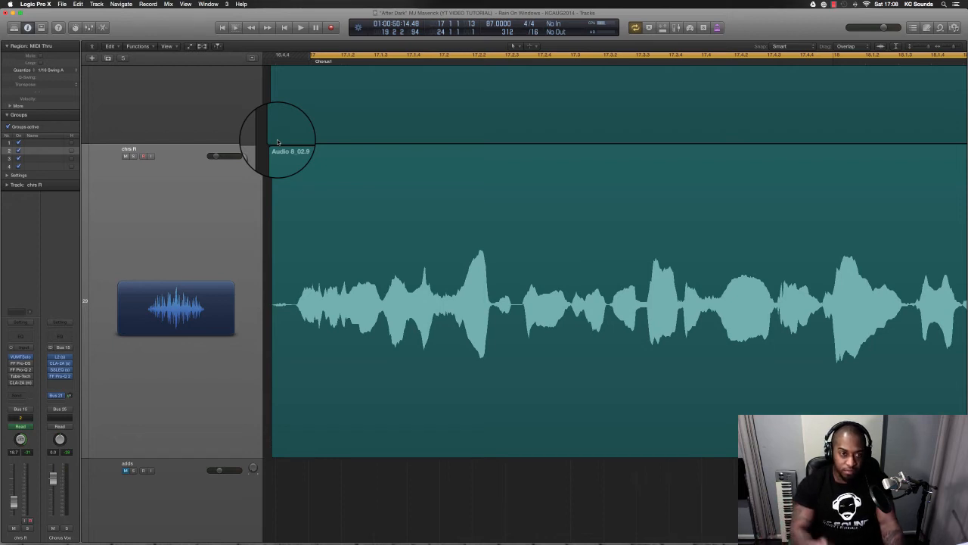
Step: Examine the chrs R waveform over the opening bars of the chorus in a wider view
key(super+Left)
key(super+Left)
scroll(369, 175, left, 3)
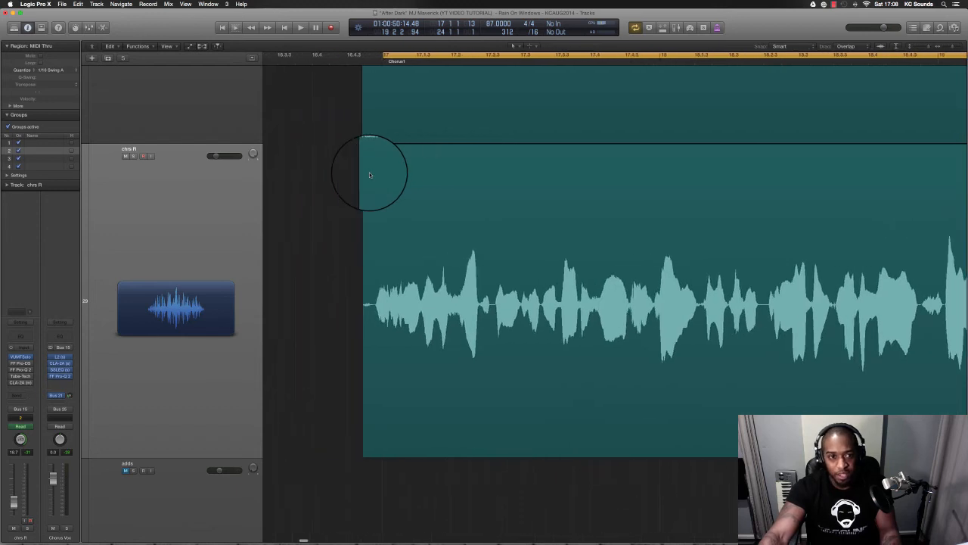
key(super+Up)
key(super+Up)
scroll(368, 175, right, 3)
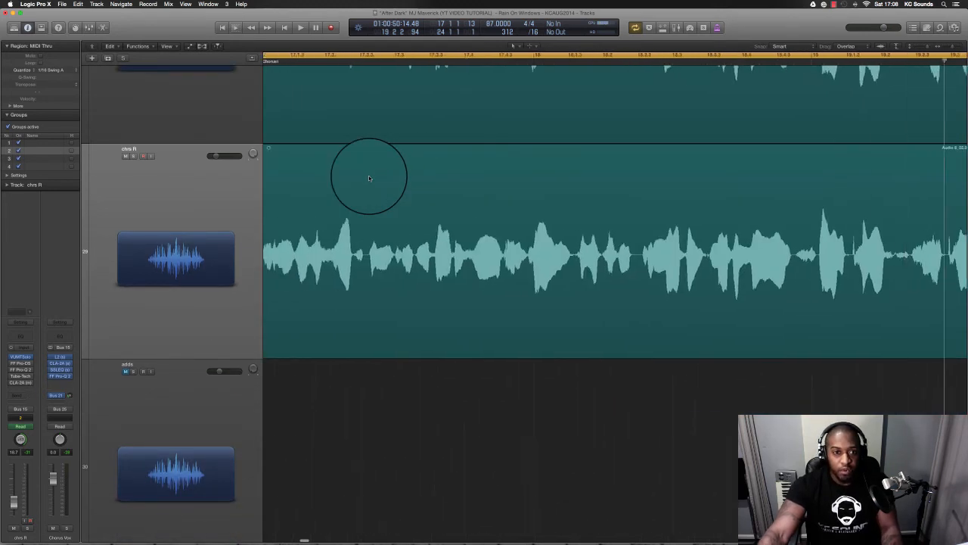
key(super+Left)
key(super+Left)
scroll(405, 171, right, 3)
key(super+Left)
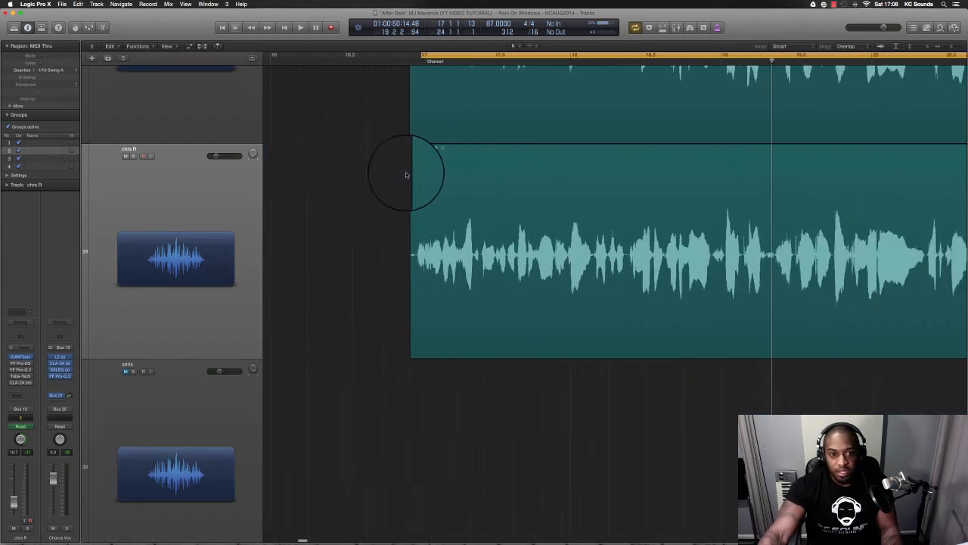
Step: Solo chrs L and chrs R together and play back the opening bars of the chorus
drag(393, 273, 857, 364)
key(super+Left)
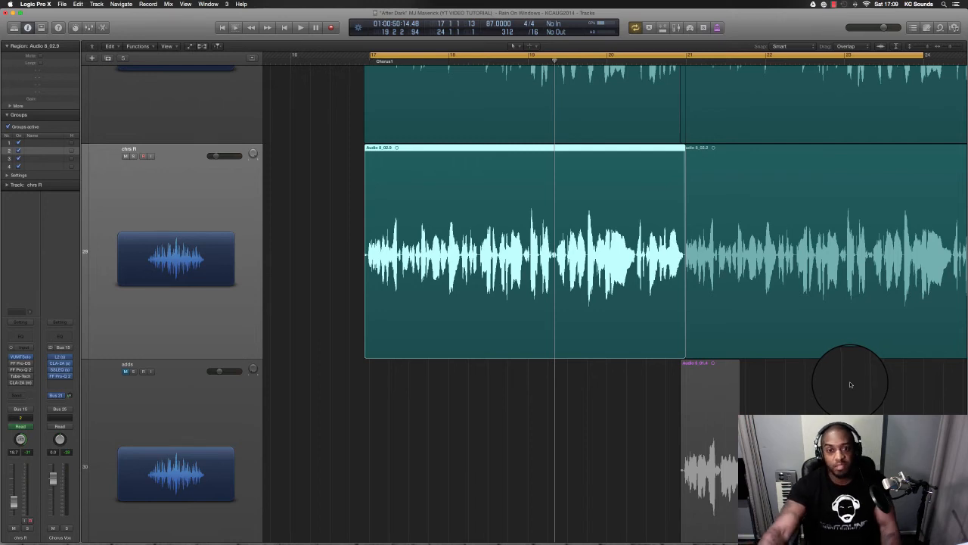
key(super+Left)
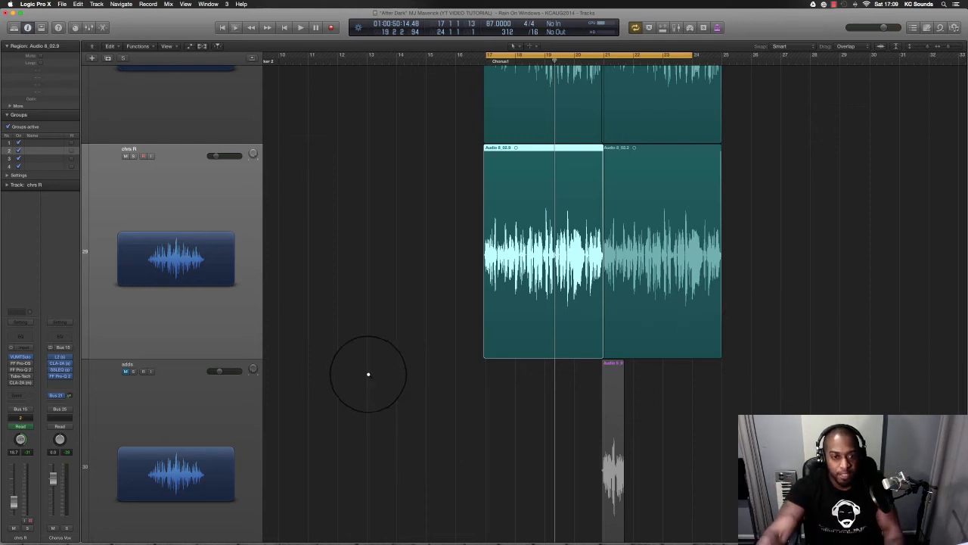
key(super+Up)
key(super+Up)
key(super+Up)
key(super+Up)
scroll(365, 374, up, 3)
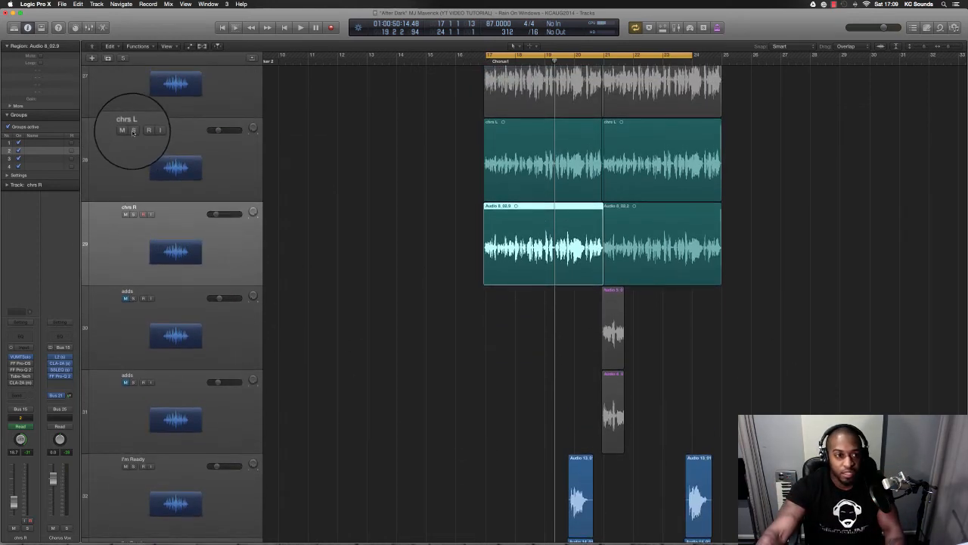
click(133, 131)
click(133, 215)
key(space)
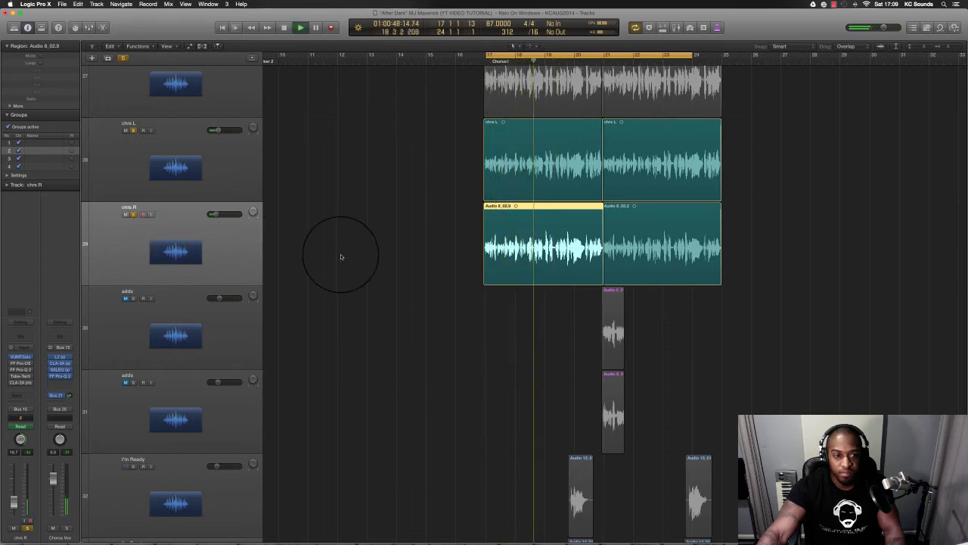
Step: Unsolo chrs R, select chrs L and listen to it alone from bar 17 while watching its channel strip
click(134, 217)
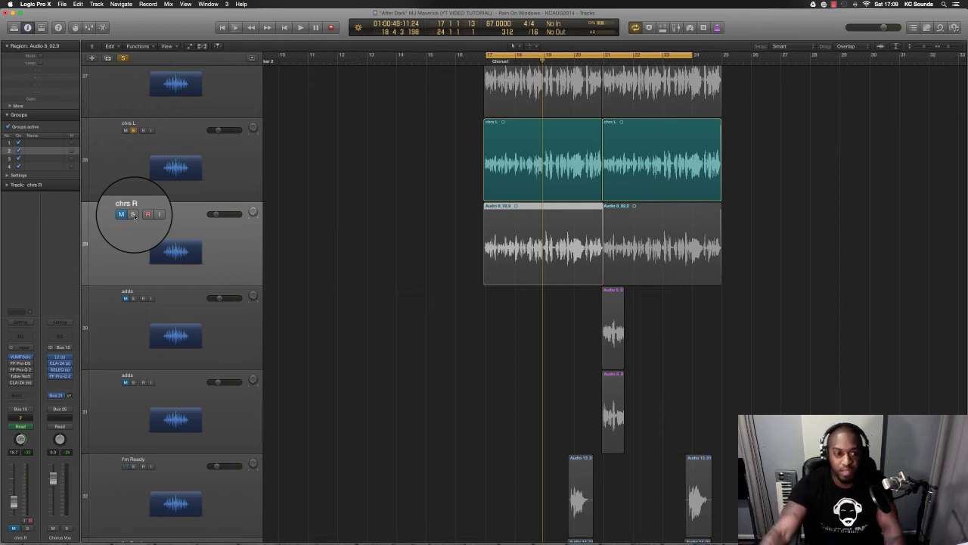
key(space)
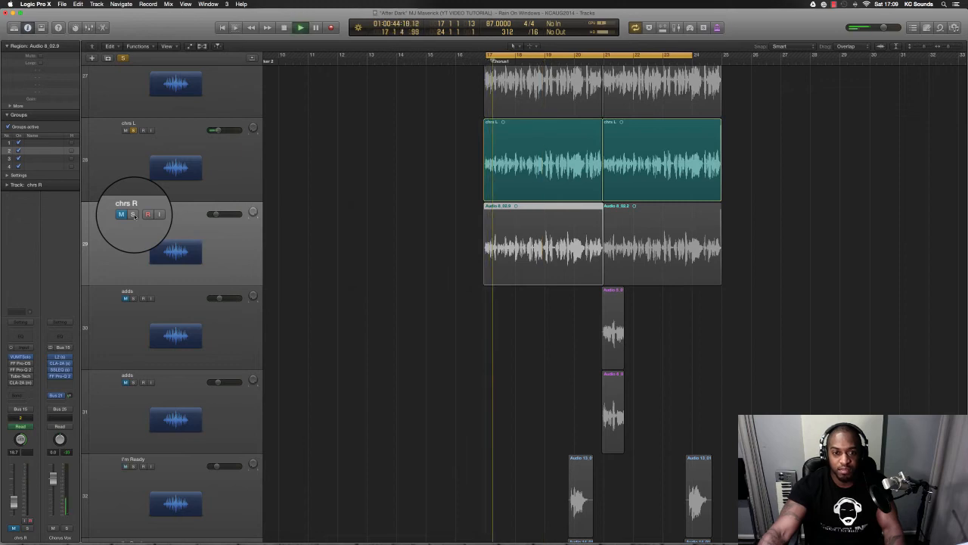
click(102, 163)
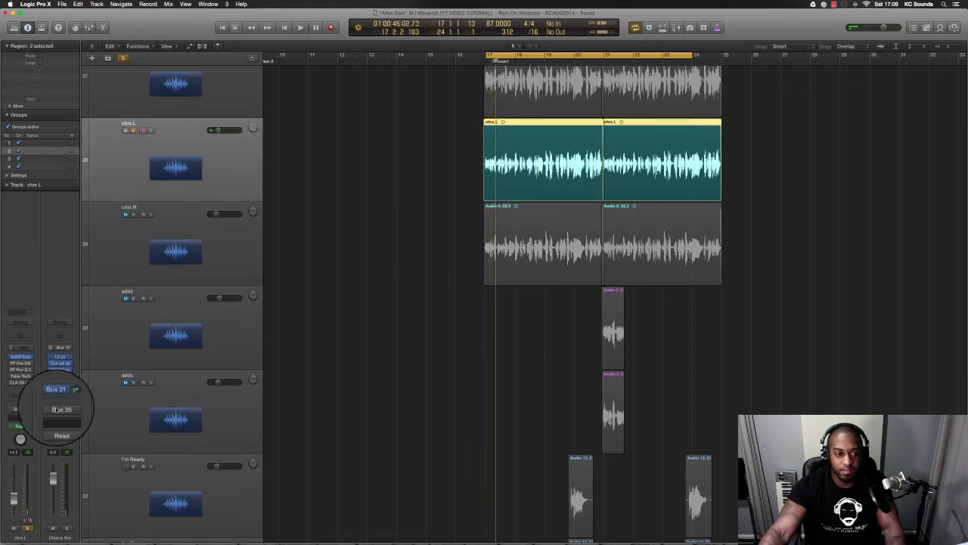
key(space)
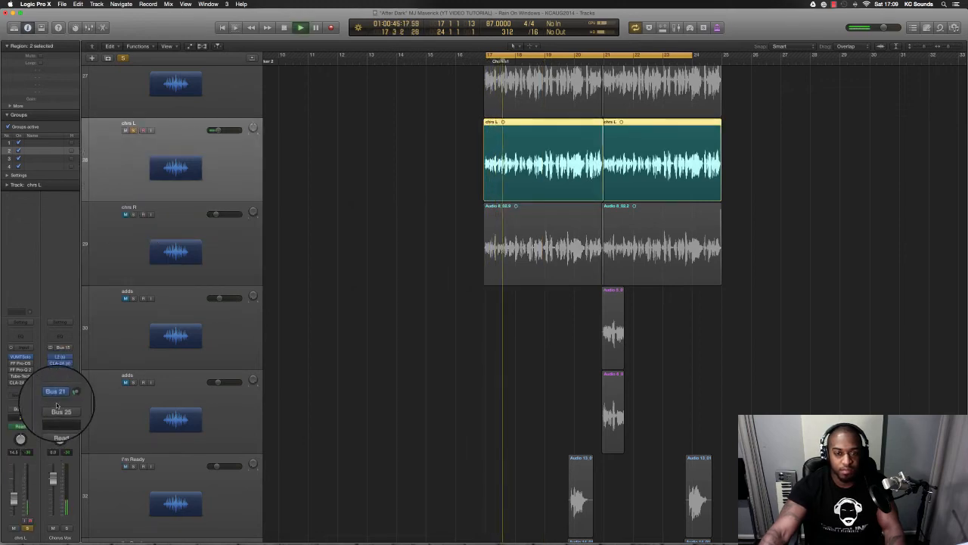
key(space)
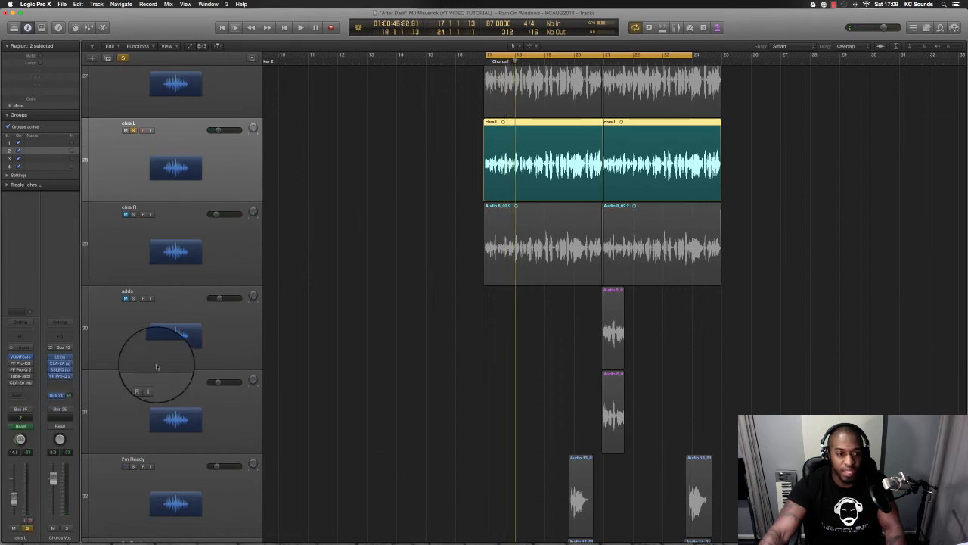
Step: Select all four chrs L and chrs R regions and extend the cycle range to end at bar 25
drag(456, 191, 802, 223)
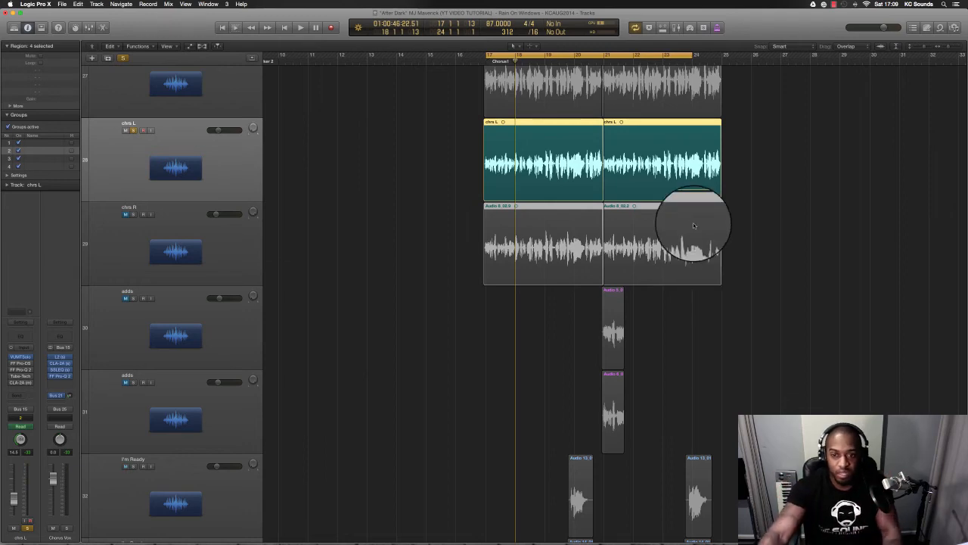
scroll(692, 227, up, 5)
scroll(692, 226, right, 3)
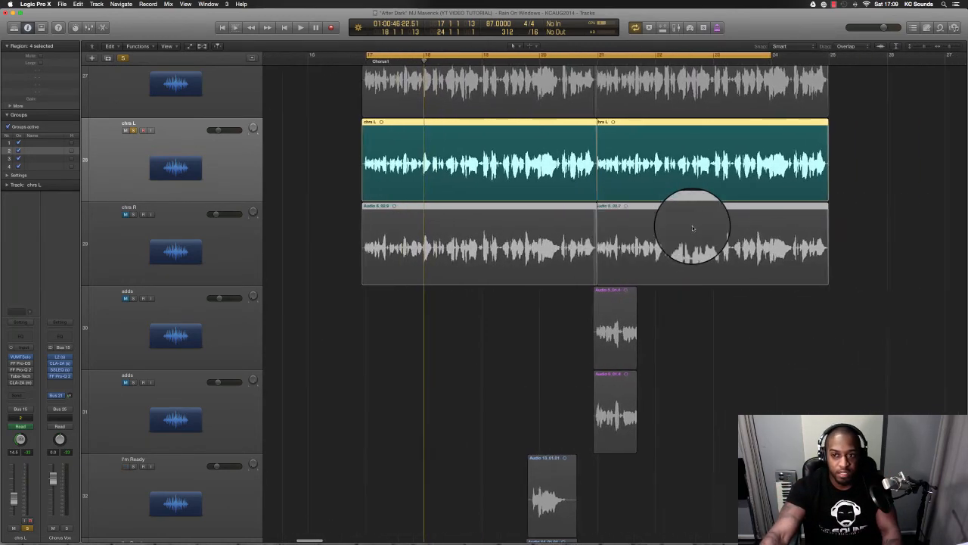
drag(768, 55, 824, 54)
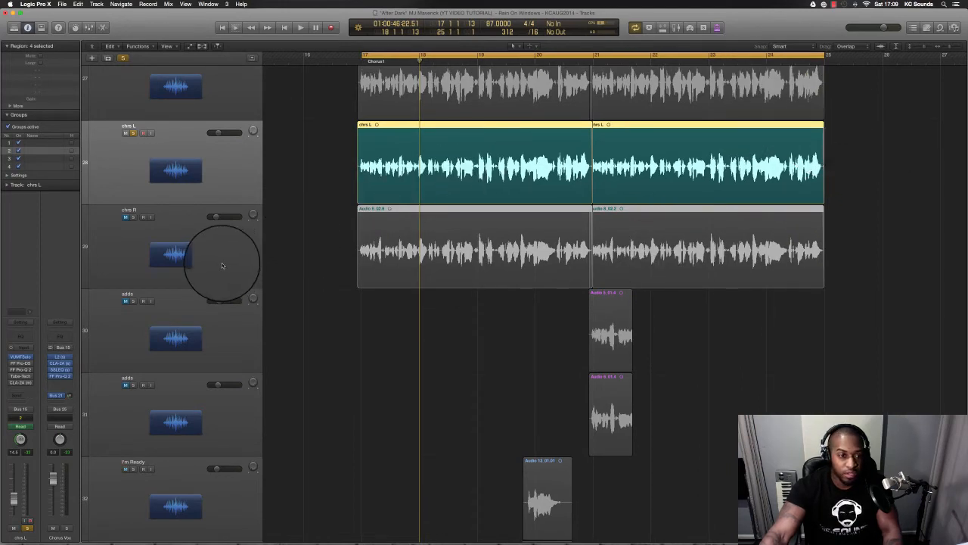
Step: Solo chrs R instead of chrs L and select its track to examine its channel strip and waveform
click(142, 235)
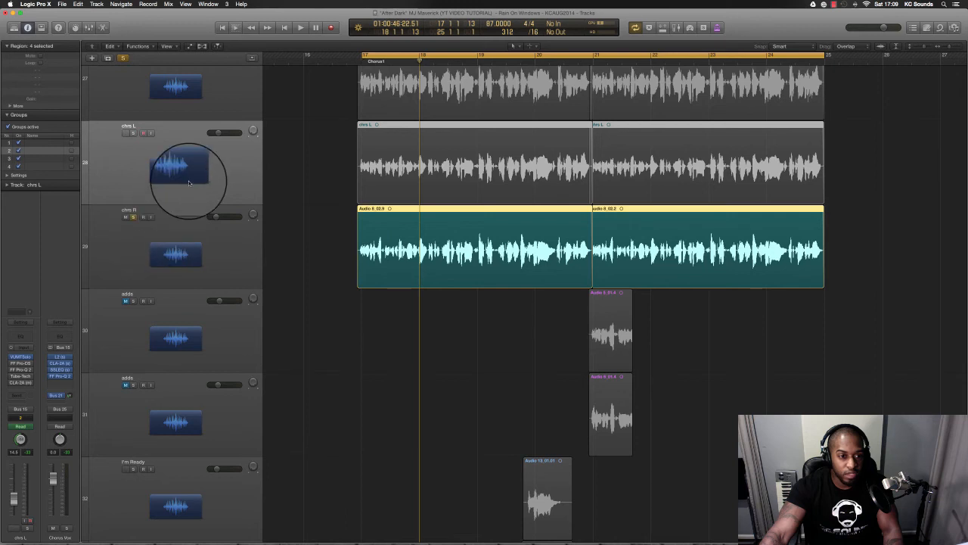
click(186, 225)
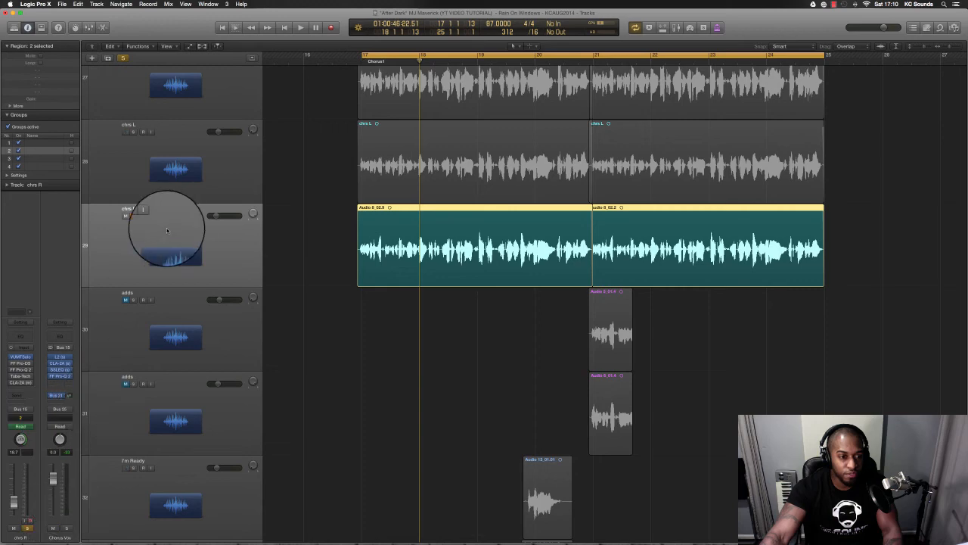
scroll(175, 233, up, 5)
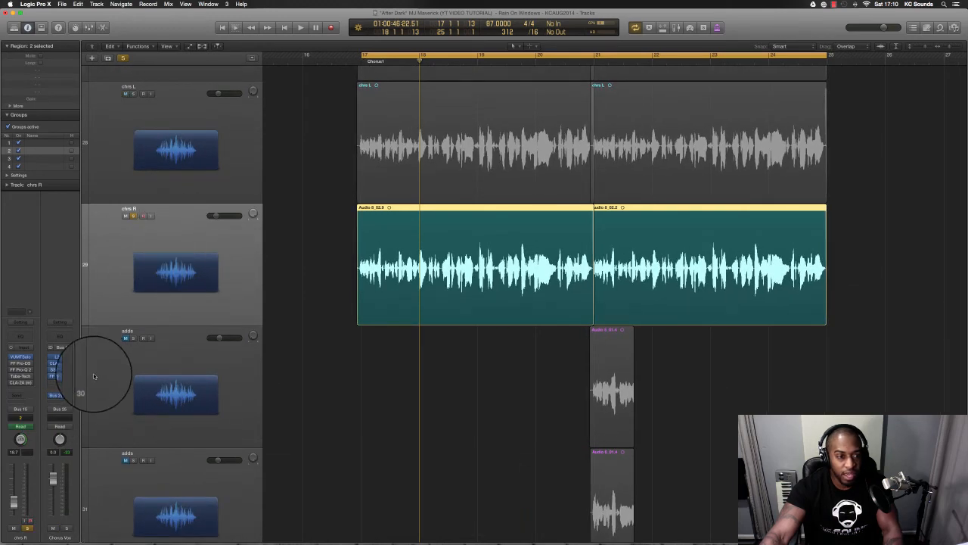
Step: Unsolo chrs R, unmute chrs R, chrs middle and hook rap lo, and play back the full chorus
click(134, 217)
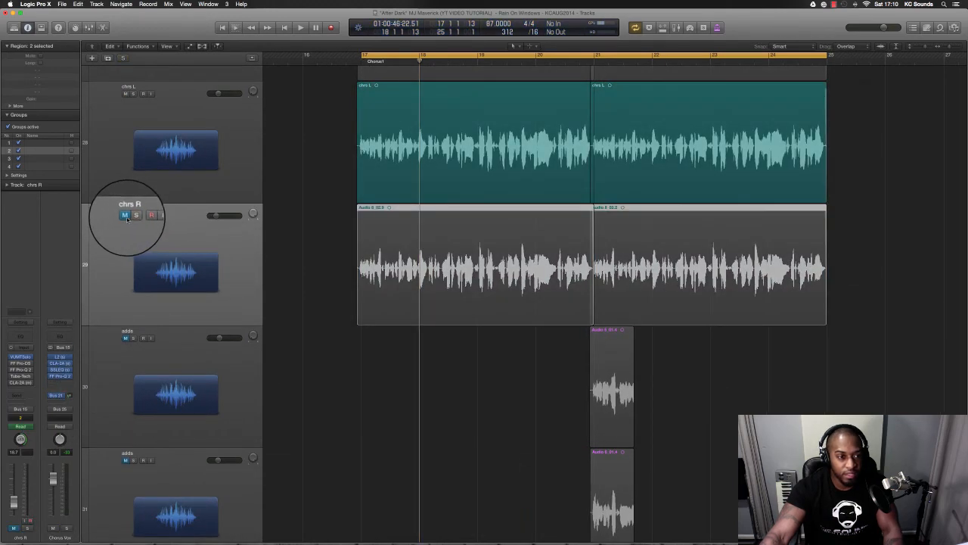
click(146, 232)
scroll(147, 242, down, 3)
scroll(151, 242, up, 3)
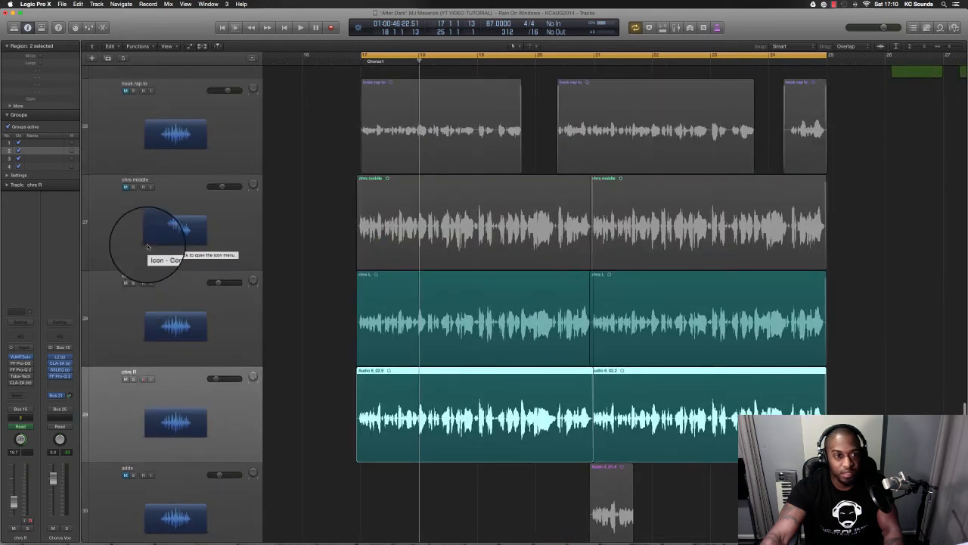
click(125, 134)
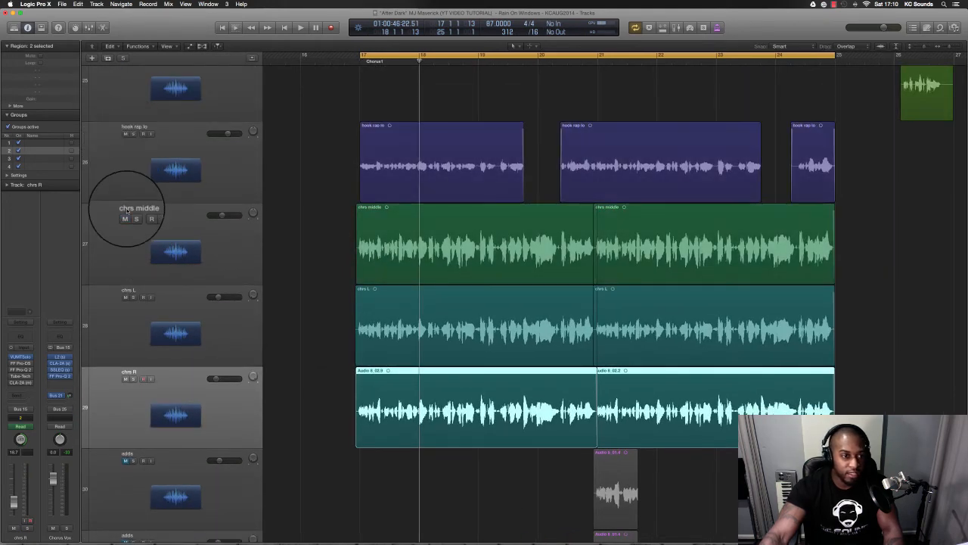
scroll(300, 279, down, 2)
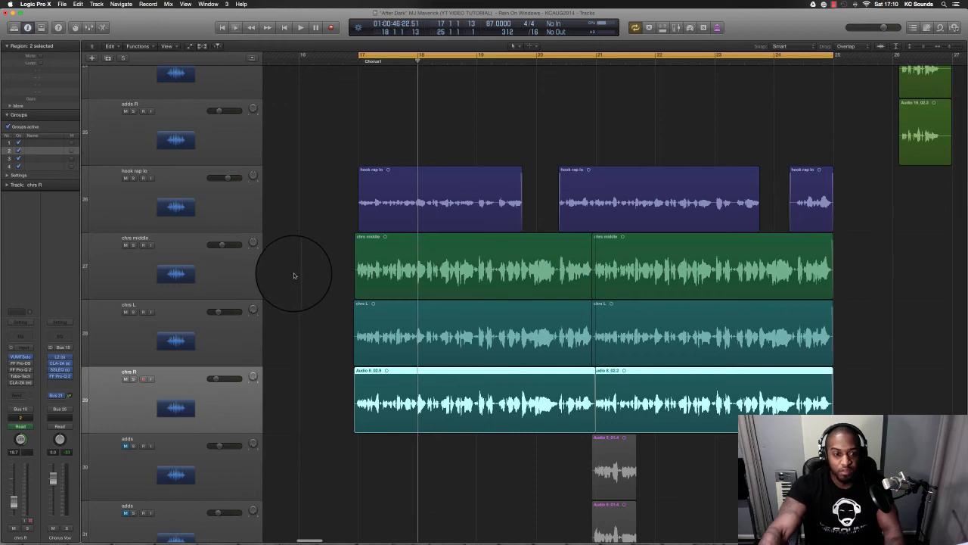
key(space)
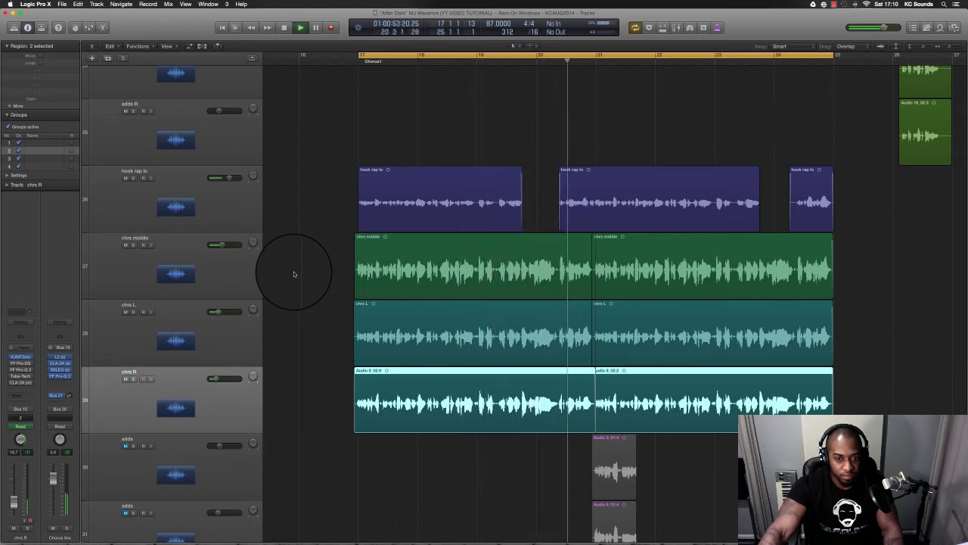
Step: Show the volume automation of the hook rap lo track during playback, hide it again and stop playback
click(217, 208)
key(a)
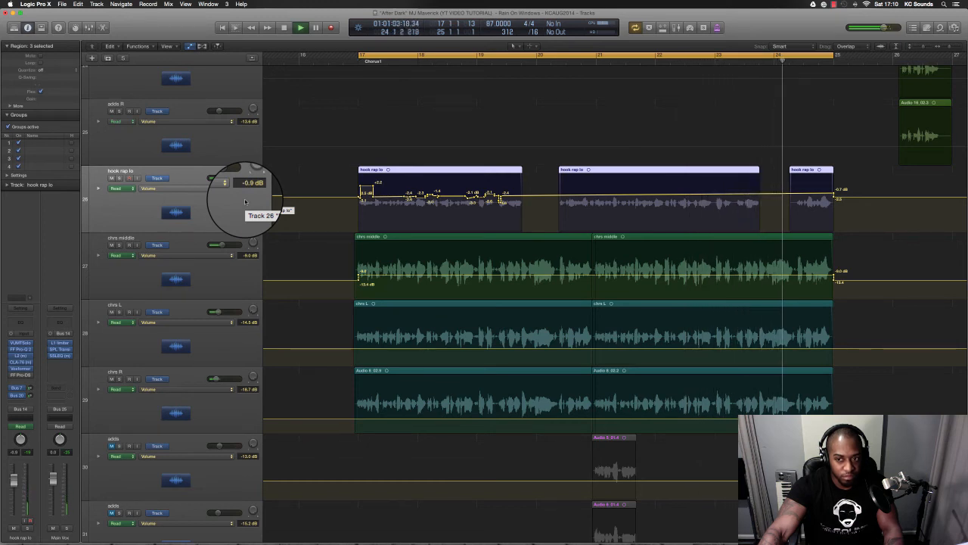
key(a)
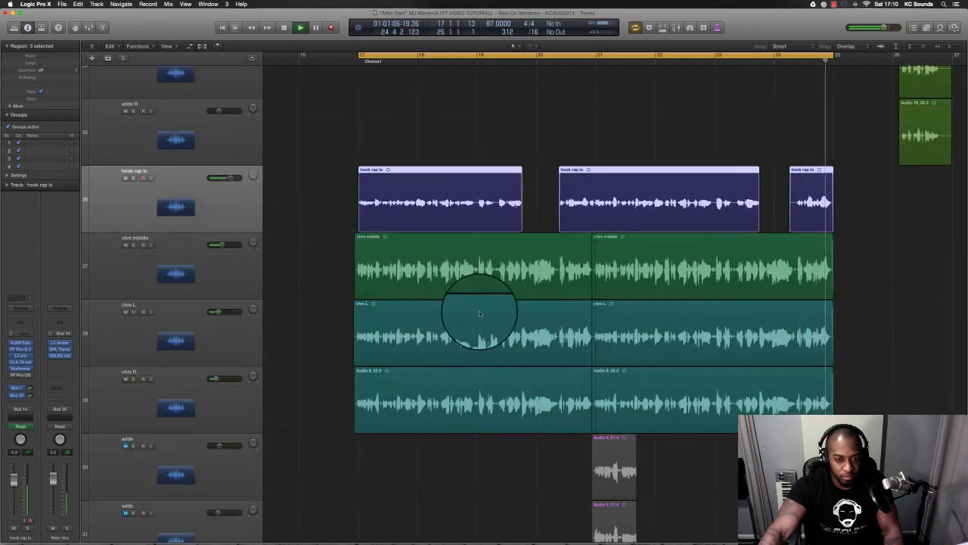
key(space)
Step: Unmute both adds tracks and select their two regions around bar 21
key(super+Left)
key(super+Left)
key(super+Up)
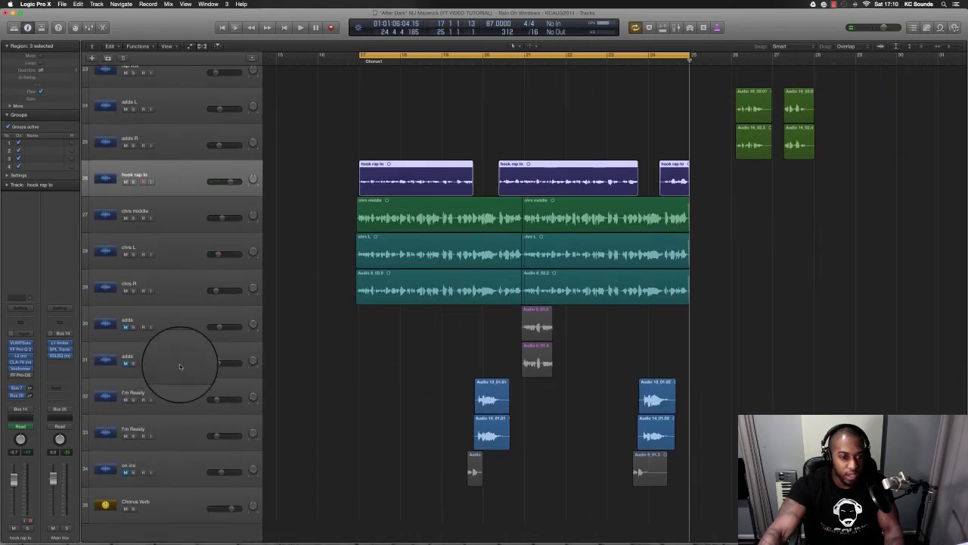
drag(126, 327, 126, 365)
drag(498, 327, 549, 364)
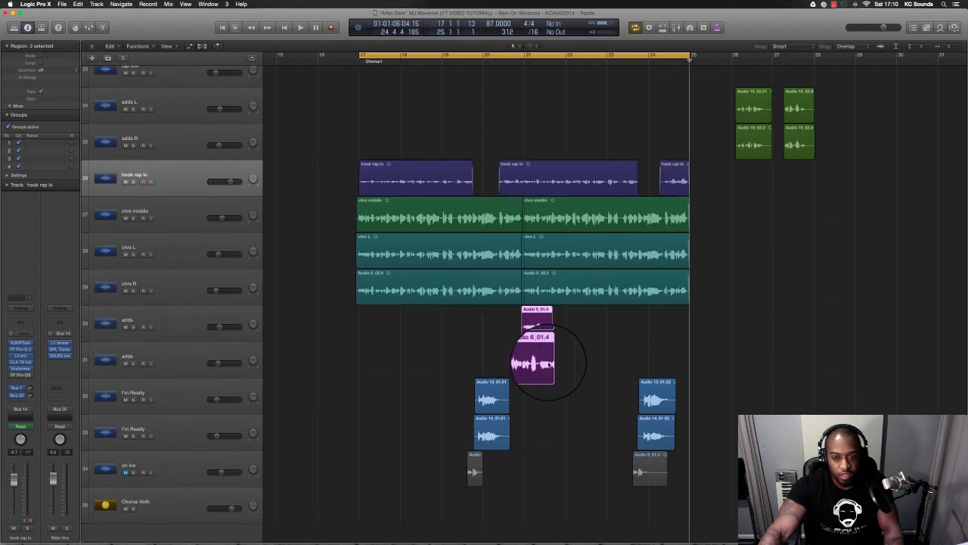
Step: Examine the waveforms of the two adds regions close up, starting just before bar 21
key(super+Right)
key(super+Right)
key(super+Right)
key(super+Down)
key(super+Down)
key(super+Down)
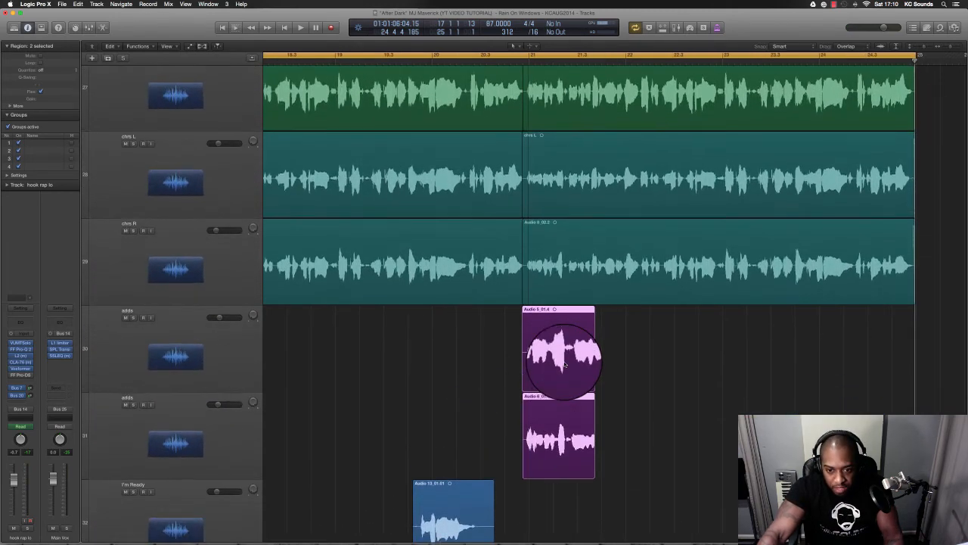
key(super+Right)
key(super+Right)
key(super+Right)
key(super+Right)
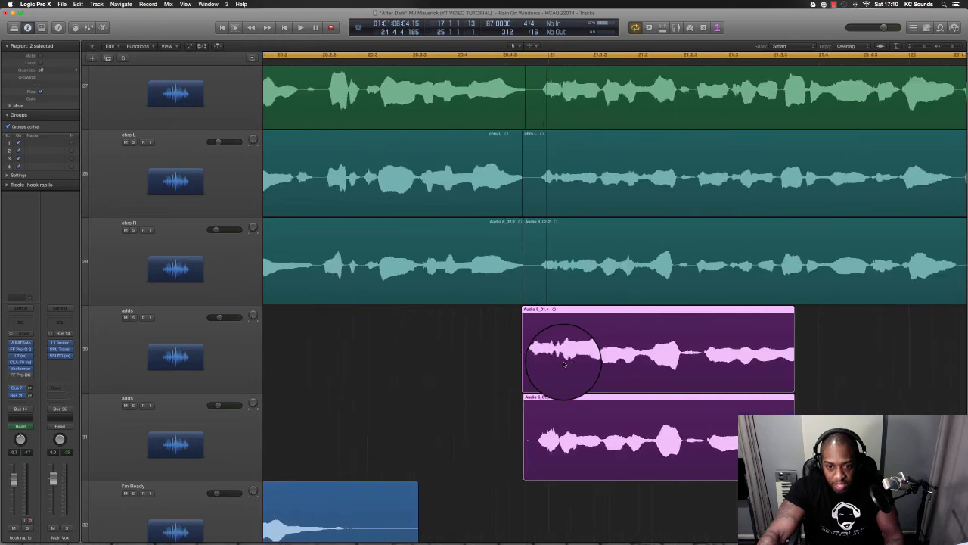
Step: Select the two adds tracks in turn to compare their channel strips
click(215, 346)
click(212, 440)
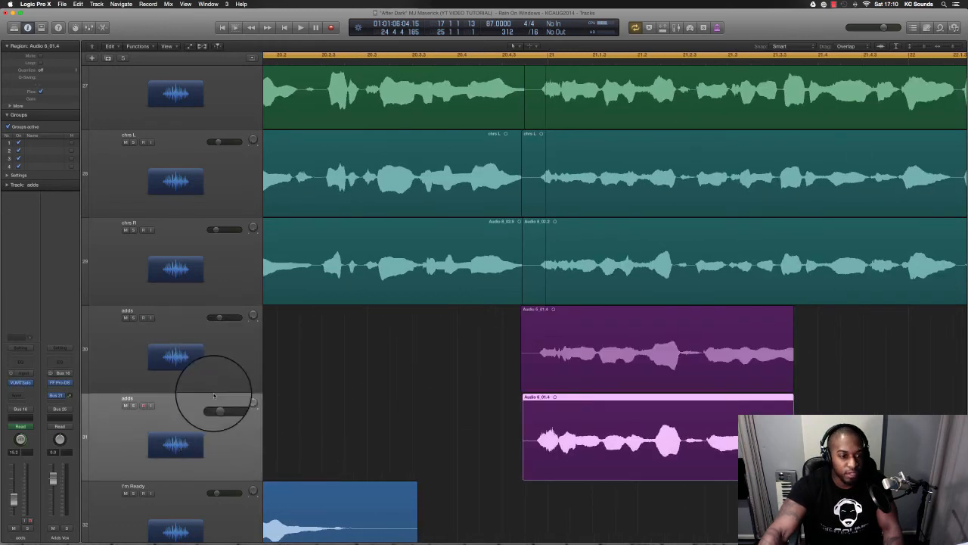
click(216, 356)
click(219, 440)
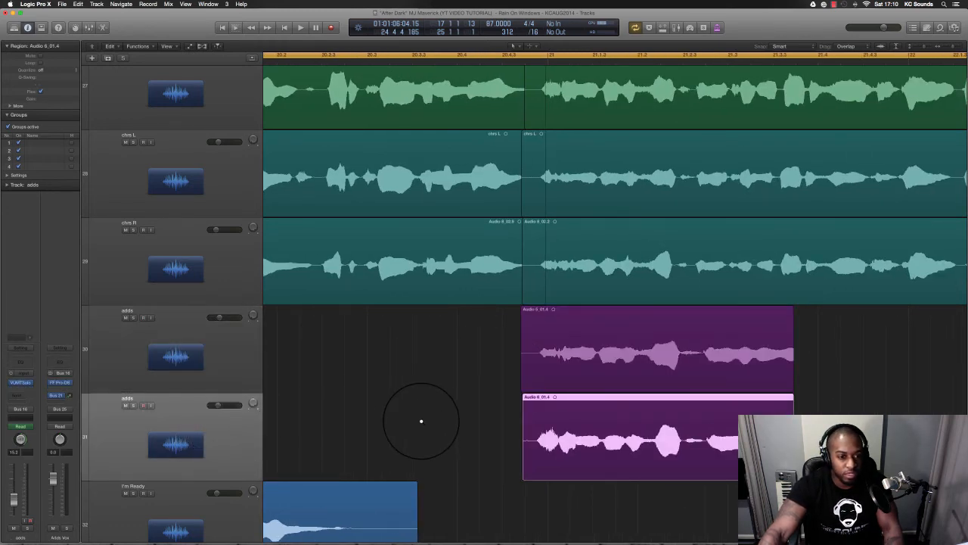
Step: Select both adds regions and add a short fade-out to their ends
scroll(421, 421, right, 10)
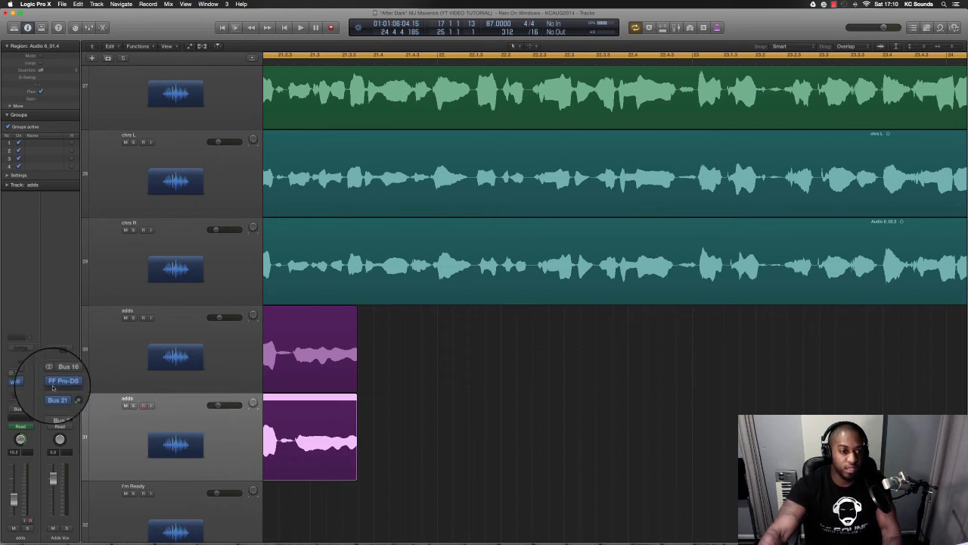
key(super+Left)
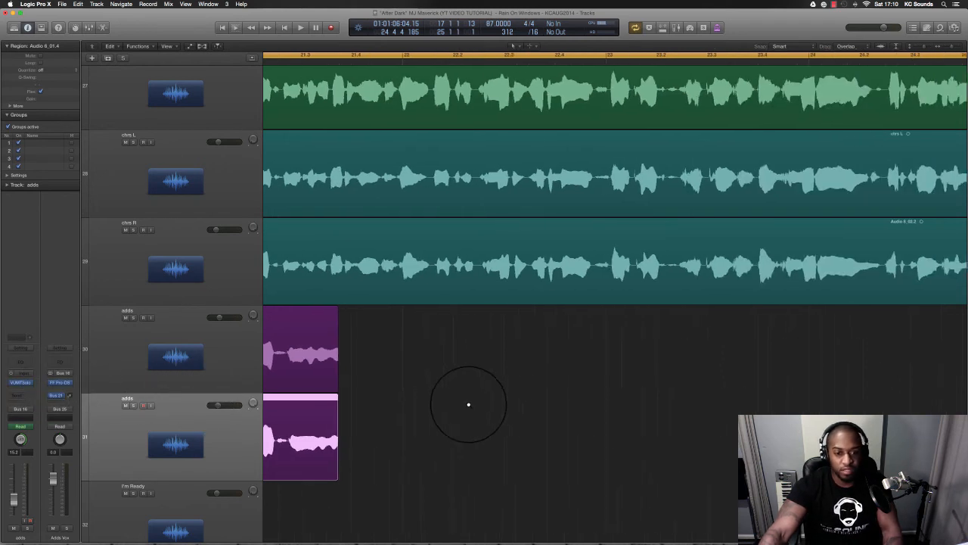
key(super+Right)
key(super+Right)
key(super+Right)
key(super+Right)
key(super+Right)
key(super+Right)
shift+click(511, 369)
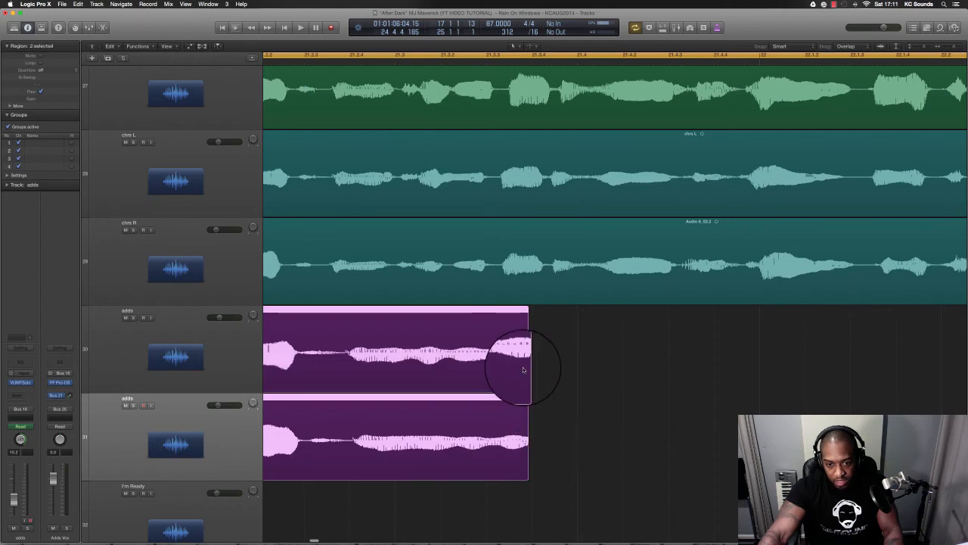
drag(524, 385, 566, 386)
key(super+z)
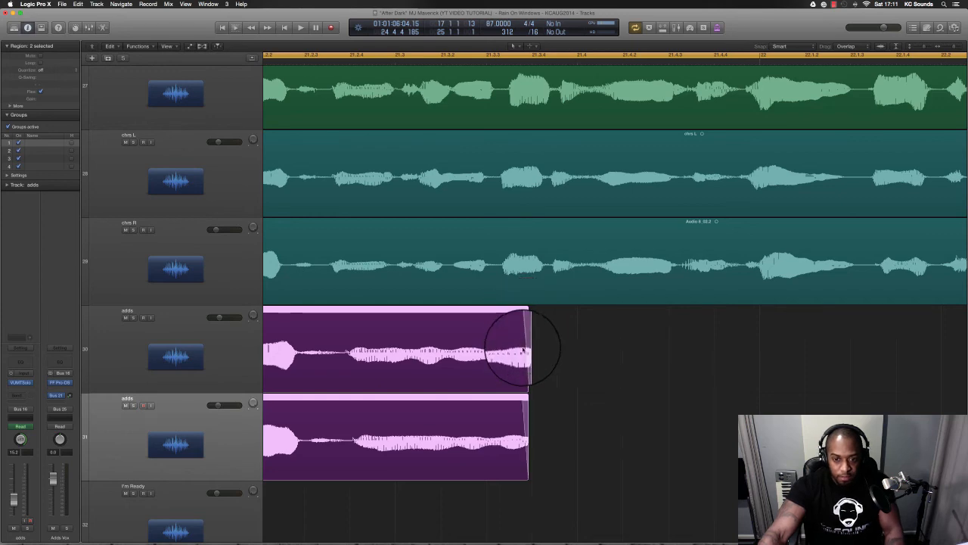
Step: Solo both adds tracks and start playback just before bar 21
key(super+Left)
key(super+Left)
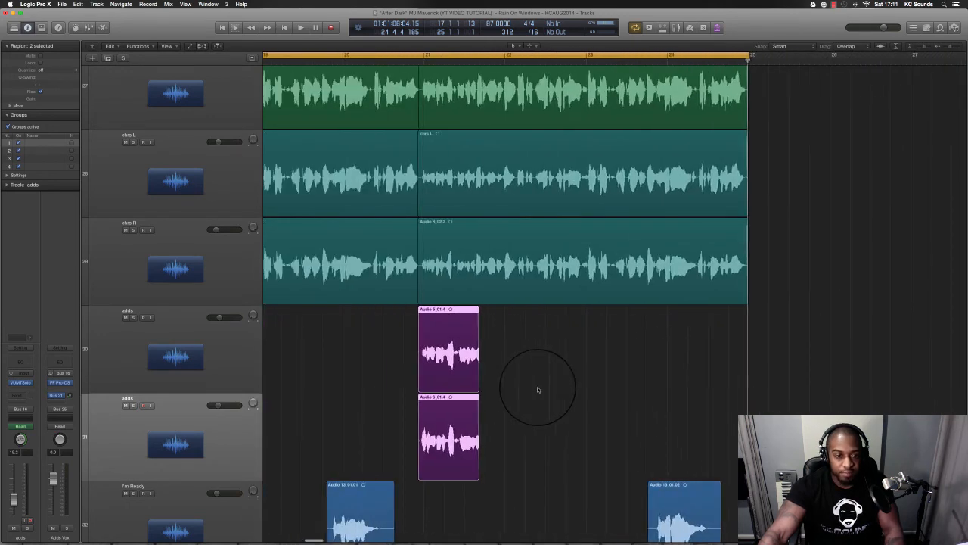
key(ctrl+s)
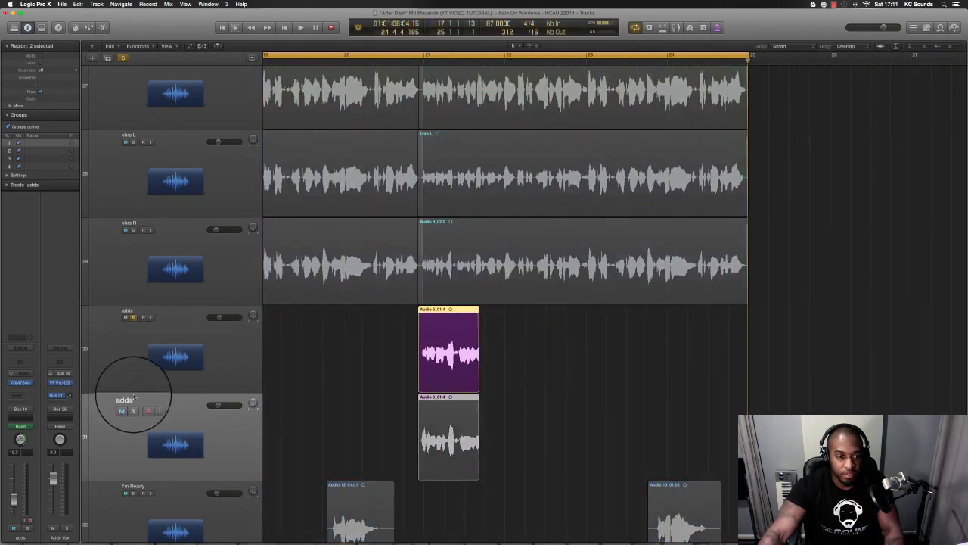
double_click(409, 62)
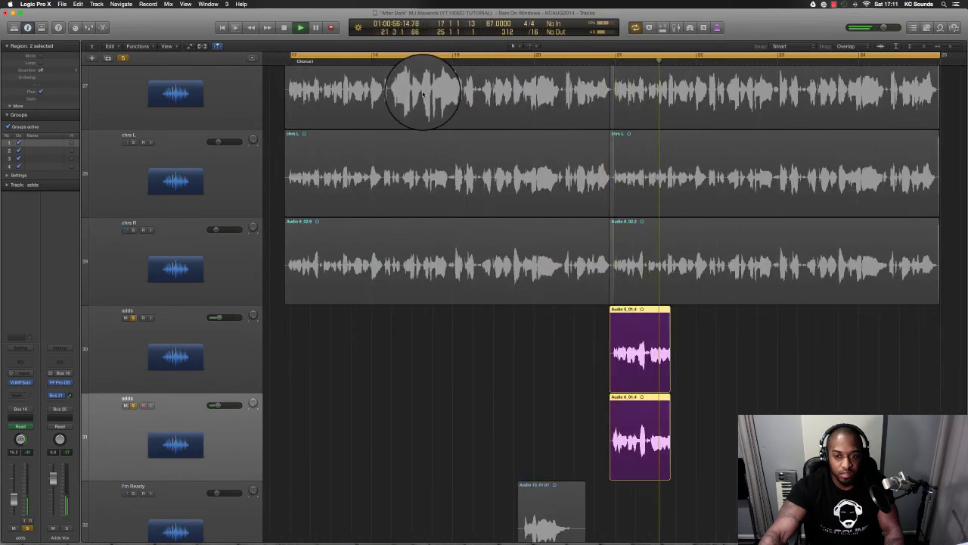
Step: Extend both adds regions to just past bar 22 and audition the longer versions from just before bar 21
key(space)
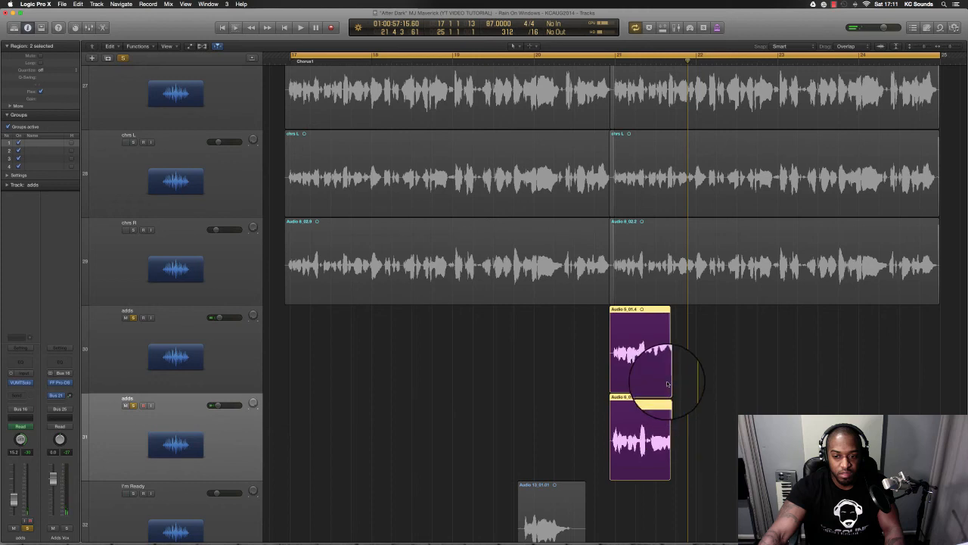
drag(666, 385, 714, 385)
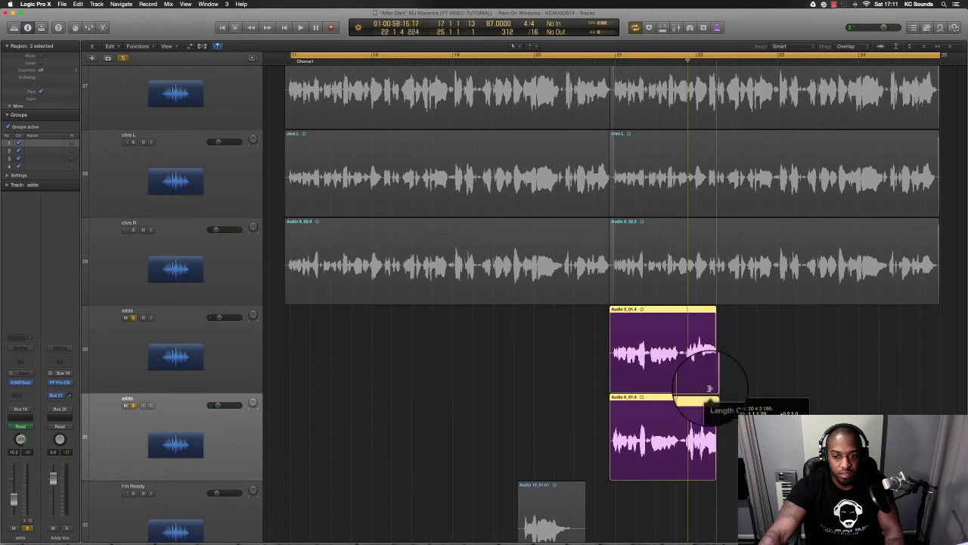
click(596, 60)
key(space)
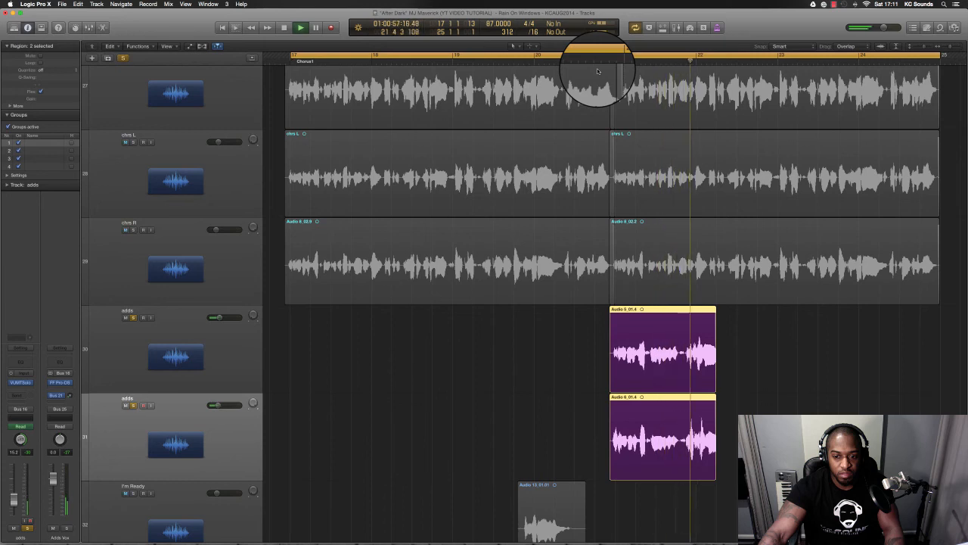
key(space)
Step: Shorten both adds regions to end before bar 22, and audition them soloed and within the full mix
drag(714, 384, 678, 386)
click(585, 58)
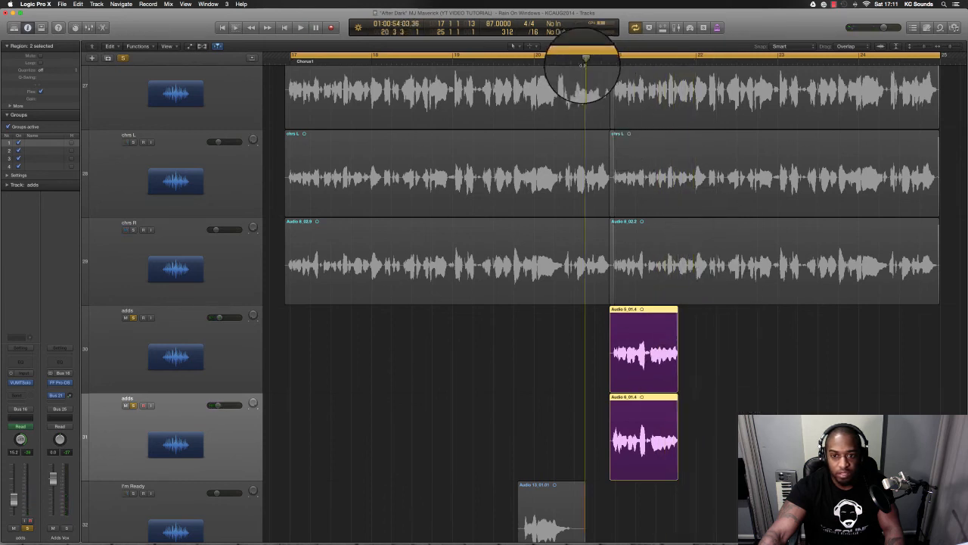
key(space)
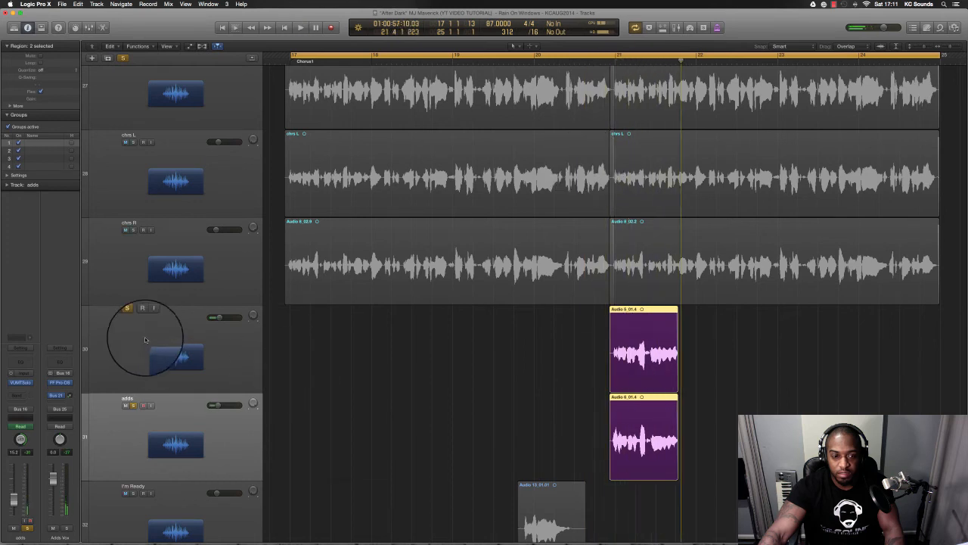
click(133, 317)
click(609, 73)
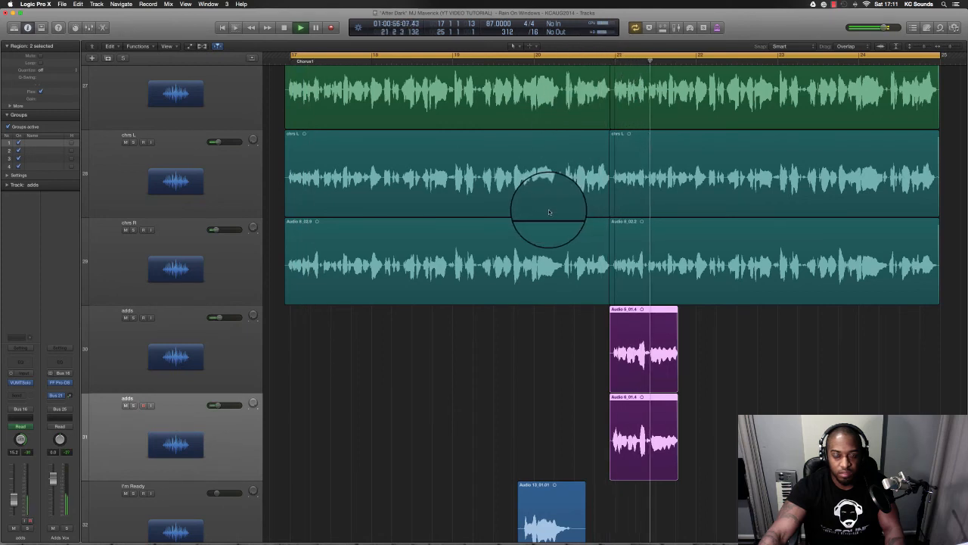
key(space)
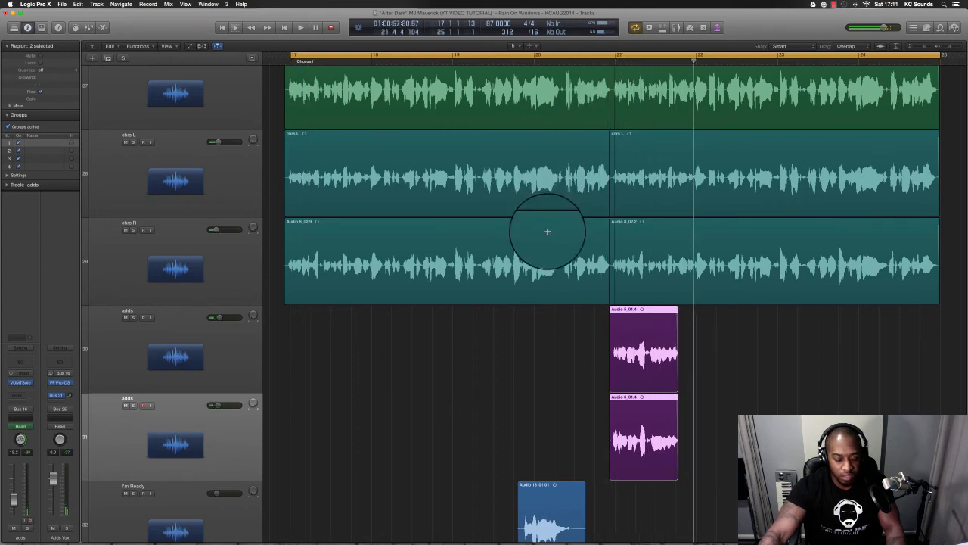
Step: Undo the last two length changes on the adds regions and reselect both regions
key(super+z)
key(super+z)
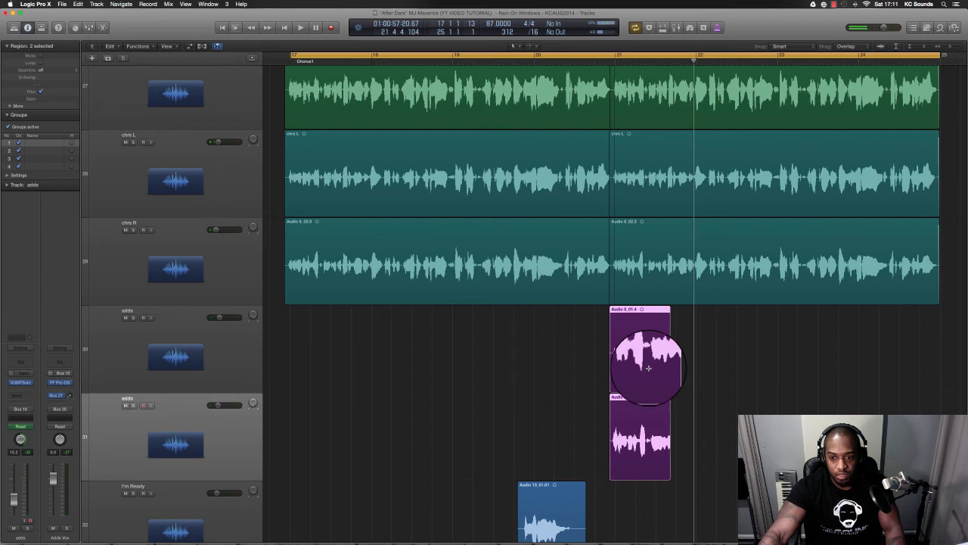
click(648, 369)
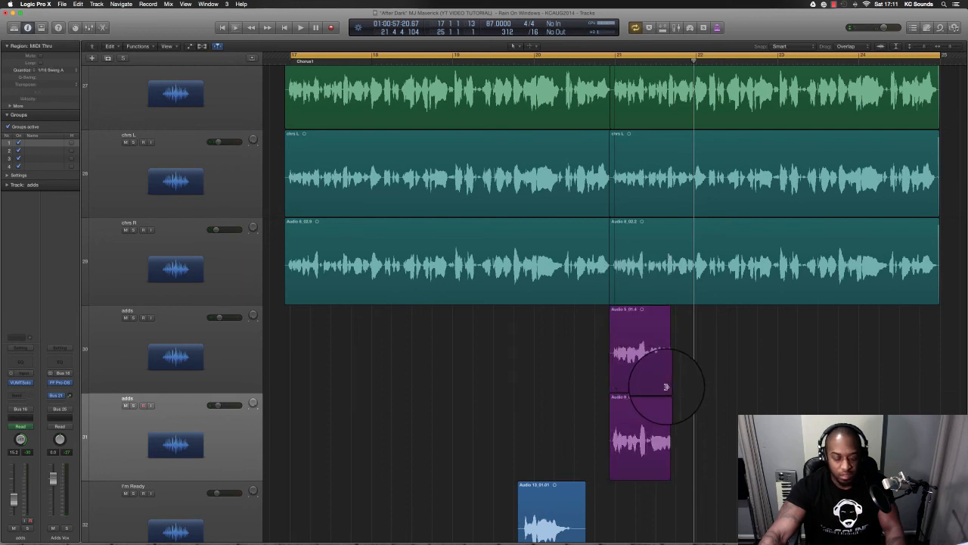
click(664, 411)
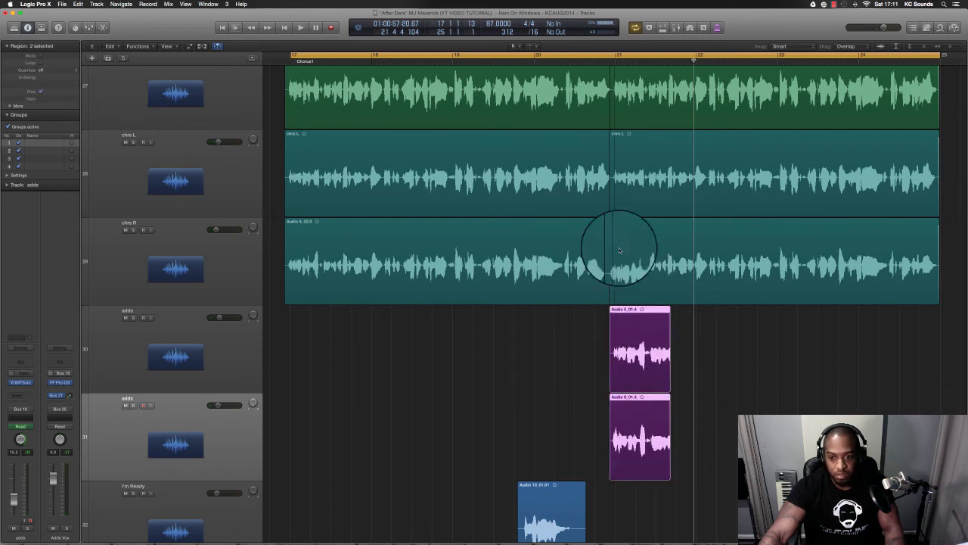
Step: Play the full mix from about halfway through bar 20 to hear both adds regions in context
click(573, 60)
key(space)
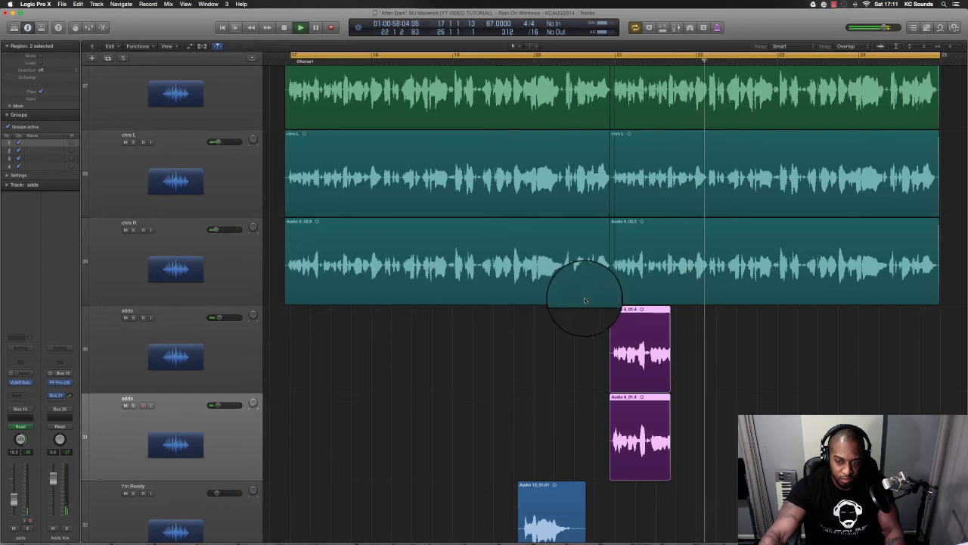
key(space)
Step: Solo both I'm Ready tracks and audition their first regions around bar 20
key(super+Up)
key(super+Up)
key(super+Up)
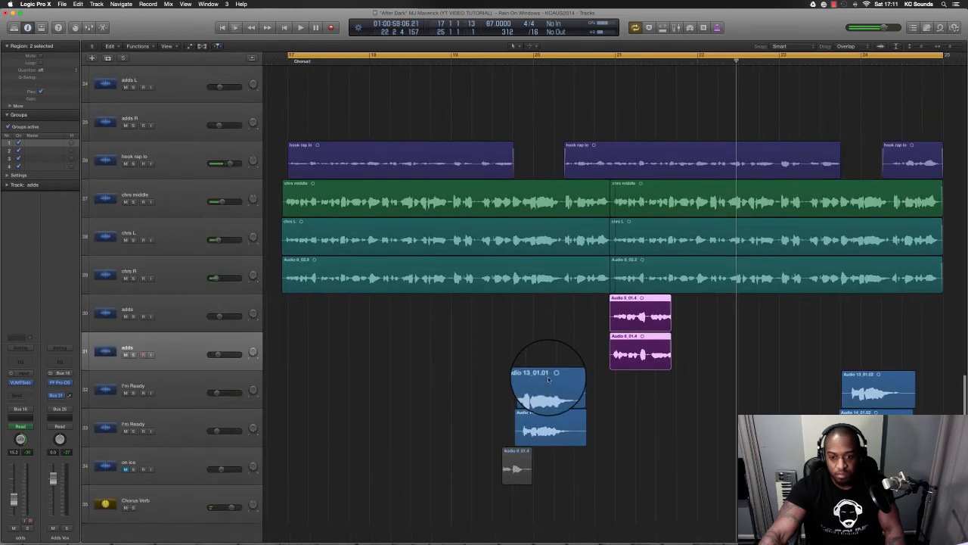
key(super+Left)
click(100, 404)
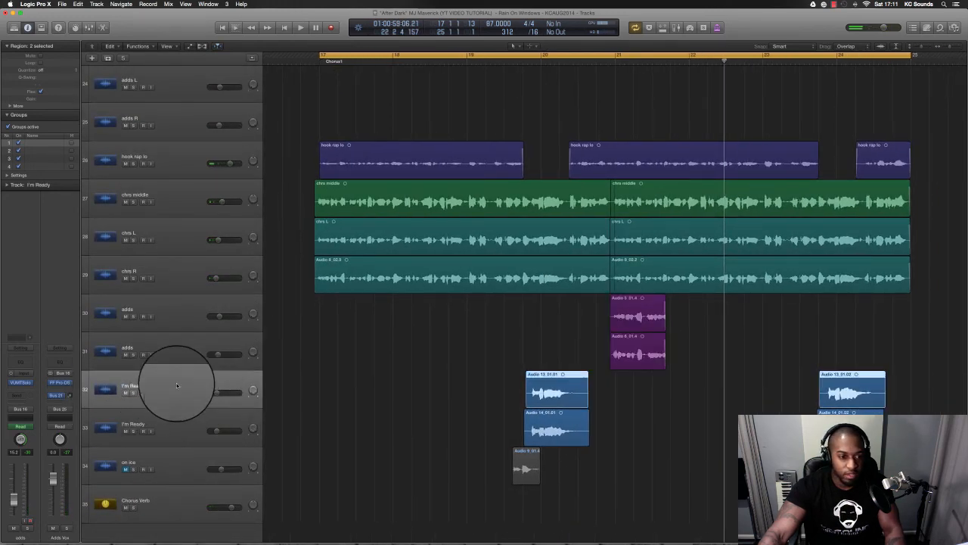
click(133, 393)
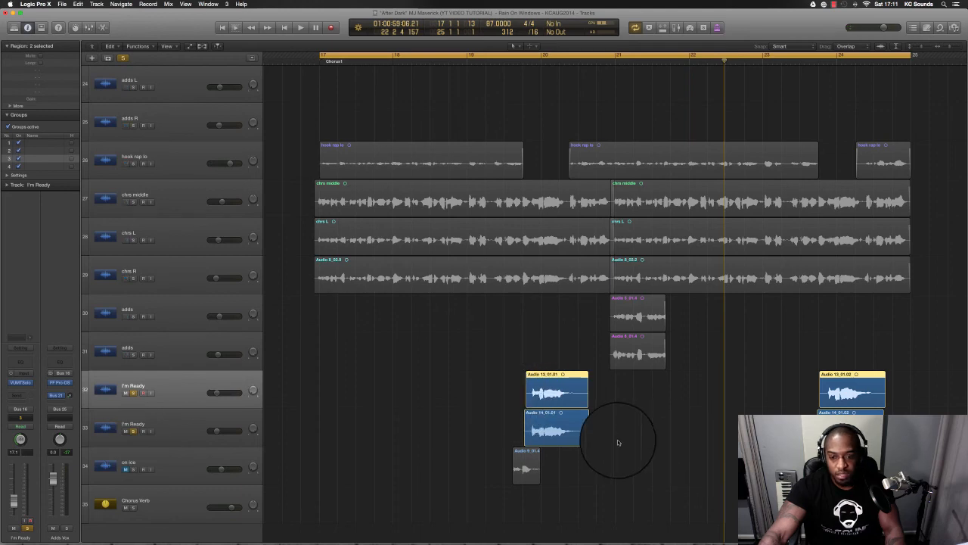
key(super+Down)
key(super+Down)
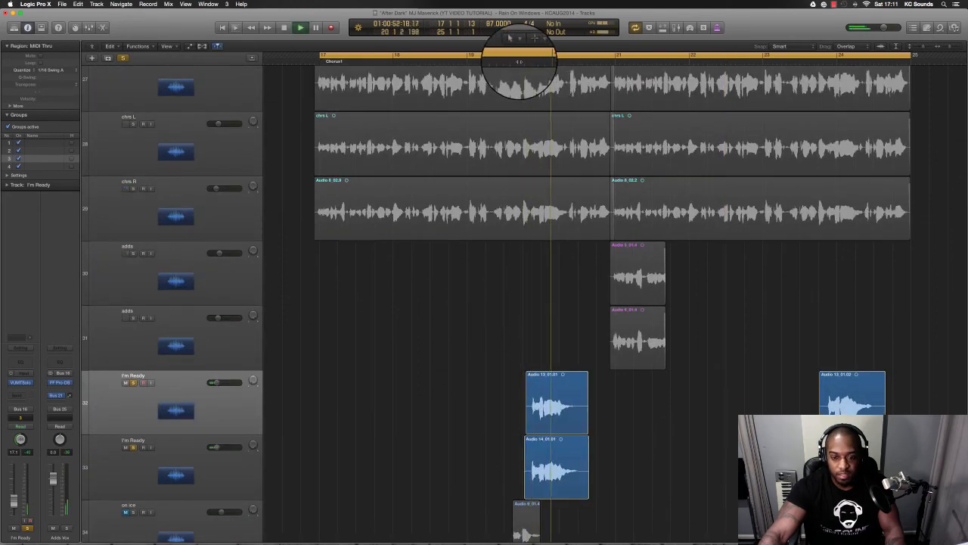
key(space)
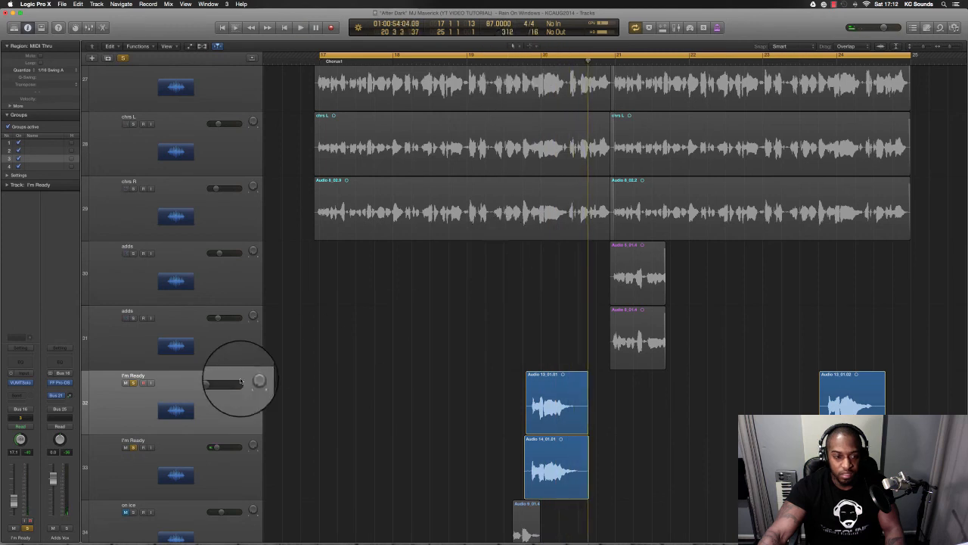
Step: Unsolo both I'm Ready tracks and play the chorus to hear them in the full mix
click(210, 447)
click(207, 401)
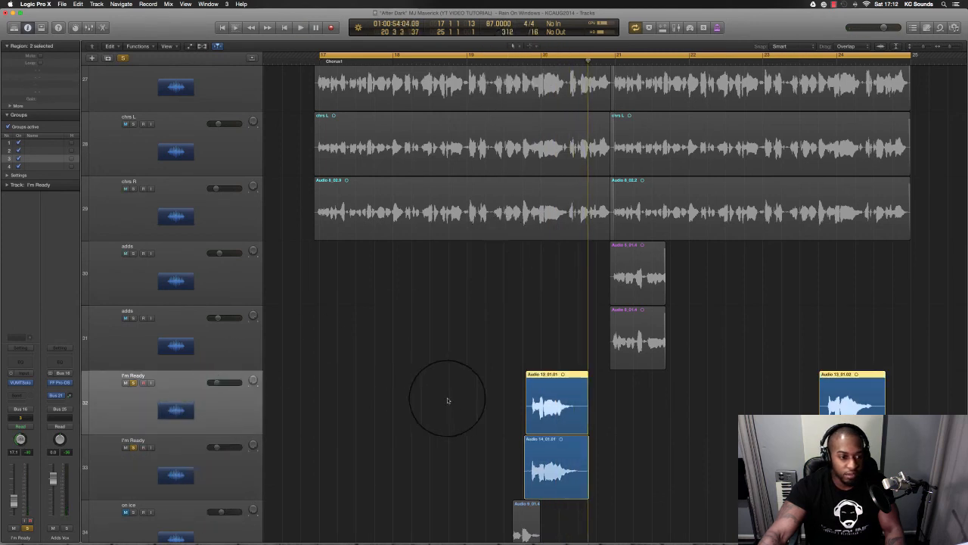
key(super+Left)
key(super+Up)
click(135, 440)
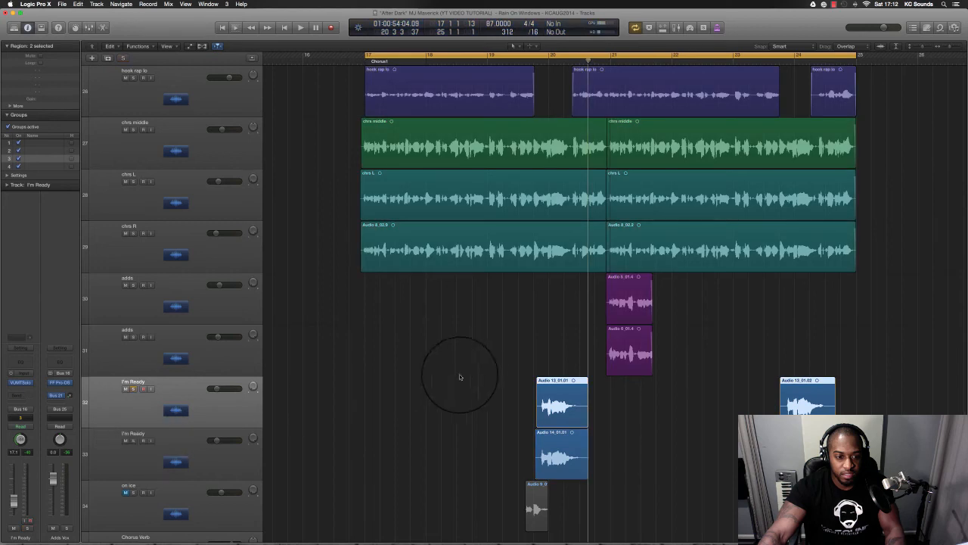
key(space)
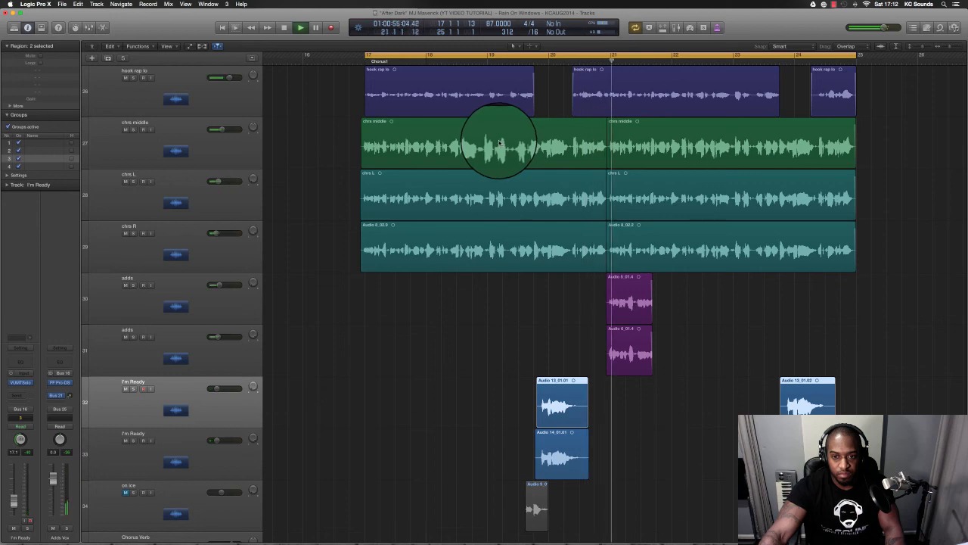
scroll(427, 305, down, 5)
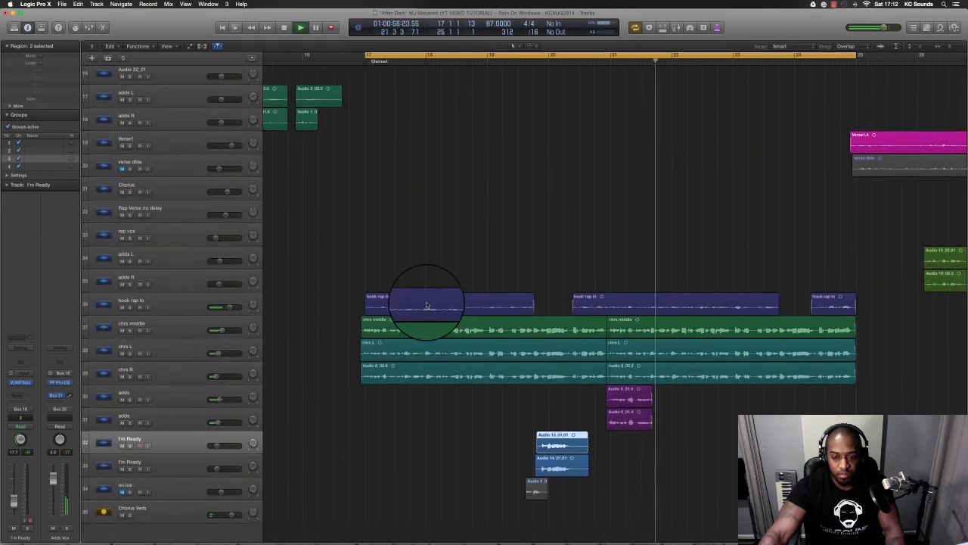
scroll(427, 305, down, 6)
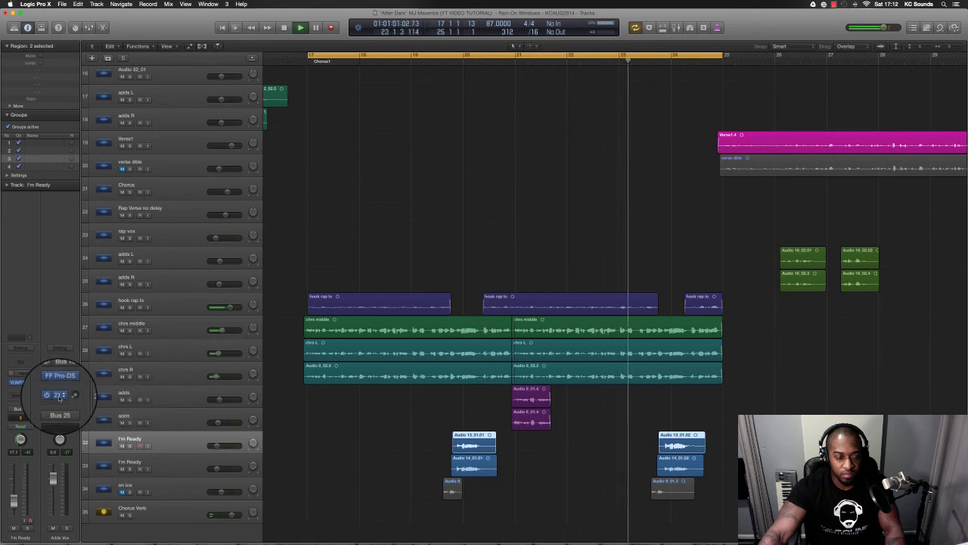
Step: Inspect the bus send on the Adds Vox channel strip during playback
click(60, 396)
click(59, 397)
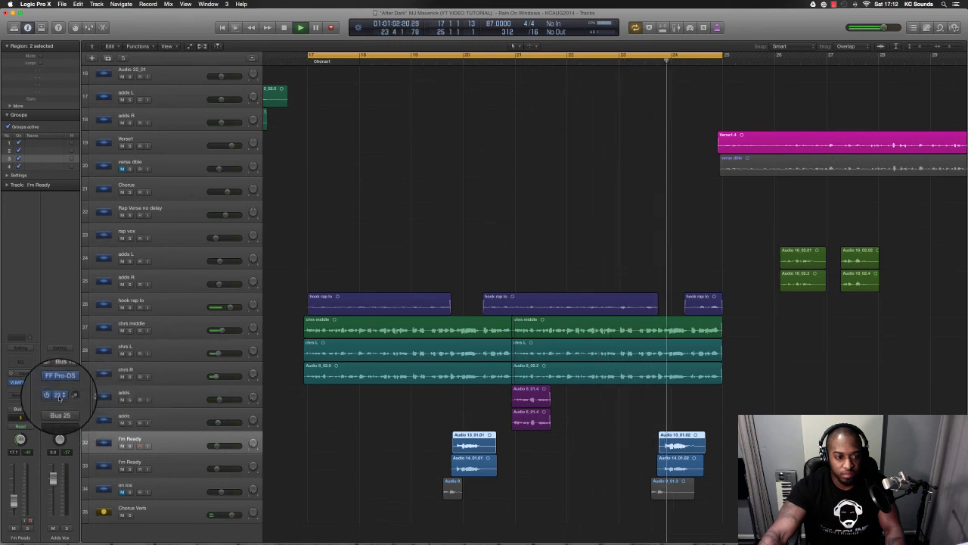